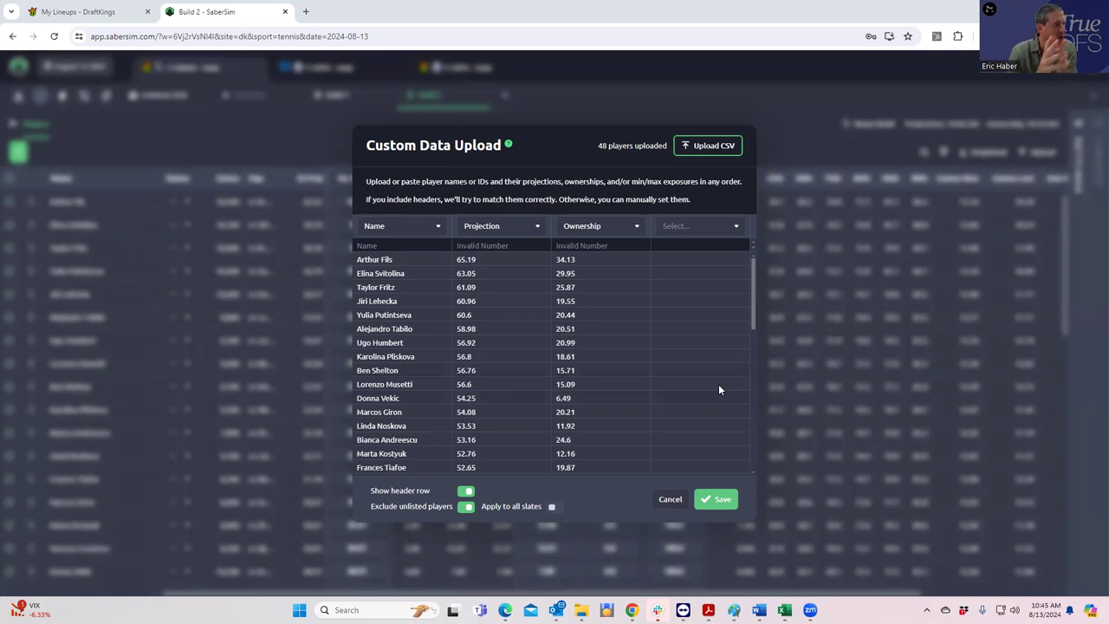
Step: Save the uploaded custom projections and ownerships with unlisted players excluded, and look over the updated player list
{"action": "left_click", "coordinate": [717, 499]}
{"action": "left_click", "coordinate": [715, 273]}
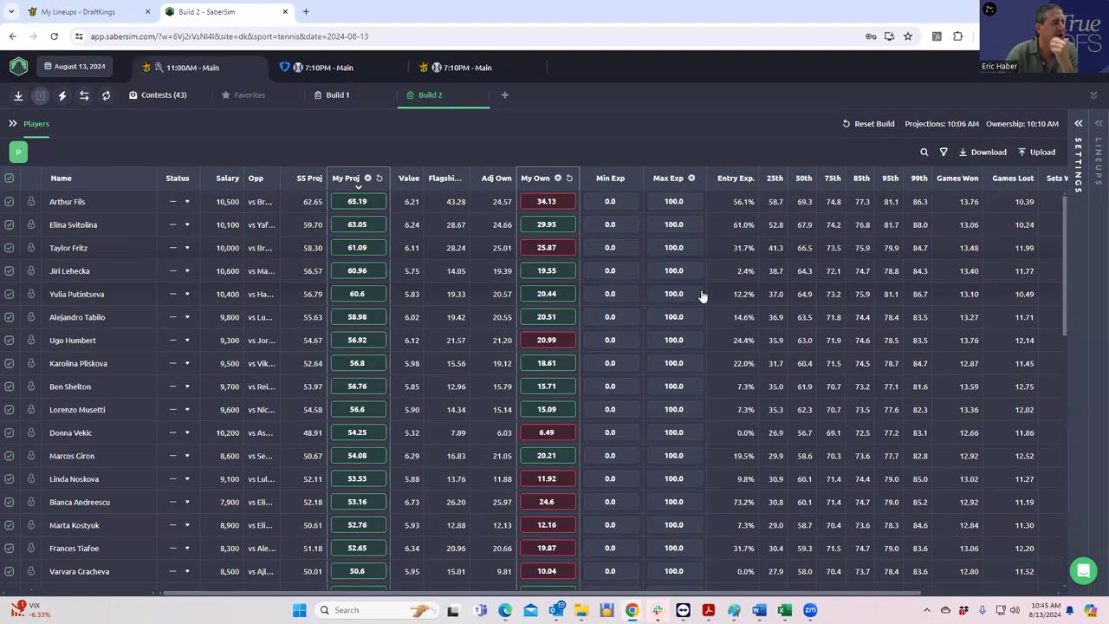
{"action": "scroll", "coordinate": [658, 365], "scroll_direction": "down", "scroll_amount": 3}
{"action": "scroll", "coordinate": [665, 367], "scroll_direction": "down", "scroll_amount": 8}
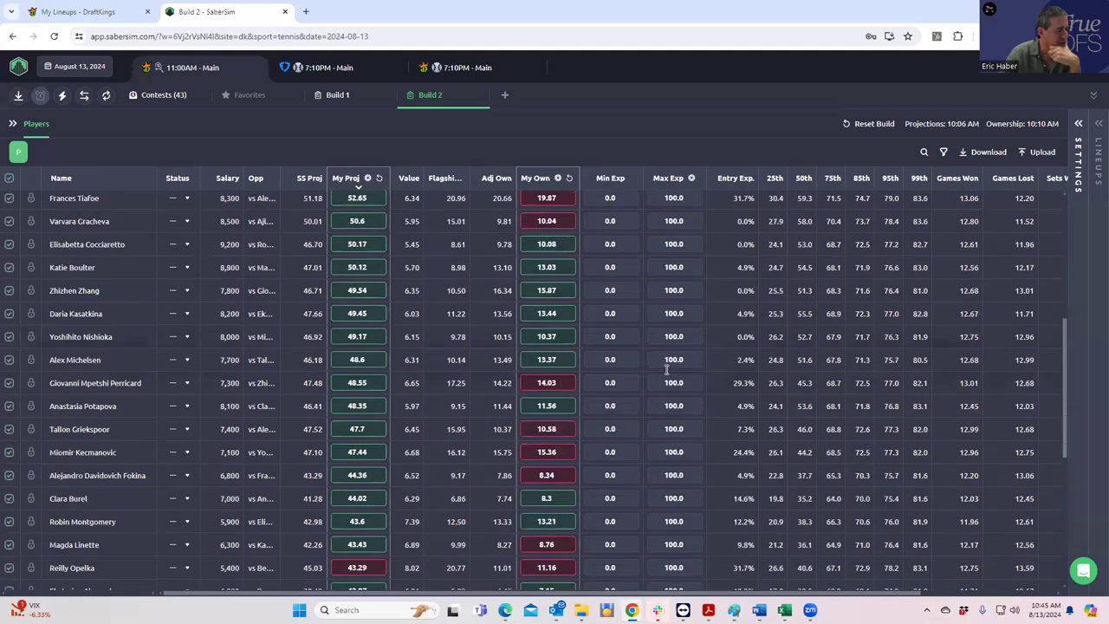
{"action": "scroll", "coordinate": [666, 367], "scroll_direction": "down", "scroll_amount": 2}
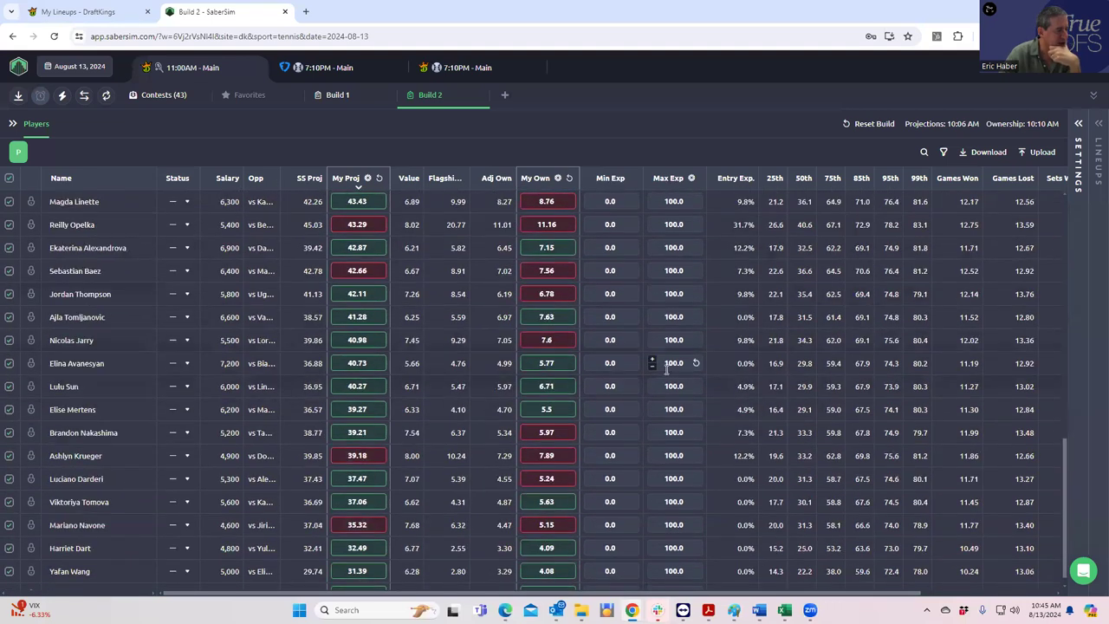
{"action": "scroll", "coordinate": [665, 367], "scroll_direction": "up", "scroll_amount": 5}
{"action": "scroll", "coordinate": [665, 368], "scroll_direction": "up", "scroll_amount": 8}
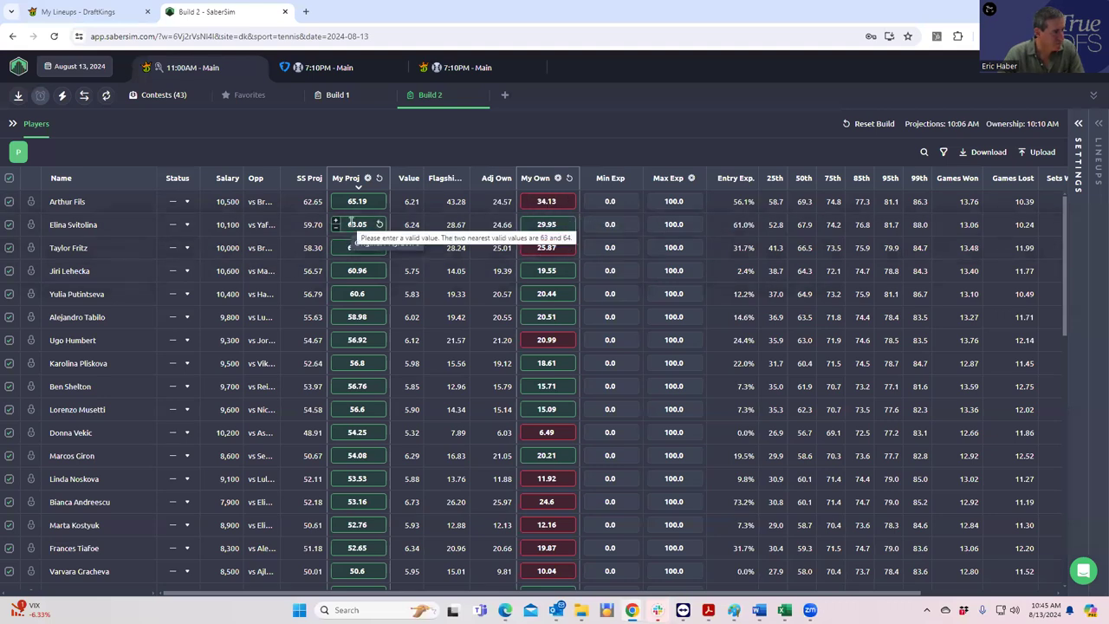
Step: Set the build to 43 lineups with a 150-max entry limit and build the lineups
{"action": "left_click", "coordinate": [1077, 123]}
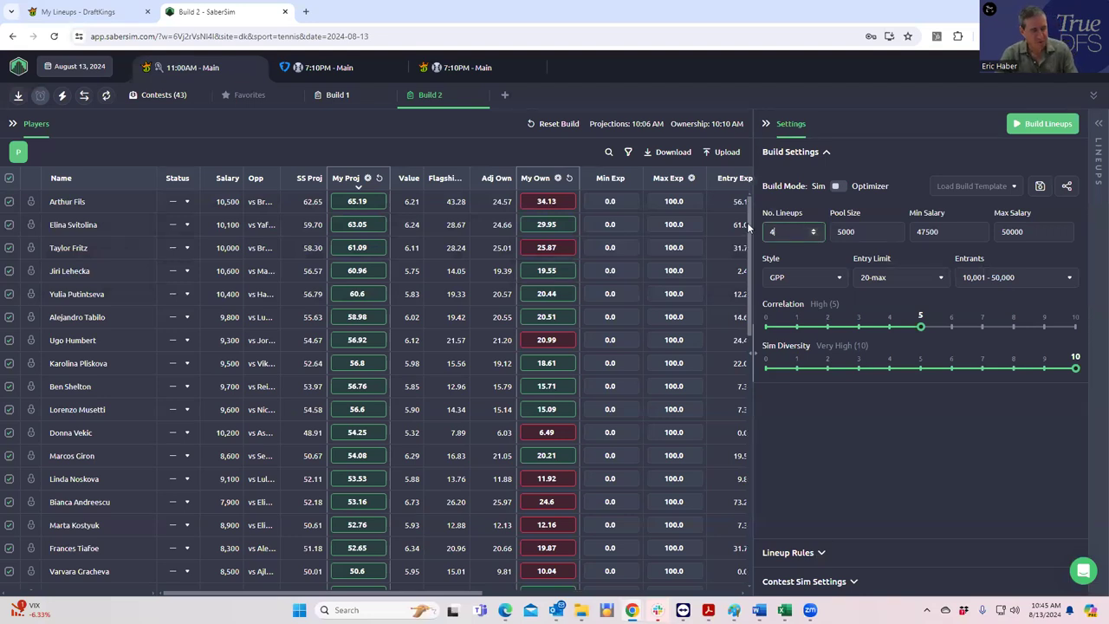
{"action": "double_click", "coordinate": [772, 232]}
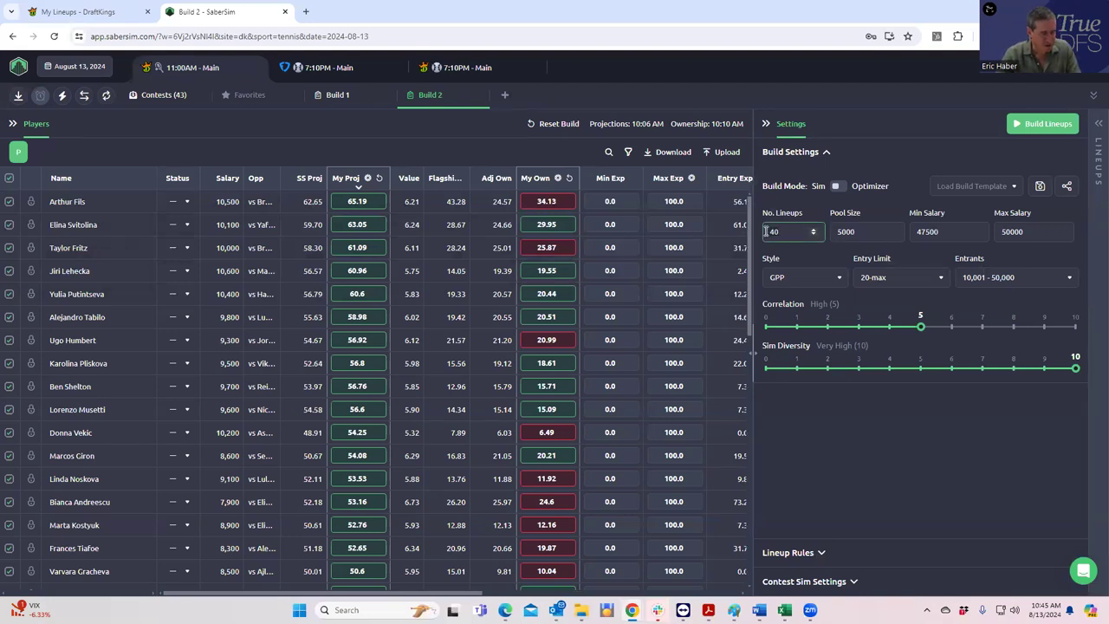
{"action": "type", "text": "43"}
{"action": "left_click", "coordinate": [802, 388]}
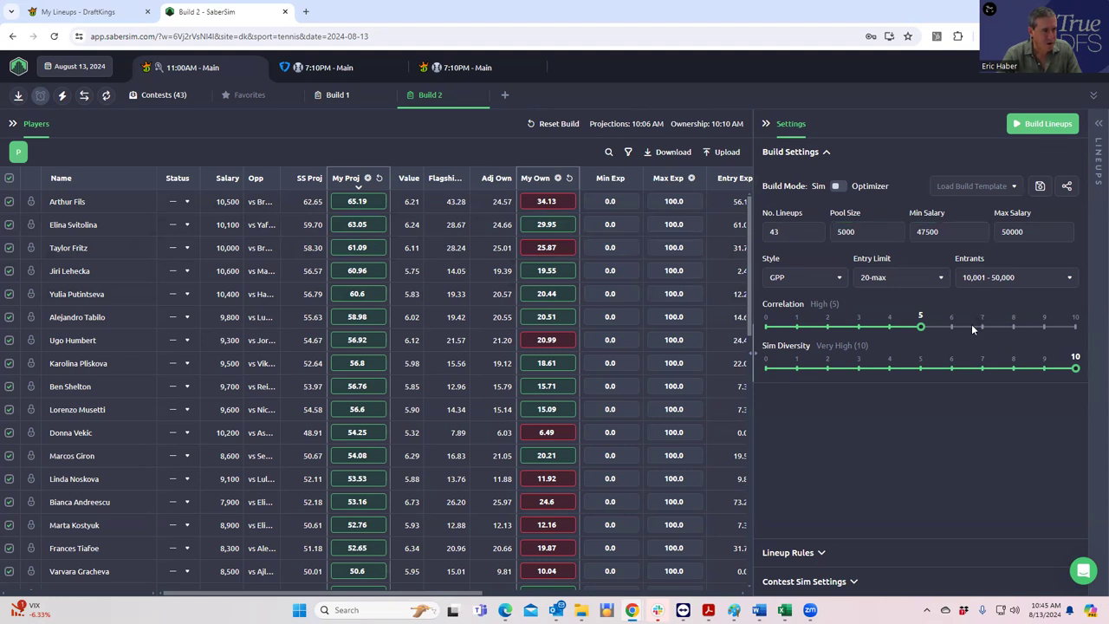
{"action": "left_click", "coordinate": [920, 287]}
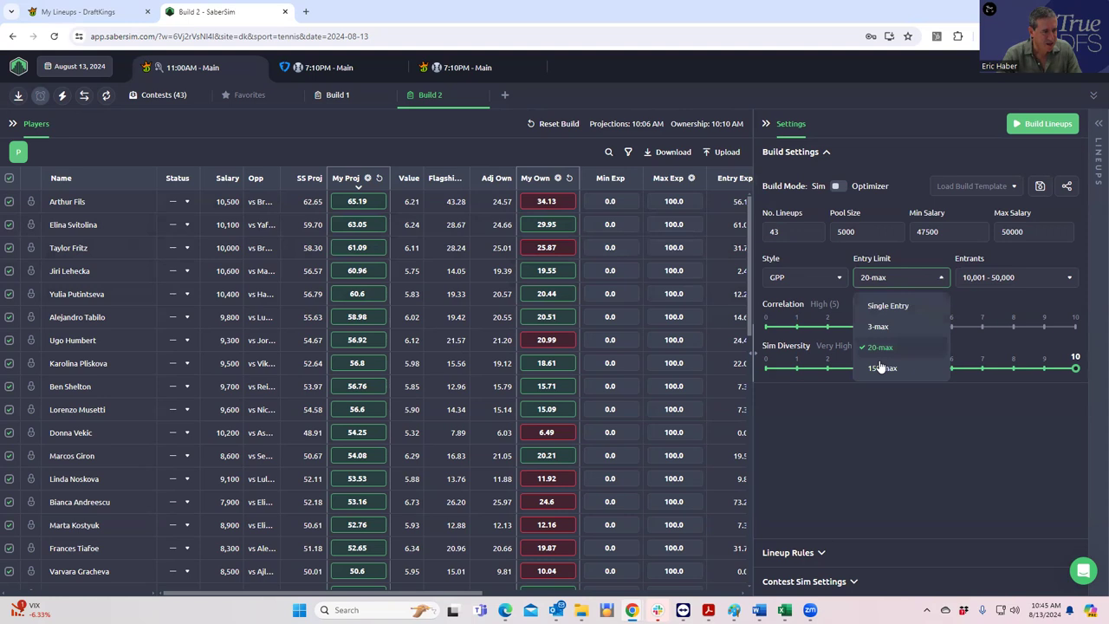
{"action": "left_click", "coordinate": [901, 366]}
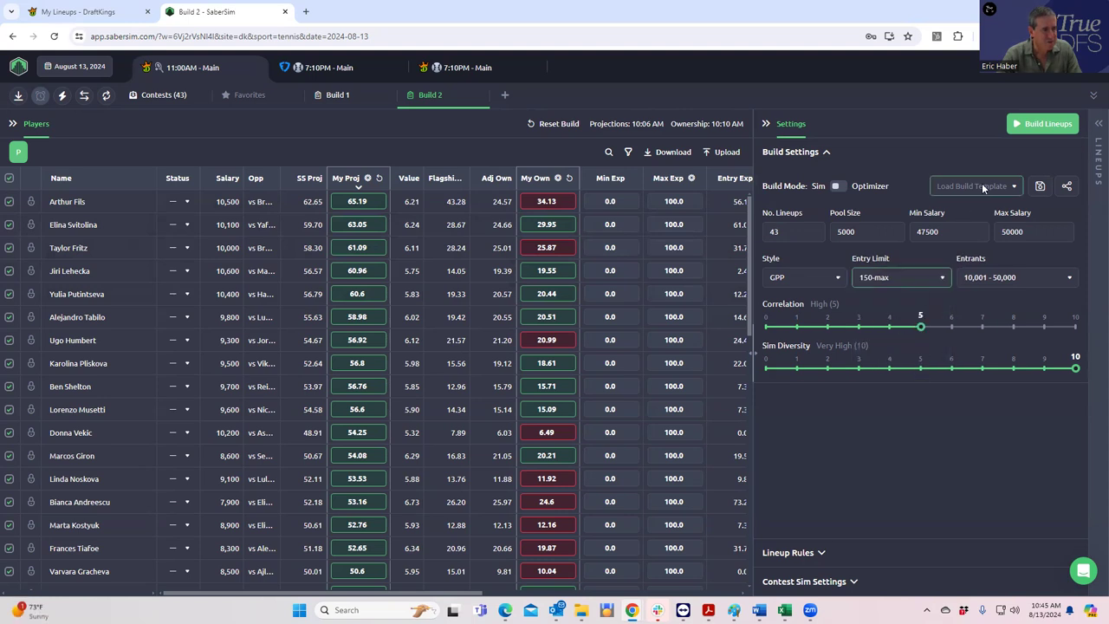
{"action": "left_click", "coordinate": [1044, 123]}
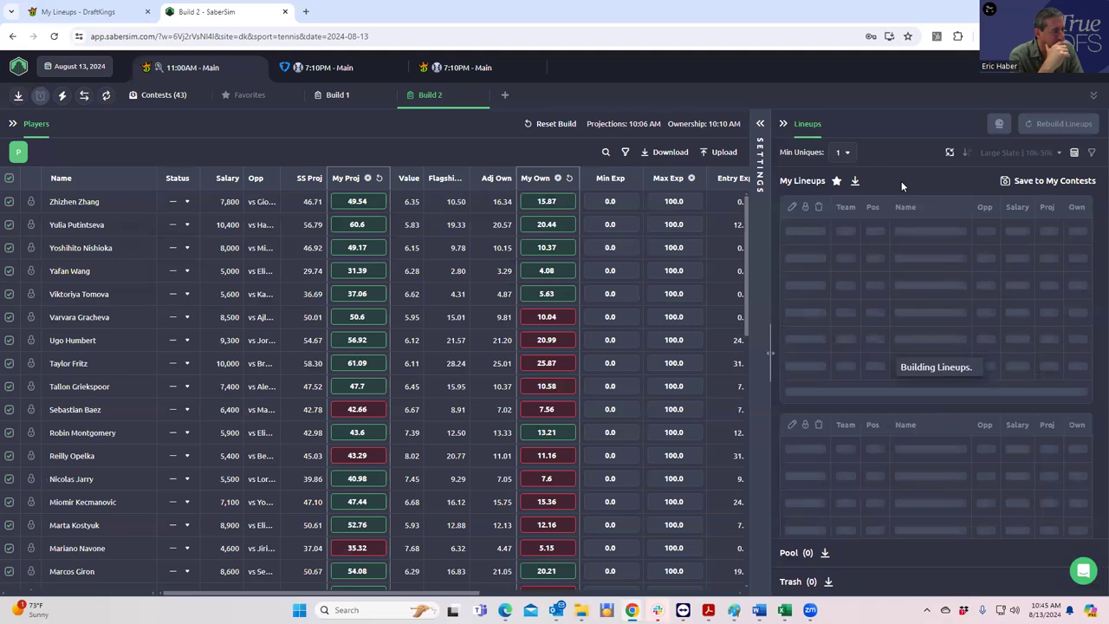
Step: Show the build settings beside the lineups, check the list of entered contests, and return to Build 2
{"action": "left_click", "coordinate": [759, 123]}
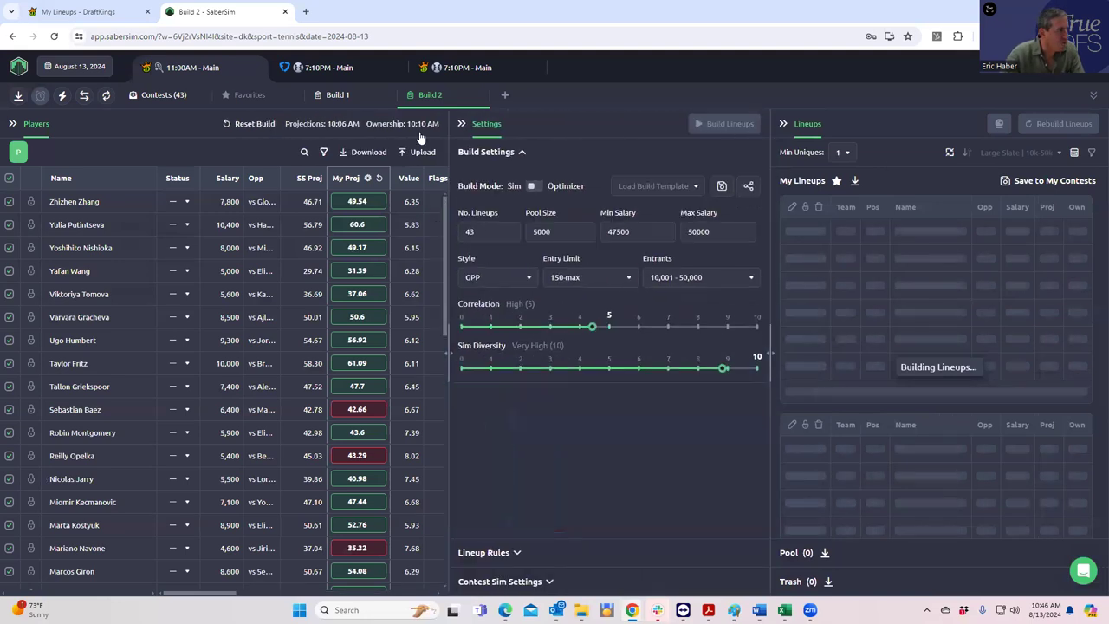
{"action": "left_click", "coordinate": [163, 96]}
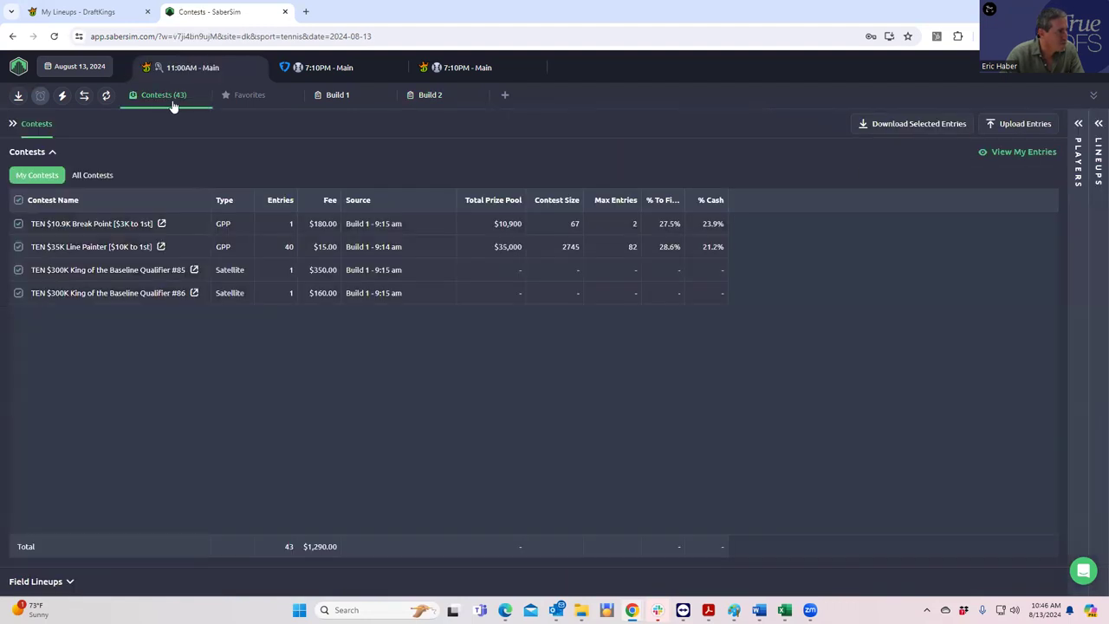
{"action": "left_click", "coordinate": [429, 97]}
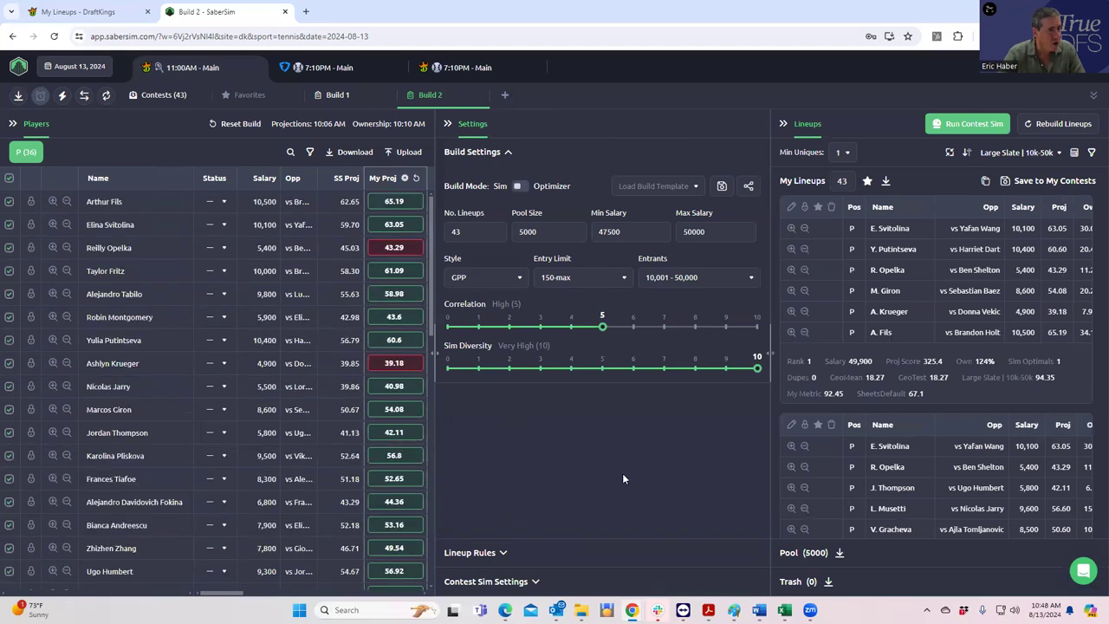
Step: Set the field lineups of the TEN $35K Line Painter contest sim to Build 2 and save its settings
{"action": "left_click", "coordinate": [535, 581]}
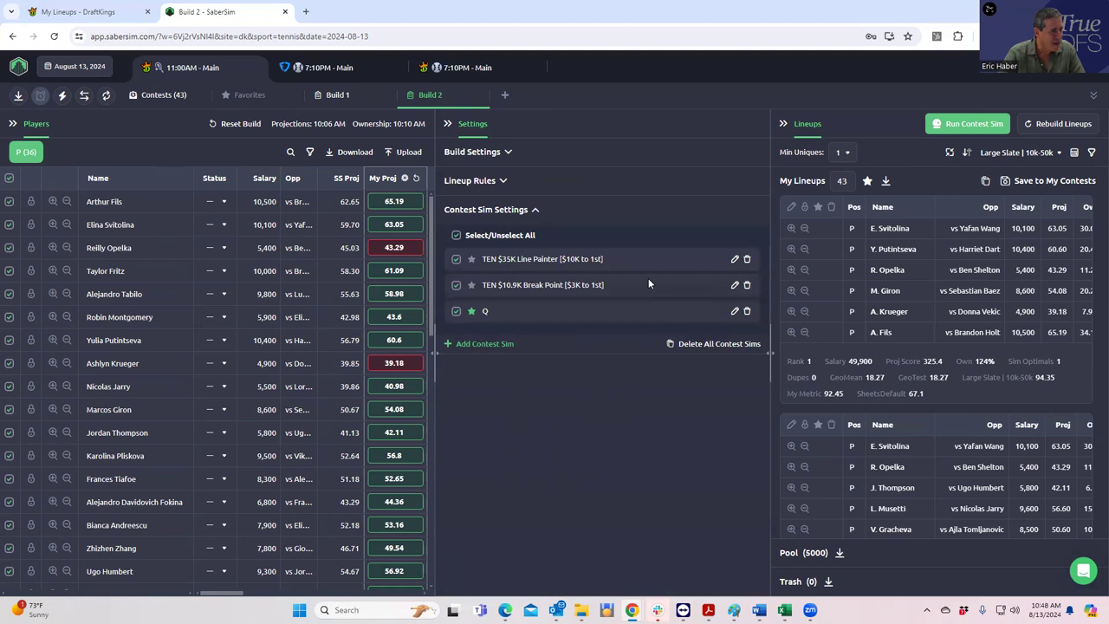
{"action": "right_click", "coordinate": [583, 257]}
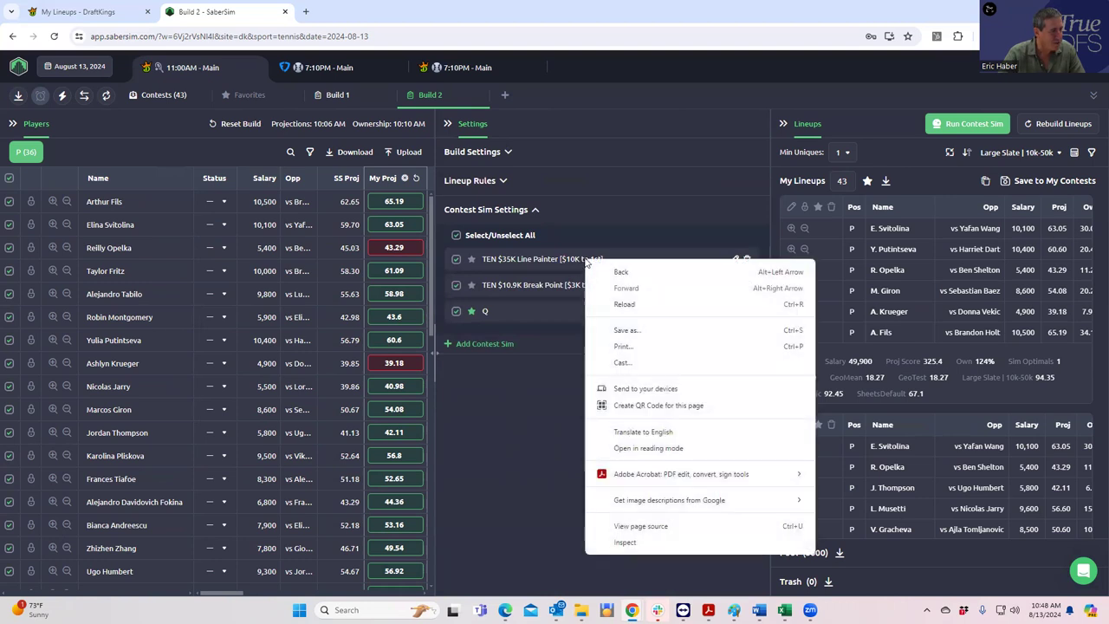
{"action": "left_click", "coordinate": [558, 388]}
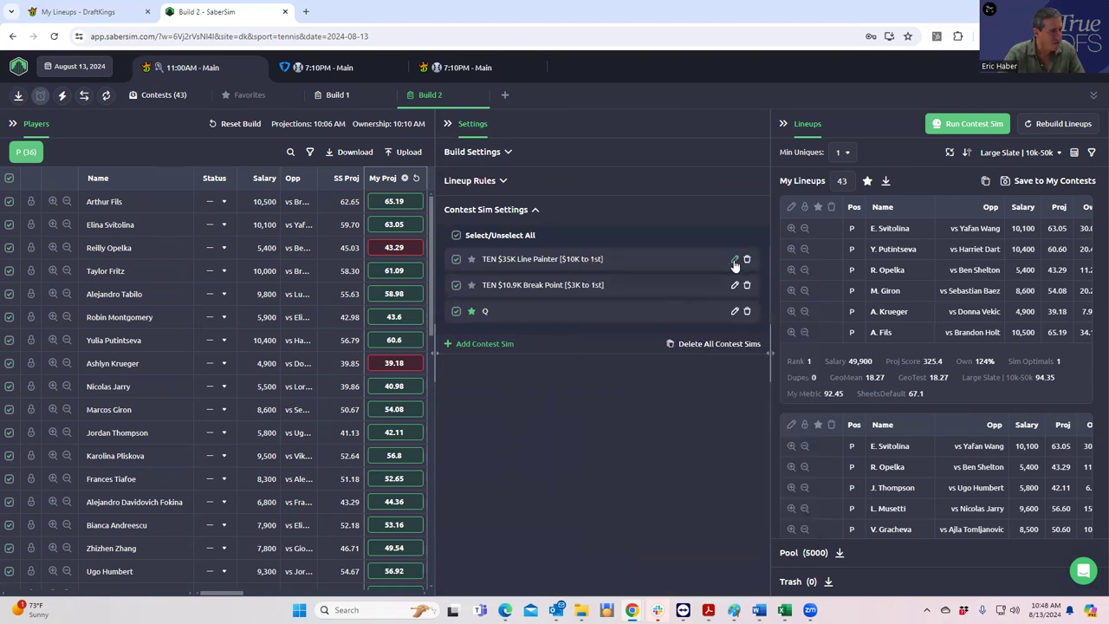
{"action": "double_click", "coordinate": [734, 262]}
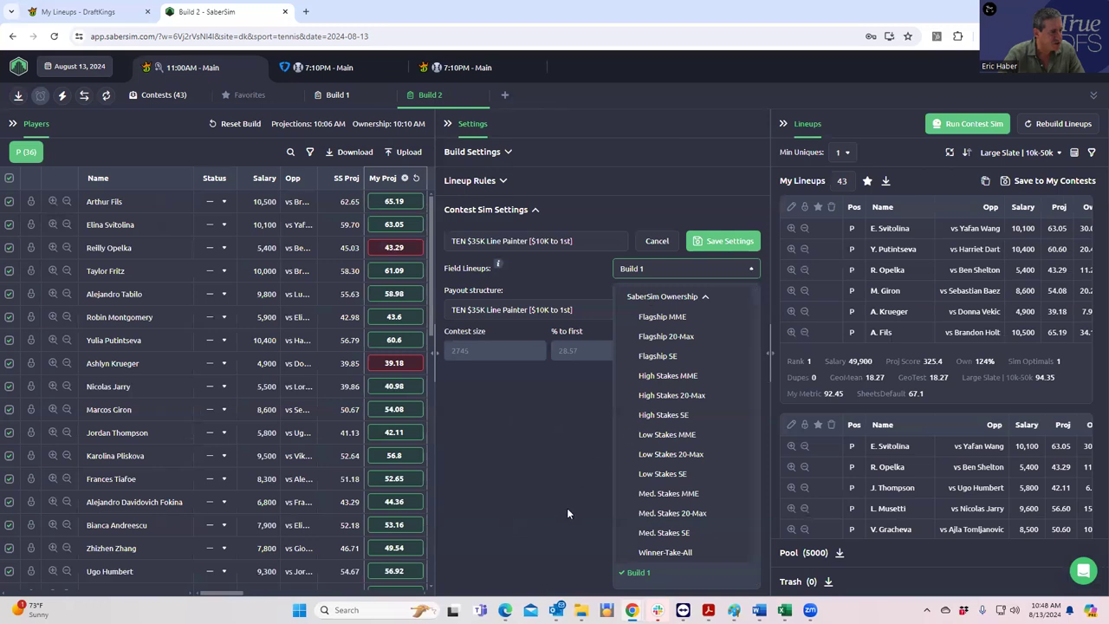
{"action": "left_click", "coordinate": [642, 569]}
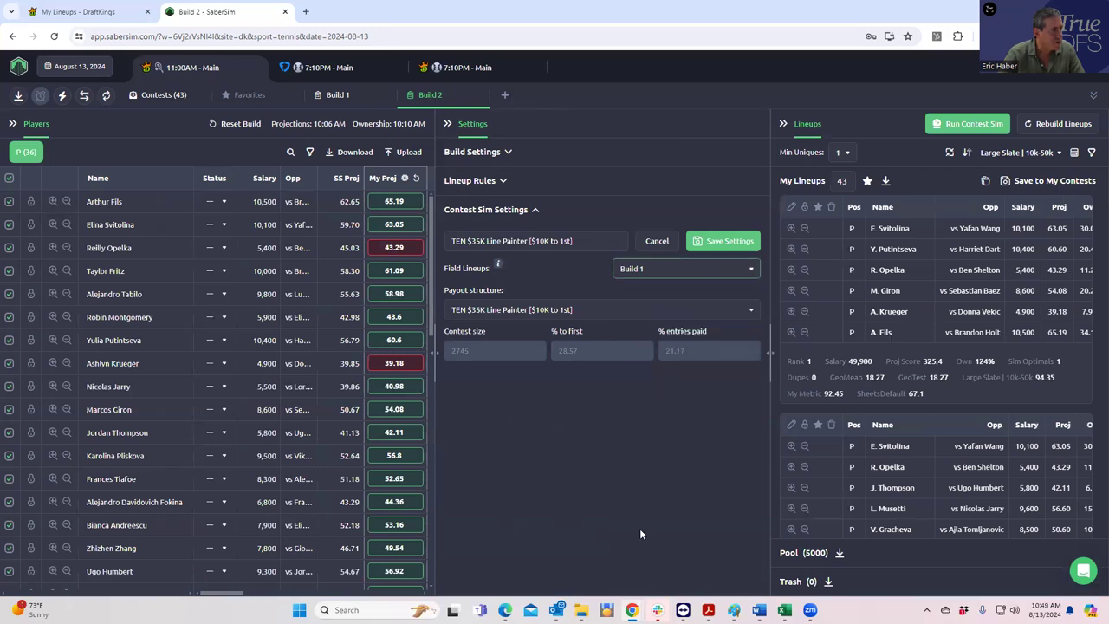
{"action": "left_click", "coordinate": [716, 274]}
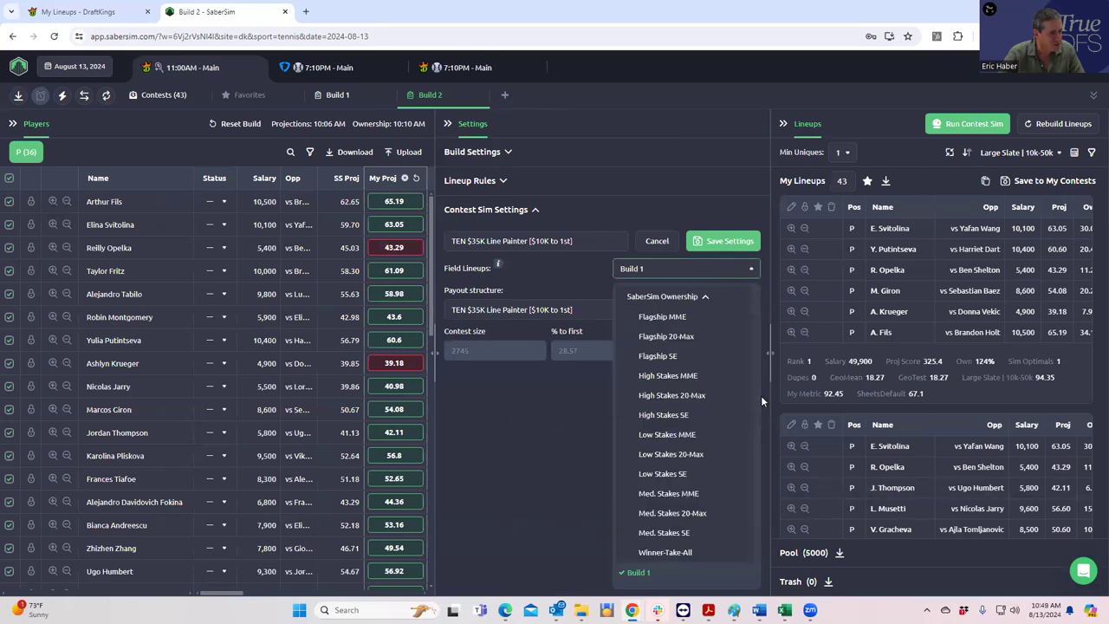
{"action": "scroll", "coordinate": [757, 457], "scroll_direction": "down", "scroll_amount": 1}
{"action": "left_click", "coordinate": [639, 575]}
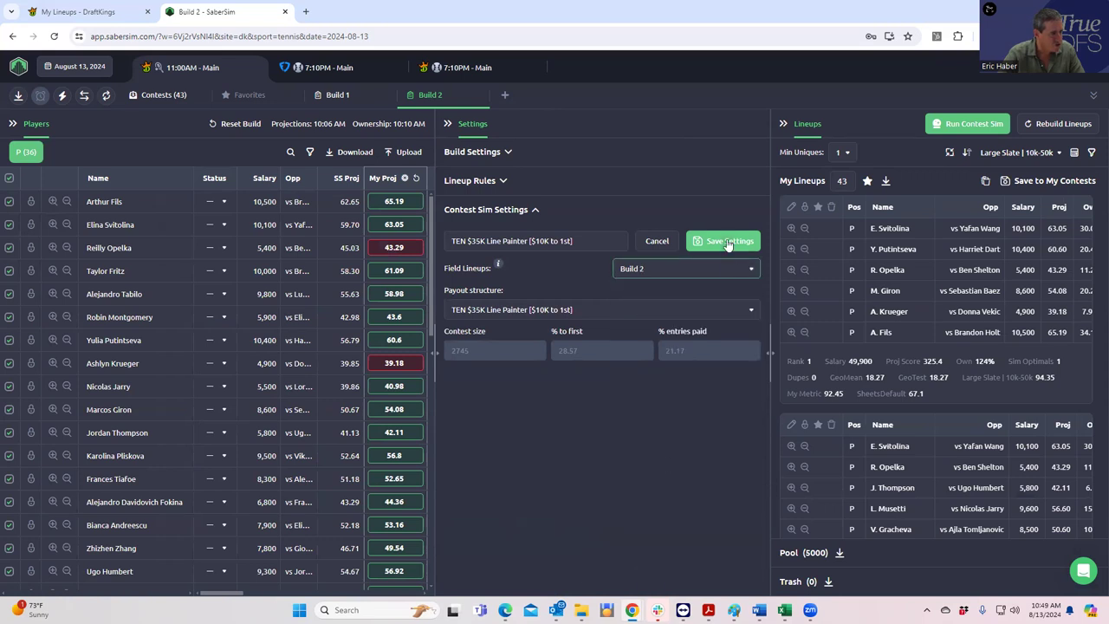
{"action": "left_click", "coordinate": [723, 243]}
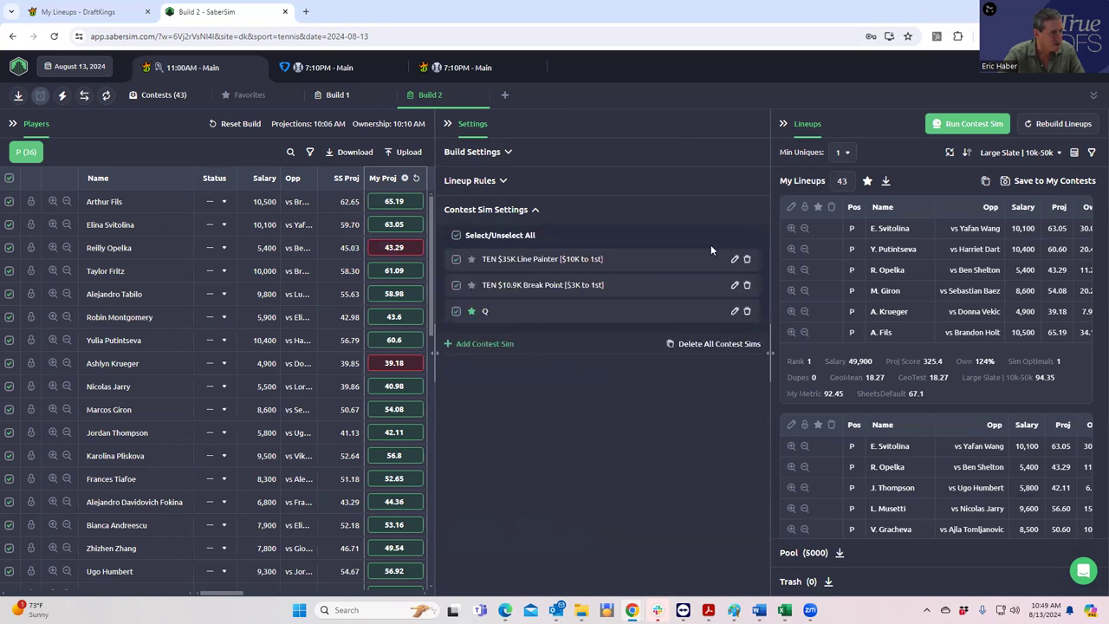
Step: Set the field lineups of the TEN $10.9K Break Point contest sim to Build 2 and save its settings
{"action": "left_click", "coordinate": [734, 288]}
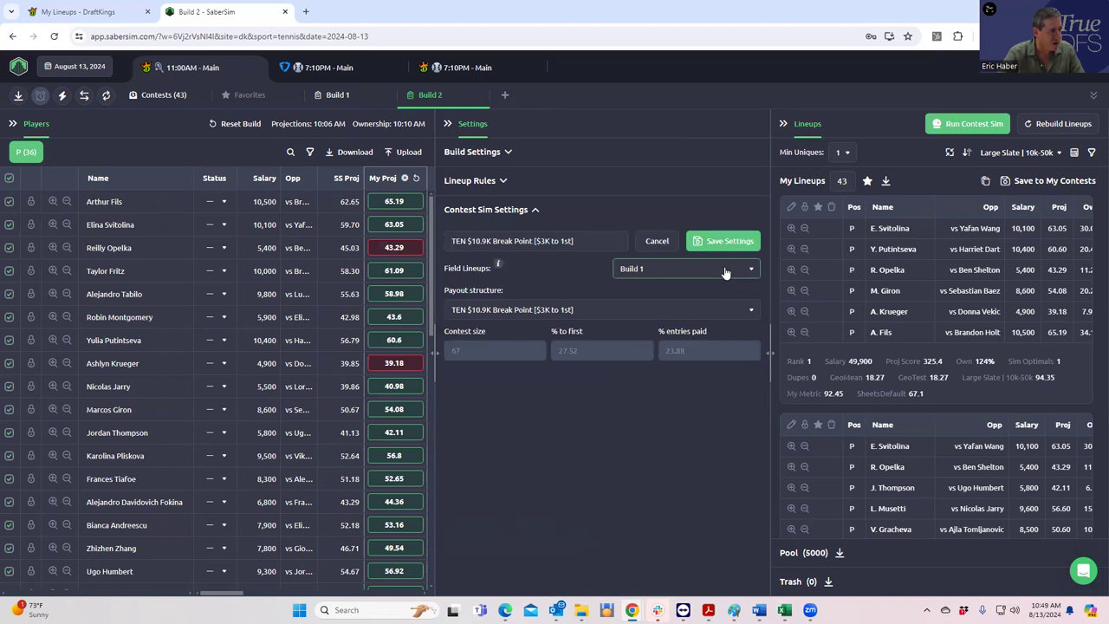
{"action": "left_click", "coordinate": [728, 274]}
{"action": "scroll", "coordinate": [757, 378], "scroll_direction": "down", "scroll_amount": 1}
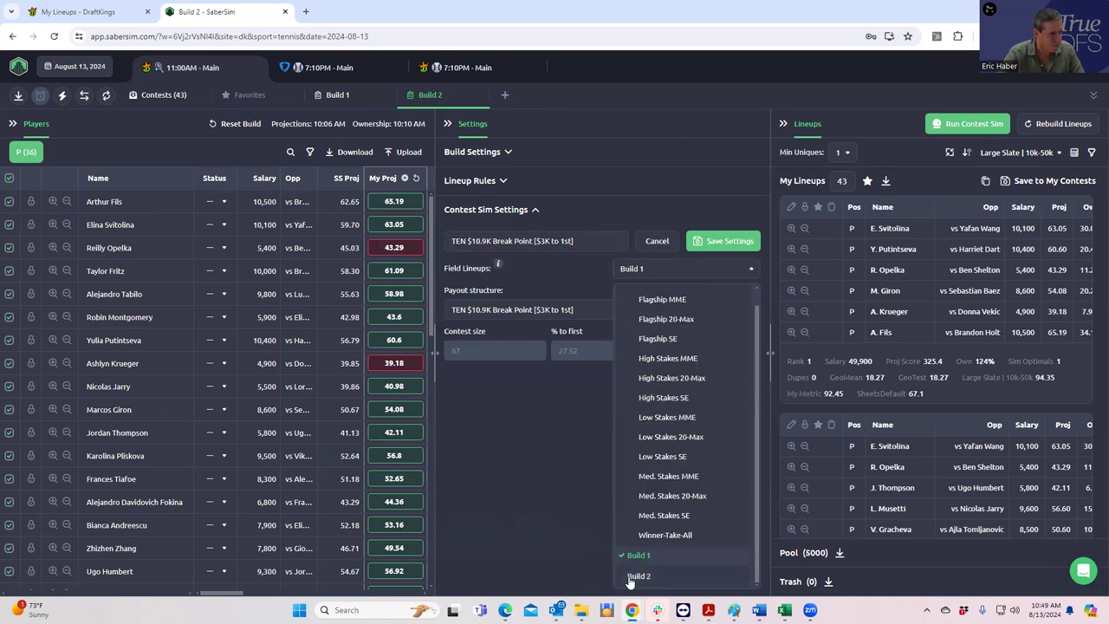
{"action": "left_click", "coordinate": [638, 575]}
{"action": "left_click", "coordinate": [726, 245]}
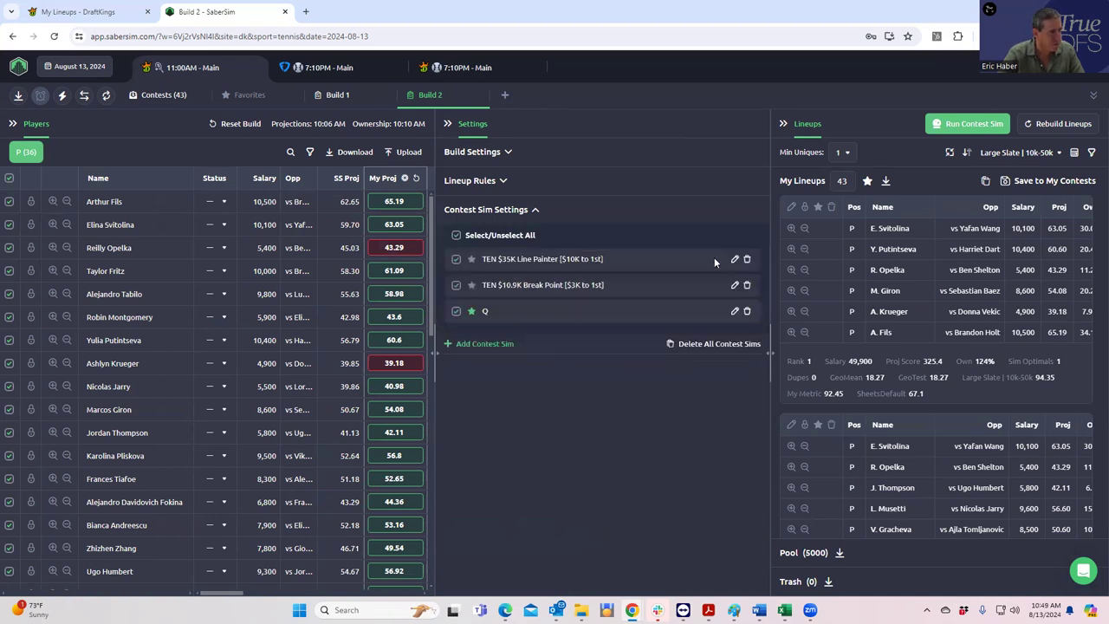
Step: Set the field lineups of the Q contest sim to Build 2, save its settings, and run the contest sims
{"action": "left_click", "coordinate": [734, 312]}
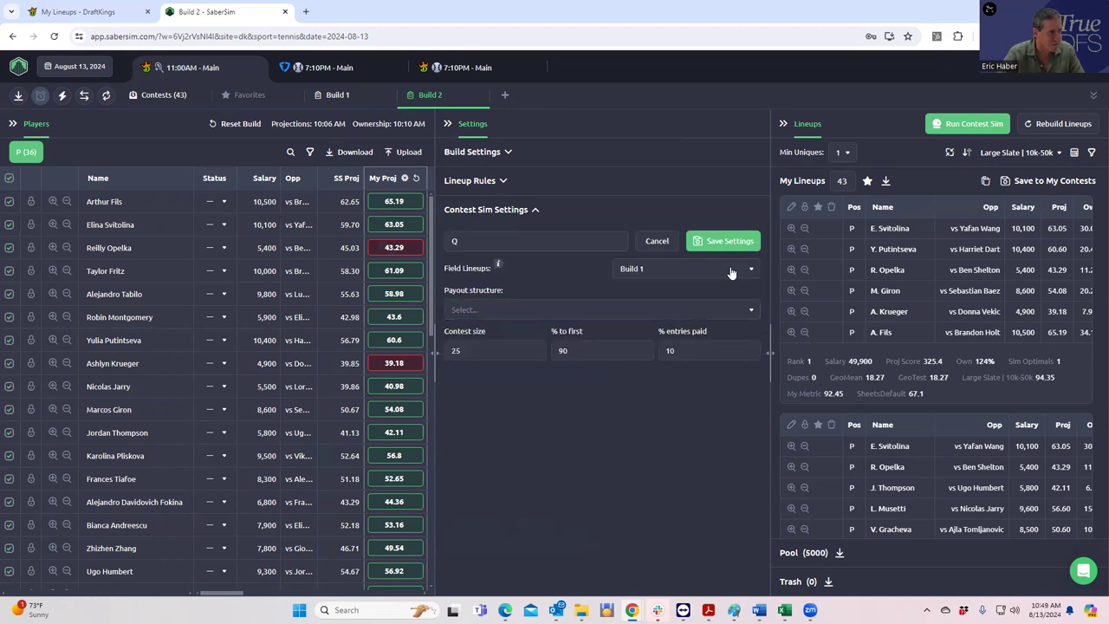
{"action": "left_click", "coordinate": [732, 270]}
{"action": "scroll", "coordinate": [649, 572], "scroll_direction": "down", "scroll_amount": 1}
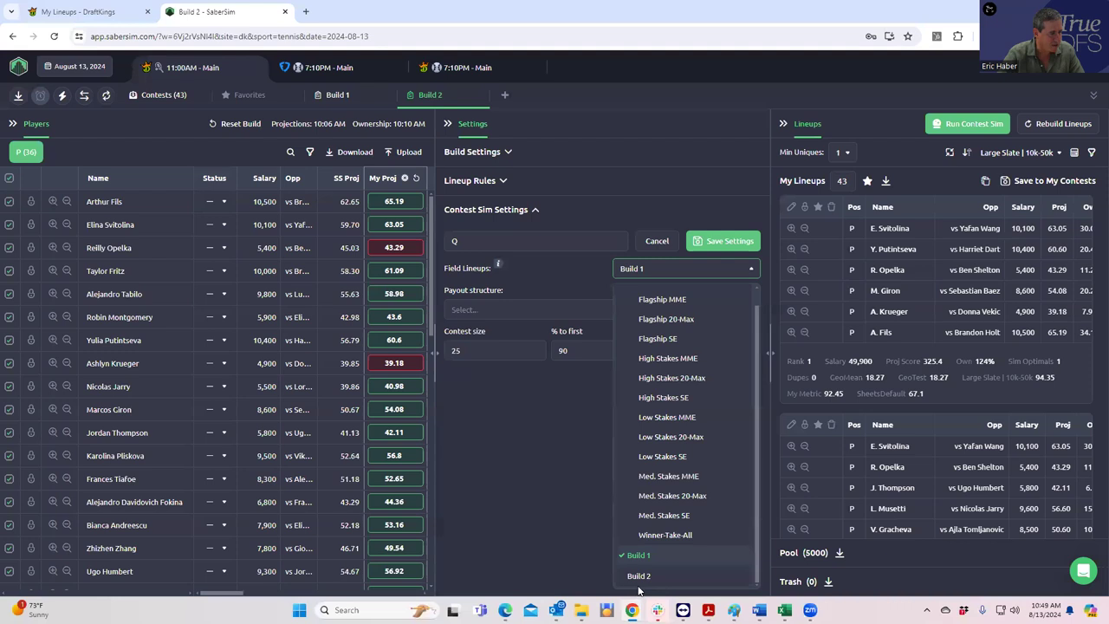
{"action": "left_click", "coordinate": [684, 275]}
{"action": "left_click", "coordinate": [704, 242]}
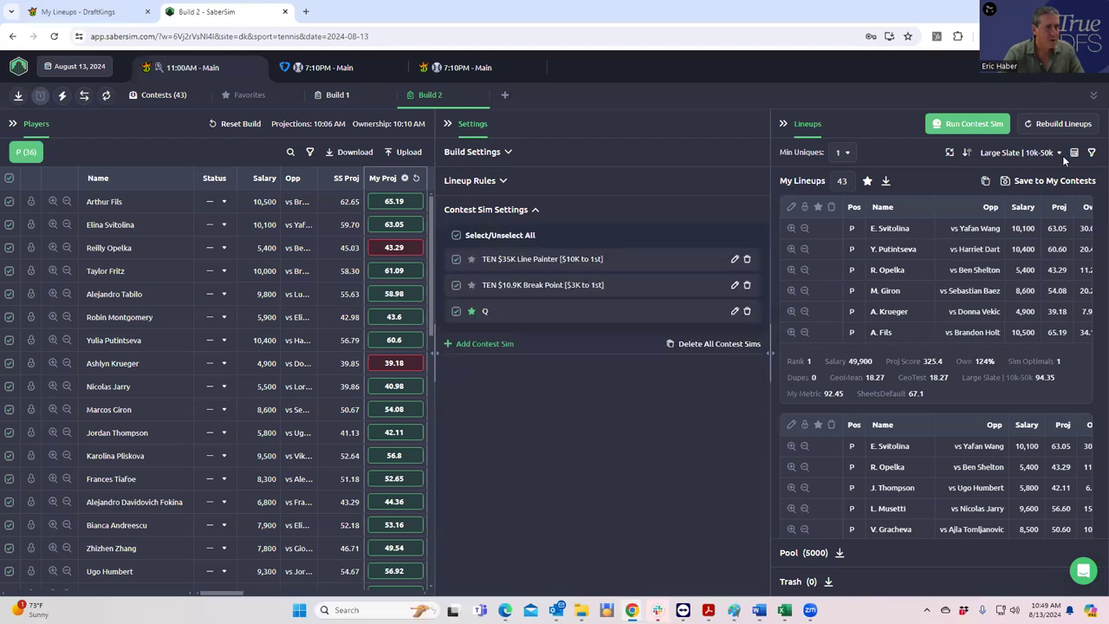
{"action": "left_click", "coordinate": [958, 124]}
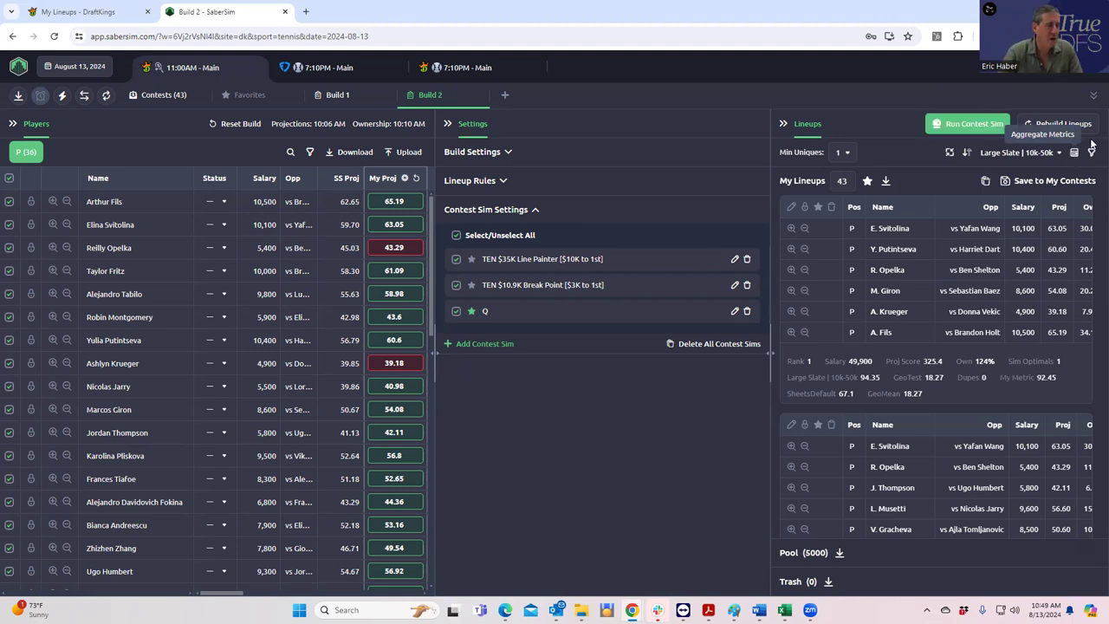
Step: Create and save an aggregate metric that shows the average Proj Score of the lineups
{"action": "left_click", "coordinate": [1073, 152]}
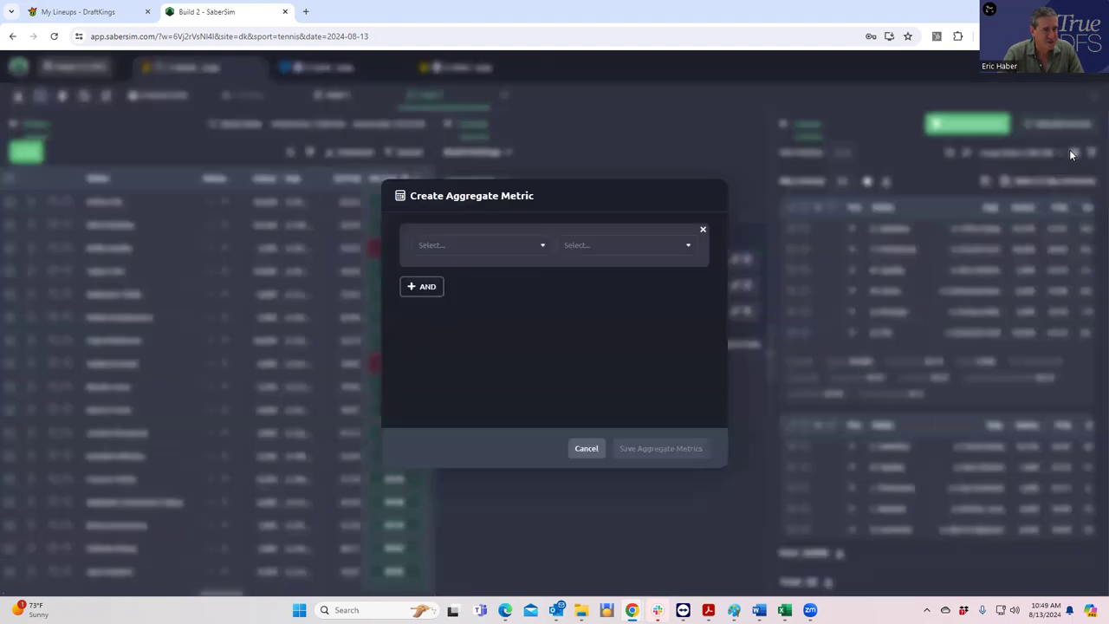
{"action": "left_click", "coordinate": [499, 246]}
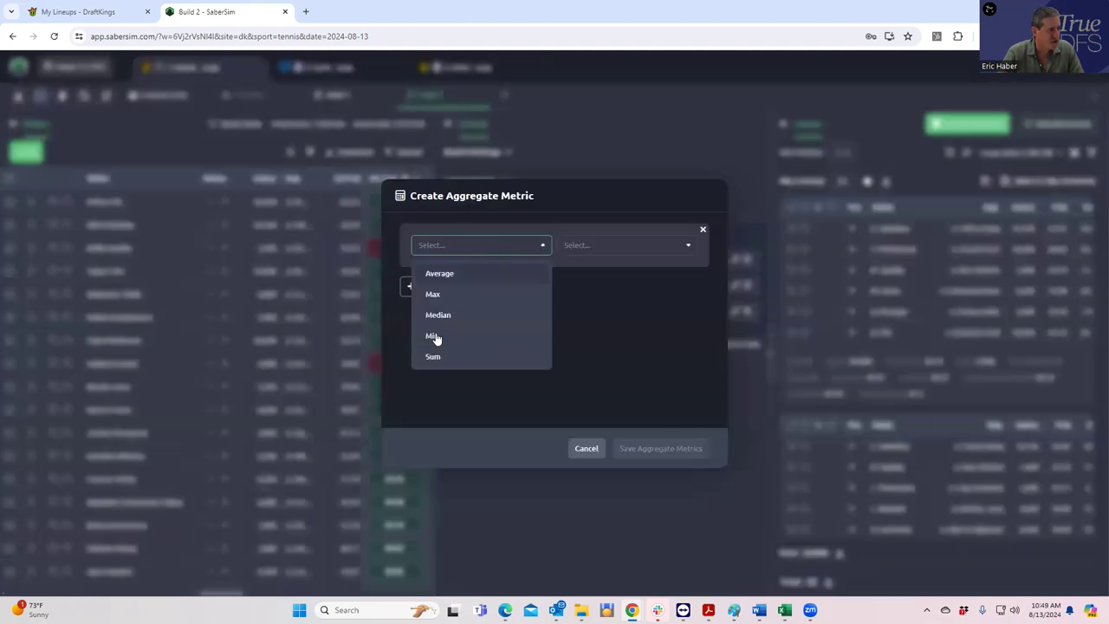
{"action": "left_click", "coordinate": [439, 273]}
{"action": "left_click", "coordinate": [618, 250]}
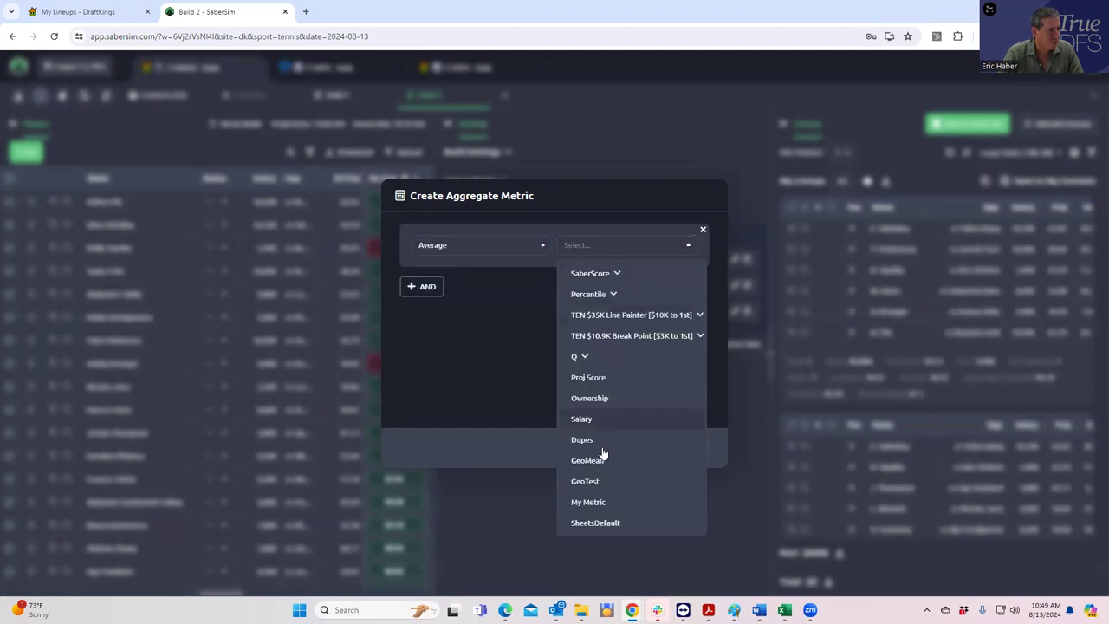
{"action": "left_click", "coordinate": [589, 376]}
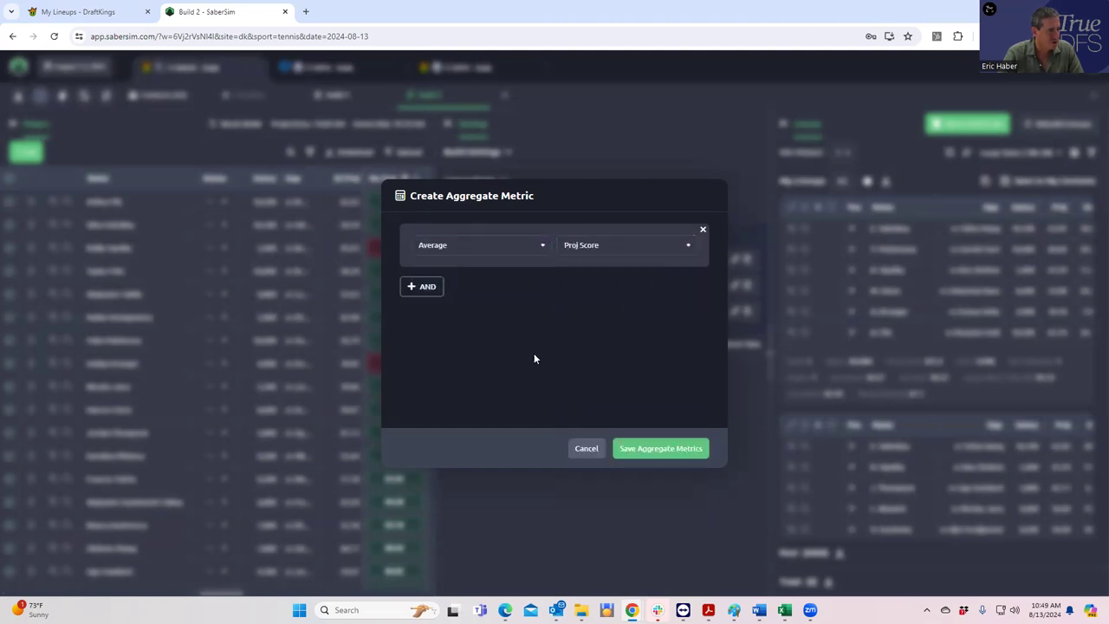
{"action": "left_click", "coordinate": [659, 449]}
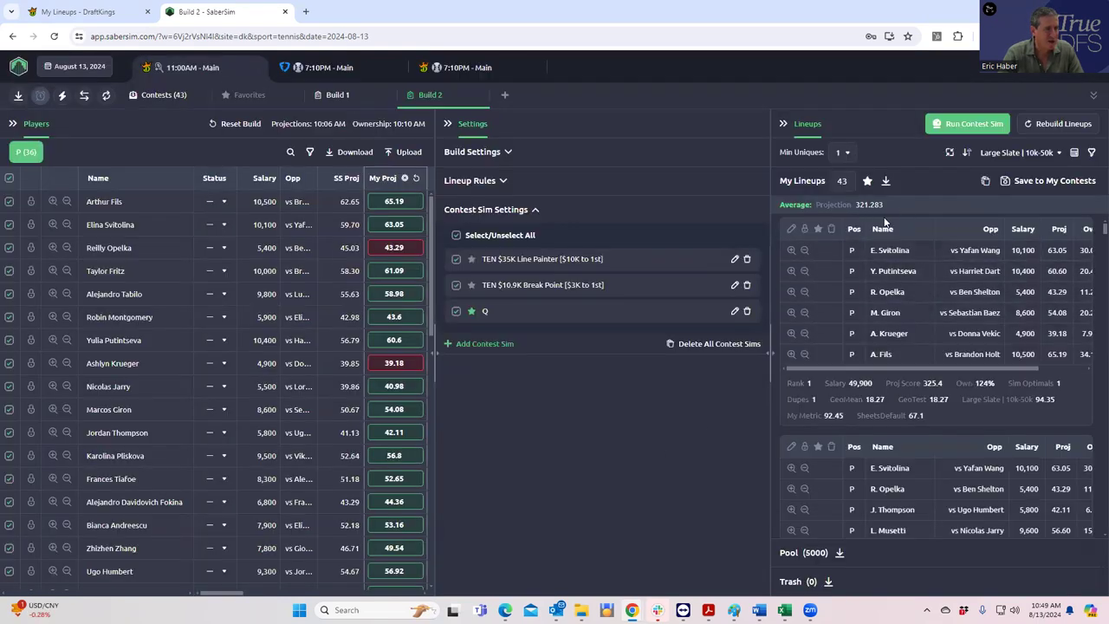
Step: Rank the lineups by RAROI for the TEN $35K Line Painter contest
{"action": "left_click", "coordinate": [1014, 153]}
{"action": "left_click", "coordinate": [988, 217]}
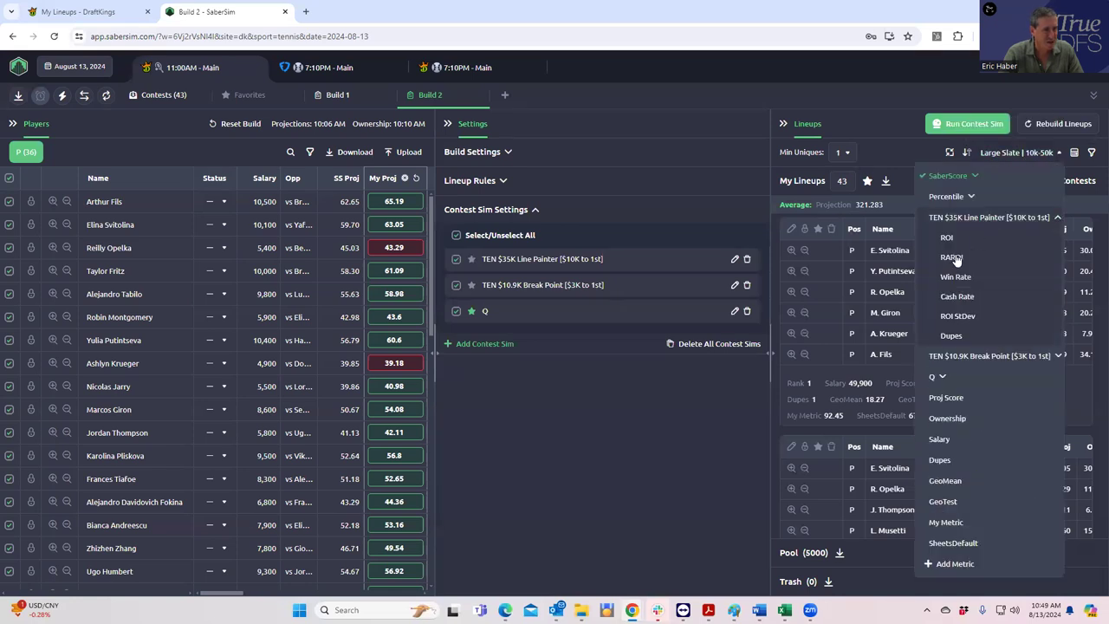
{"action": "left_click", "coordinate": [955, 253]}
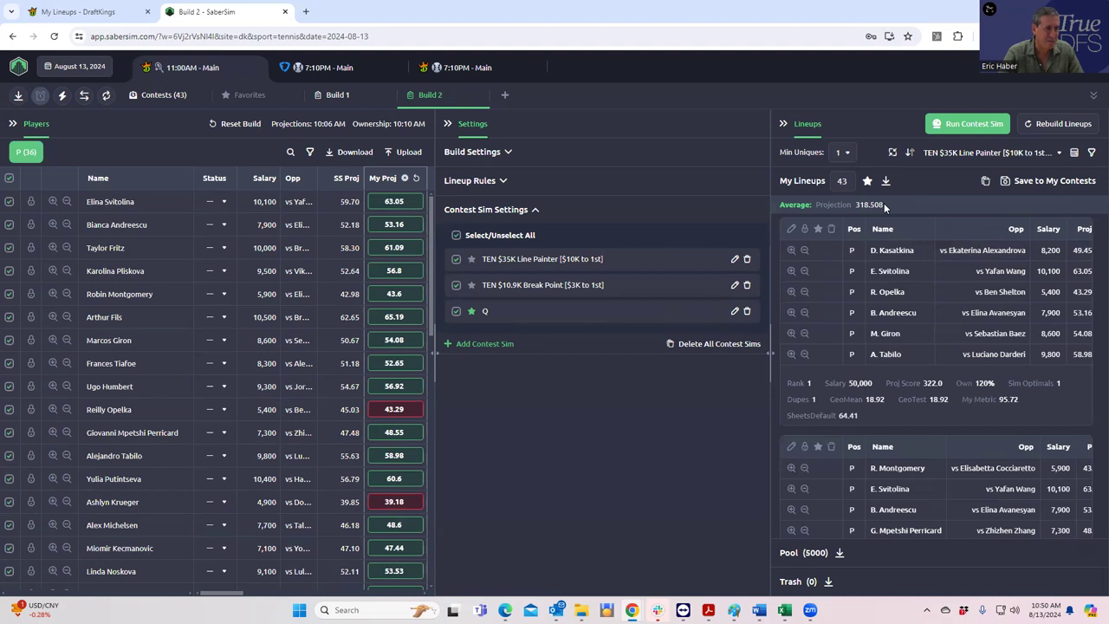
Step: Compare the average lineup projection at 2, 3 and 4 minimum uniques, and settle on 3
{"action": "left_click", "coordinate": [847, 154]}
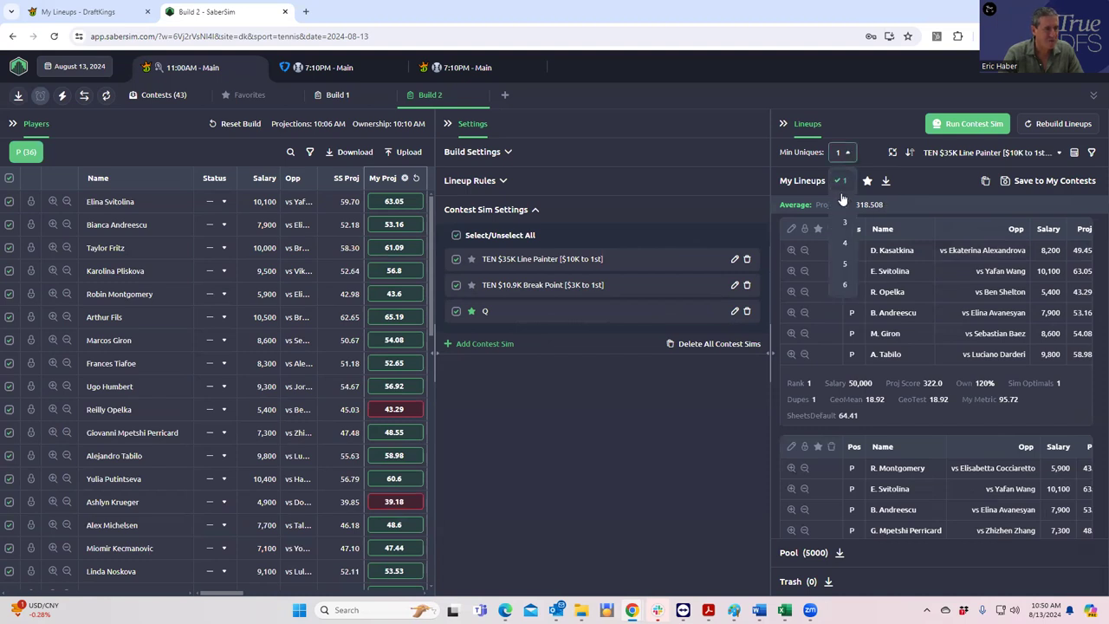
{"action": "left_click", "coordinate": [844, 201]}
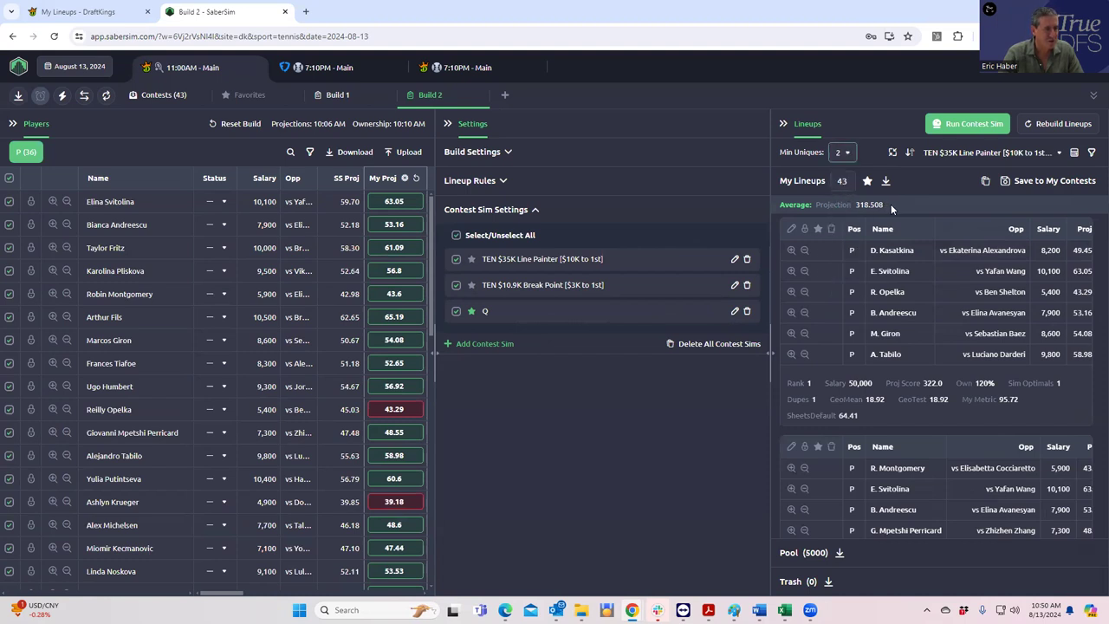
{"action": "left_click", "coordinate": [845, 154]}
{"action": "left_click", "coordinate": [844, 222]}
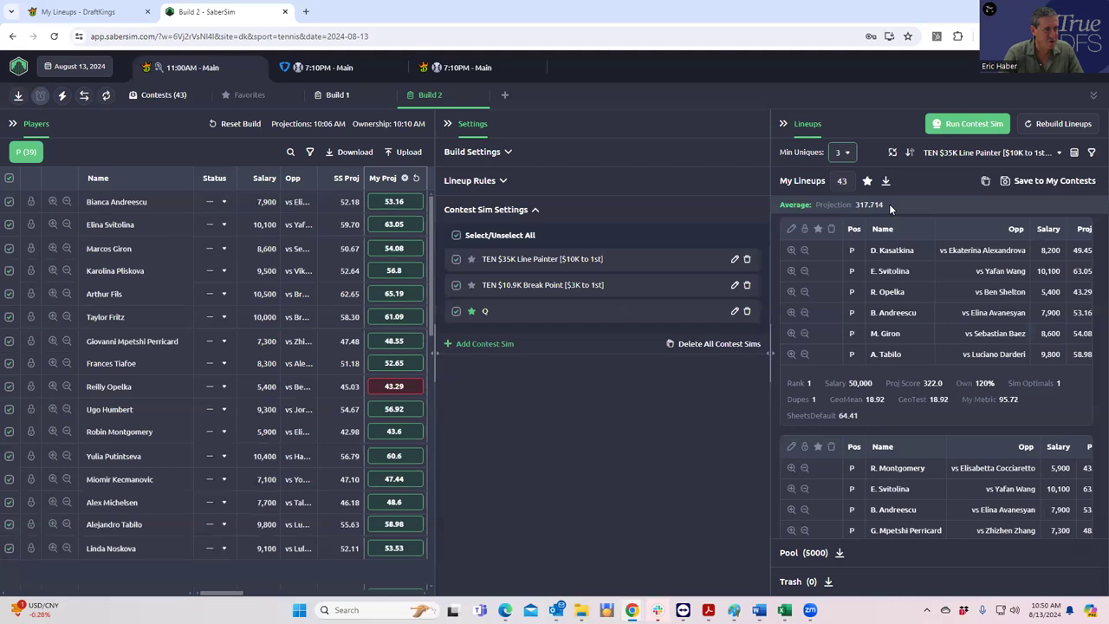
{"action": "left_click", "coordinate": [846, 154]}
{"action": "left_click", "coordinate": [843, 241]}
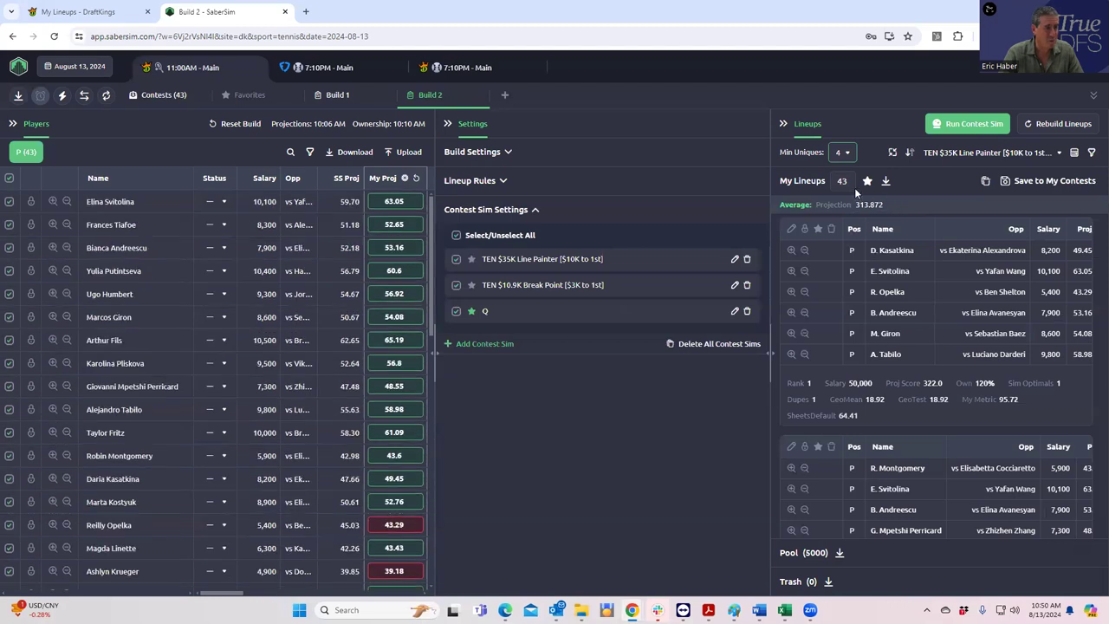
{"action": "left_click", "coordinate": [843, 156]}
{"action": "left_click", "coordinate": [847, 221]}
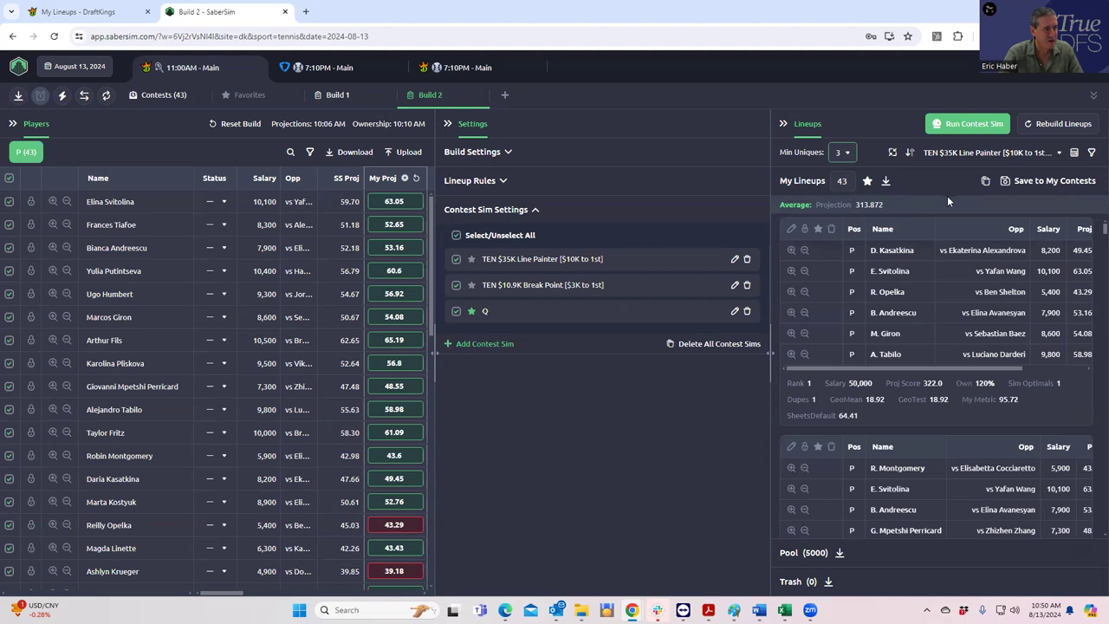
Step: Save the ranked lineups only to the TEN $35K Line Painter contest entries
{"action": "left_click", "coordinate": [1007, 182]}
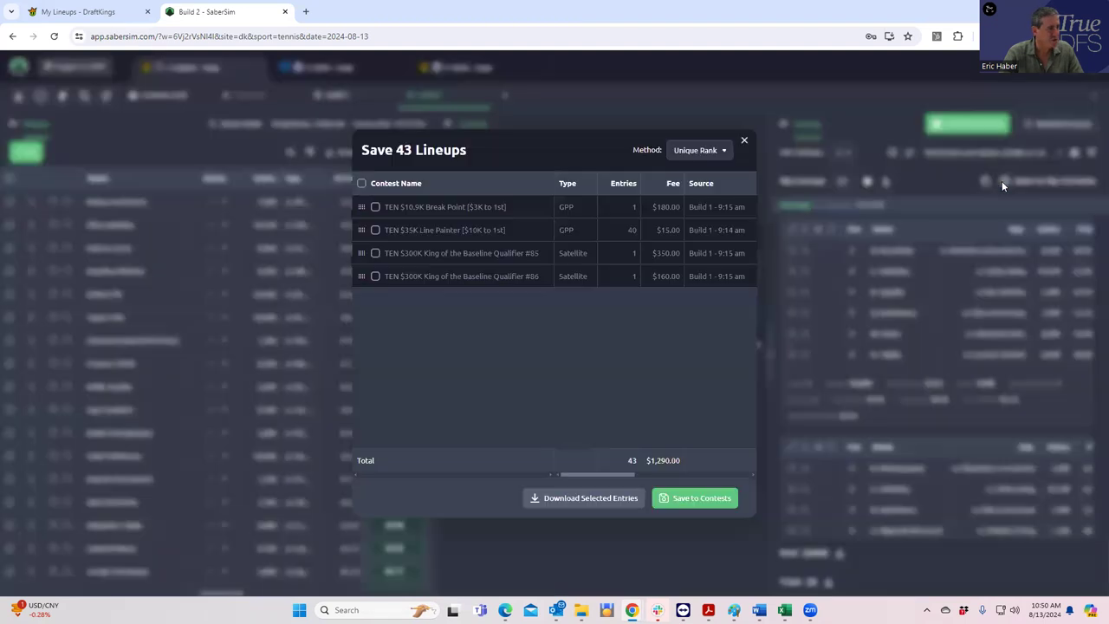
{"action": "left_click", "coordinate": [362, 183]}
{"action": "left_click", "coordinate": [375, 230]}
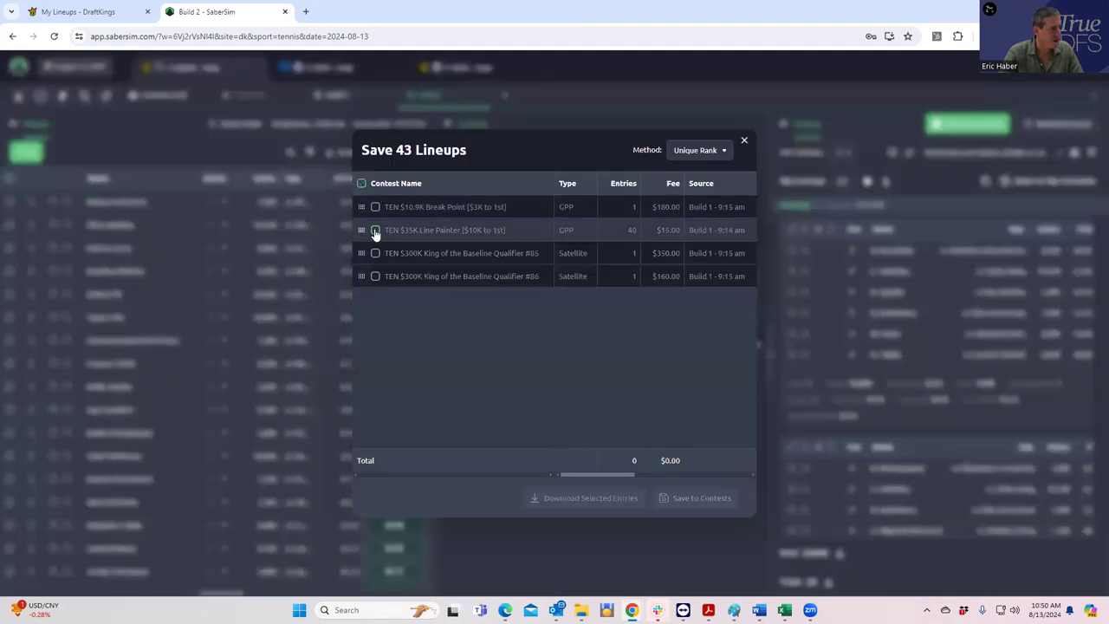
{"action": "left_click", "coordinate": [695, 500]}
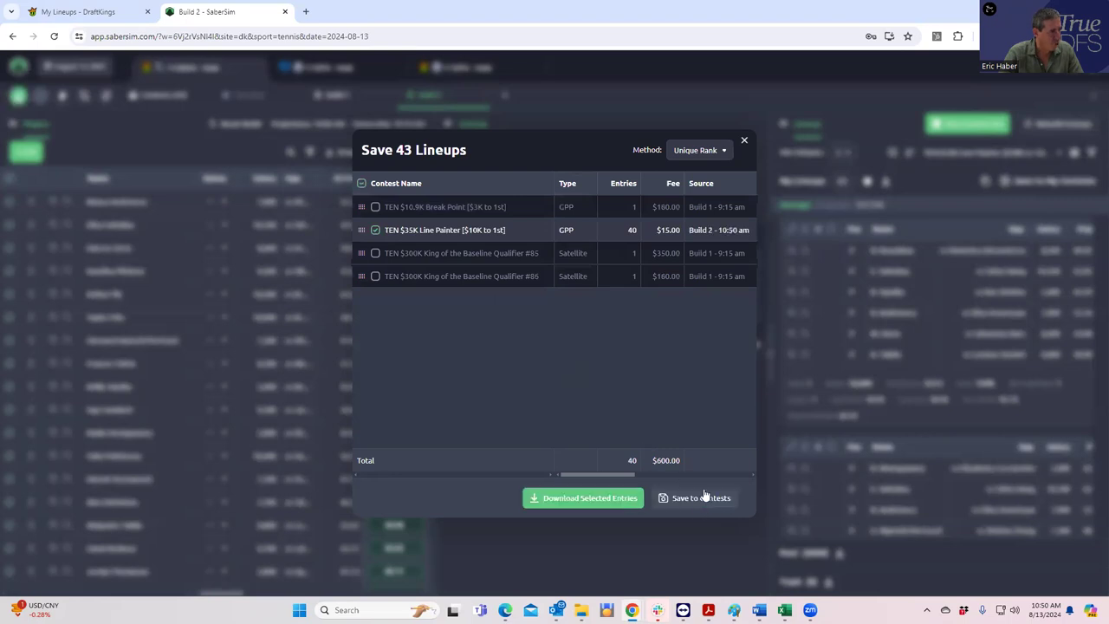
{"action": "left_click", "coordinate": [745, 142]}
Step: Rank the lineups by RAROI for the TEN $10.9K Break Point contest
{"action": "left_click", "coordinate": [971, 154]}
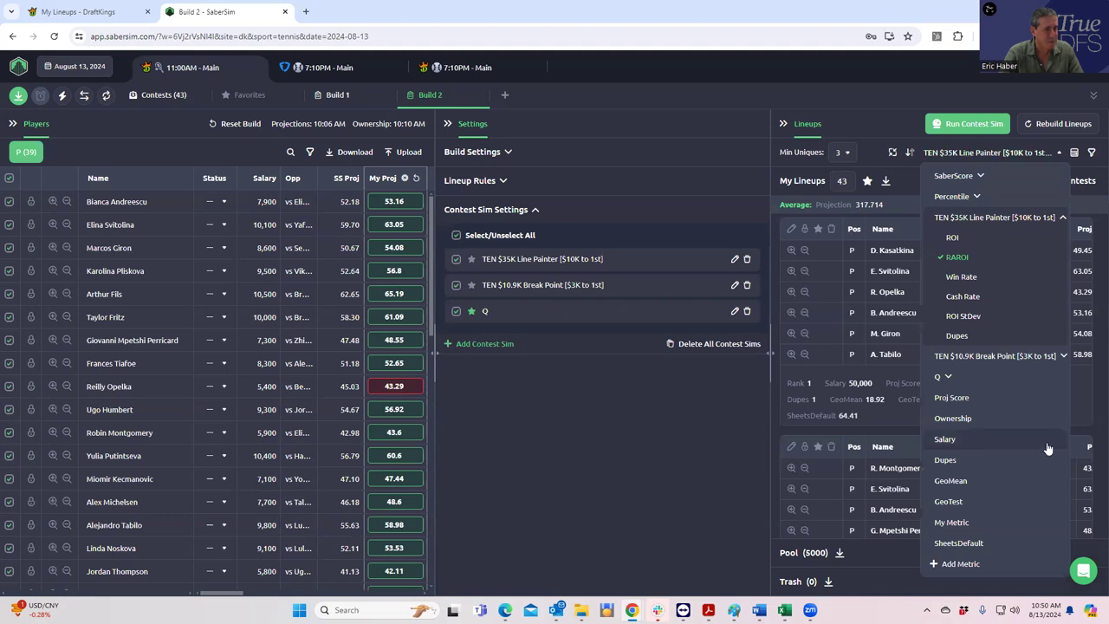
{"action": "left_click", "coordinate": [988, 356]}
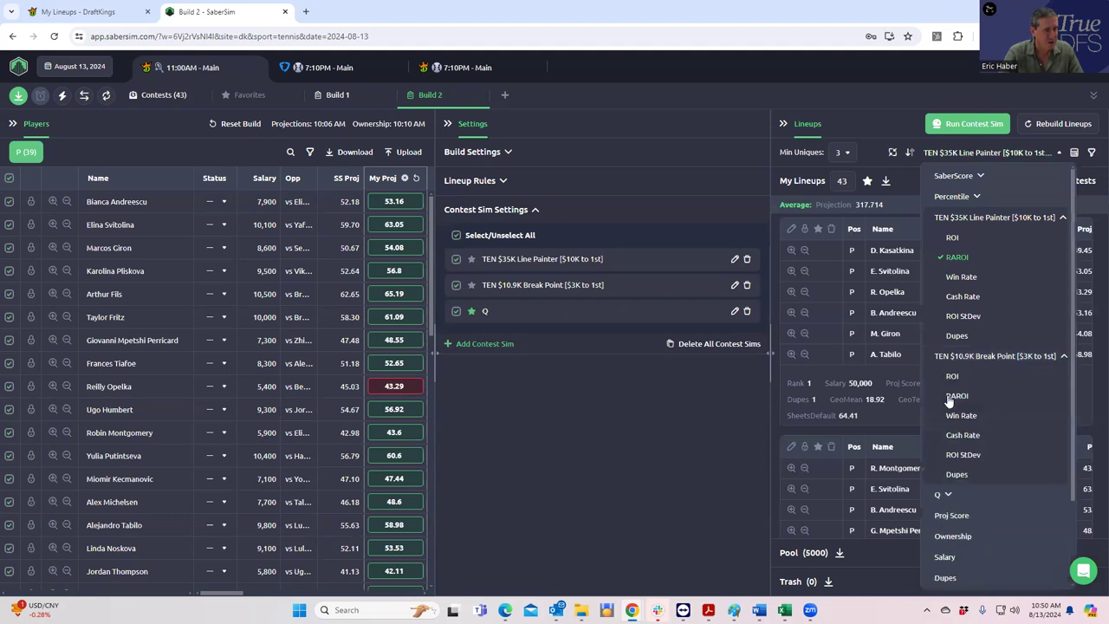
{"action": "left_click", "coordinate": [956, 396]}
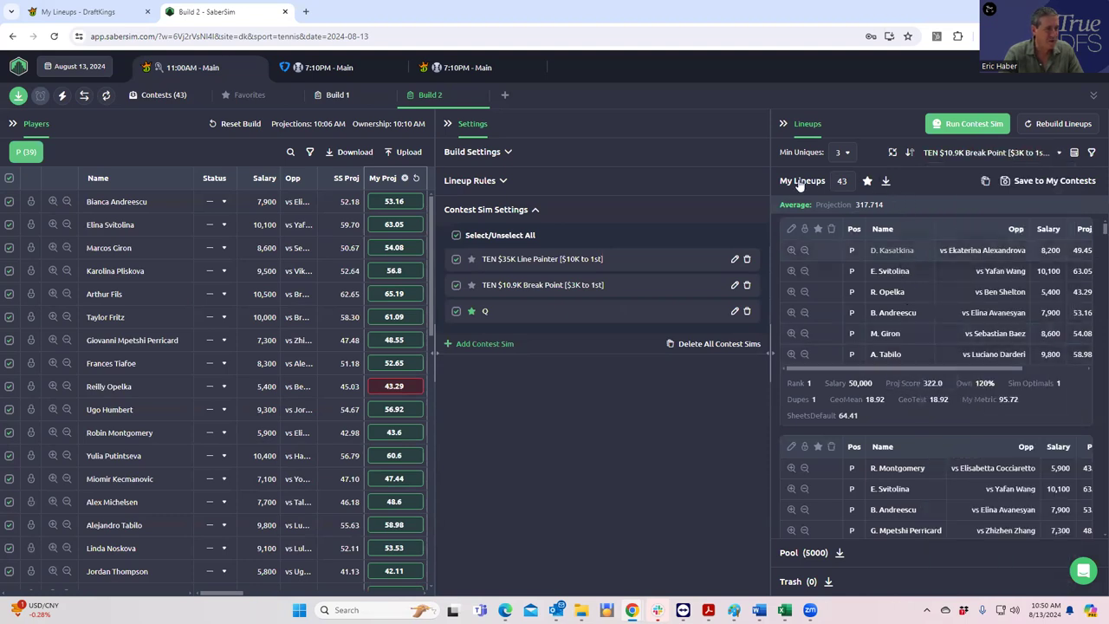
Step: Save the top-ranked lineup only to the TEN $10.9K Break Point contest entry
{"action": "left_click", "coordinate": [1005, 183]}
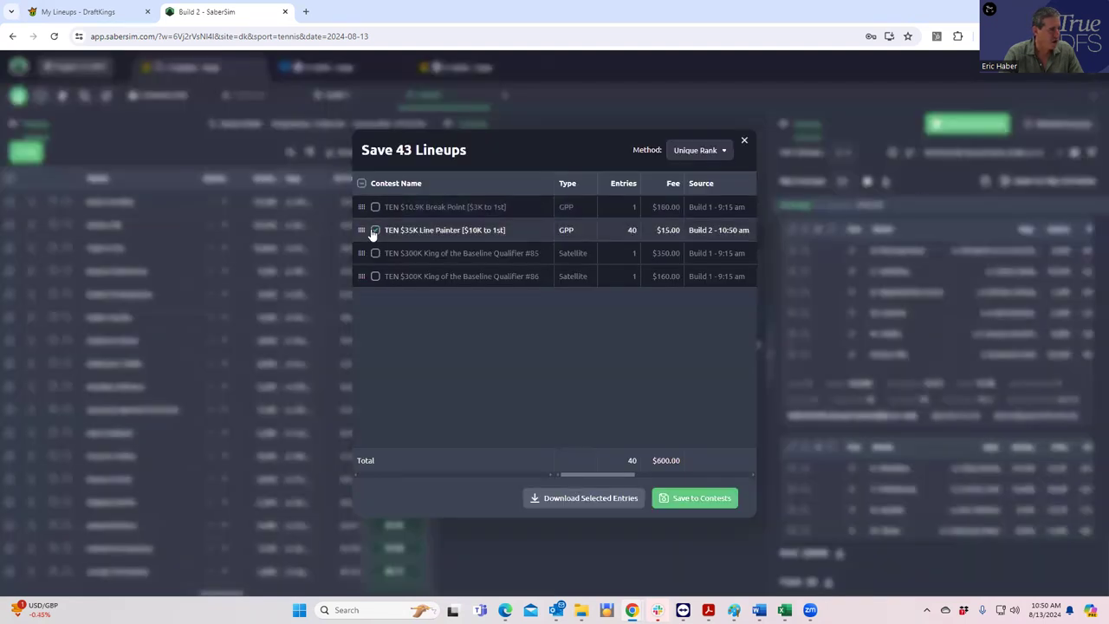
{"action": "left_click", "coordinate": [375, 230]}
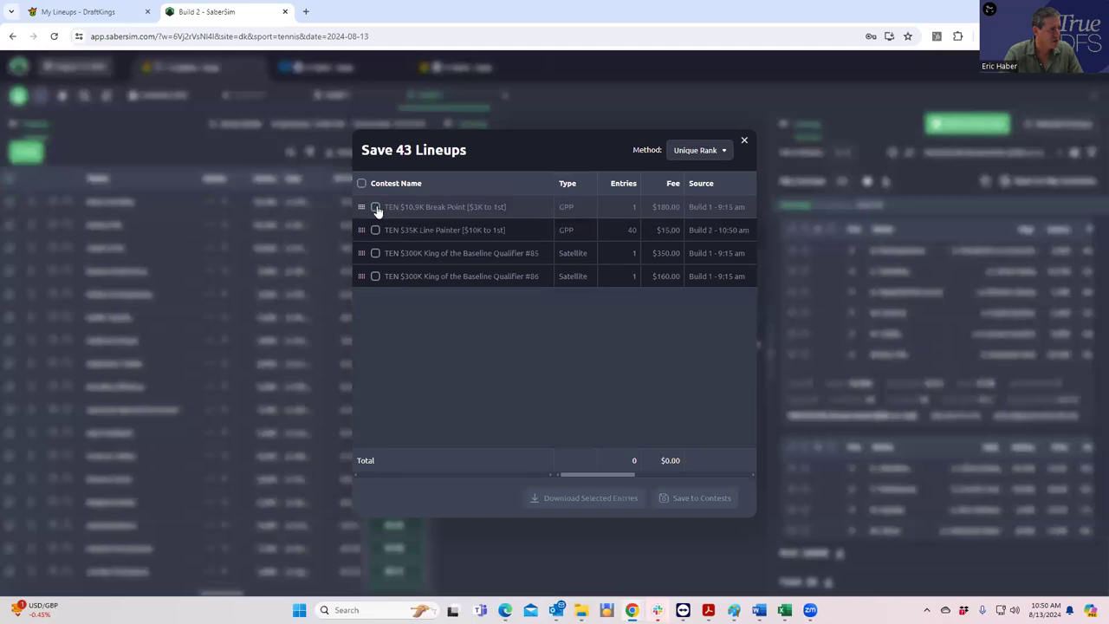
{"action": "left_click", "coordinate": [375, 208]}
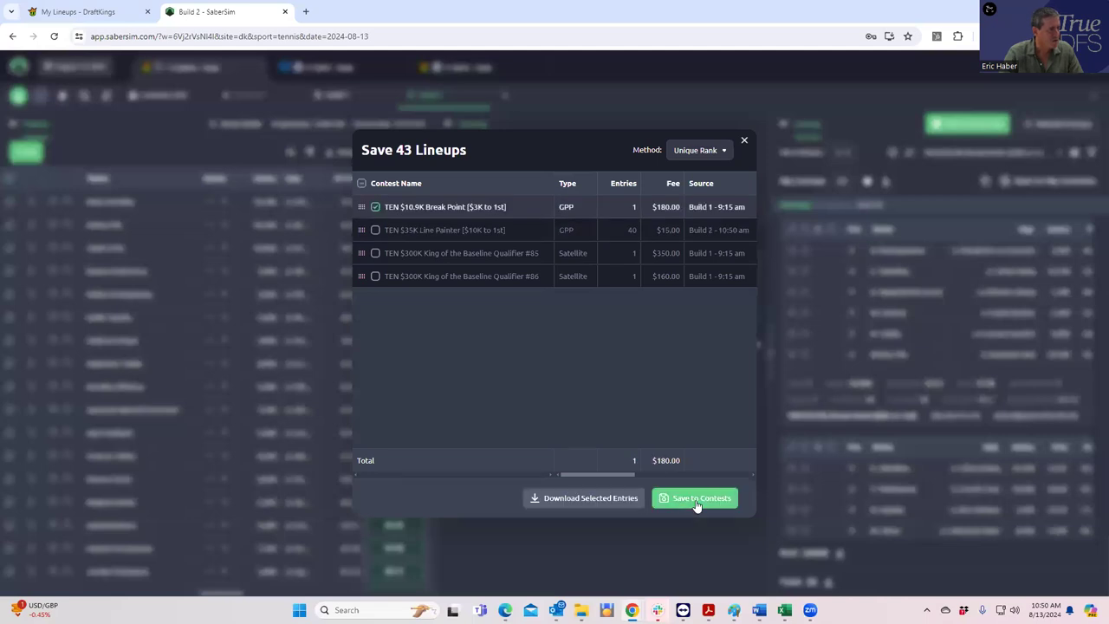
{"action": "left_click", "coordinate": [697, 499]}
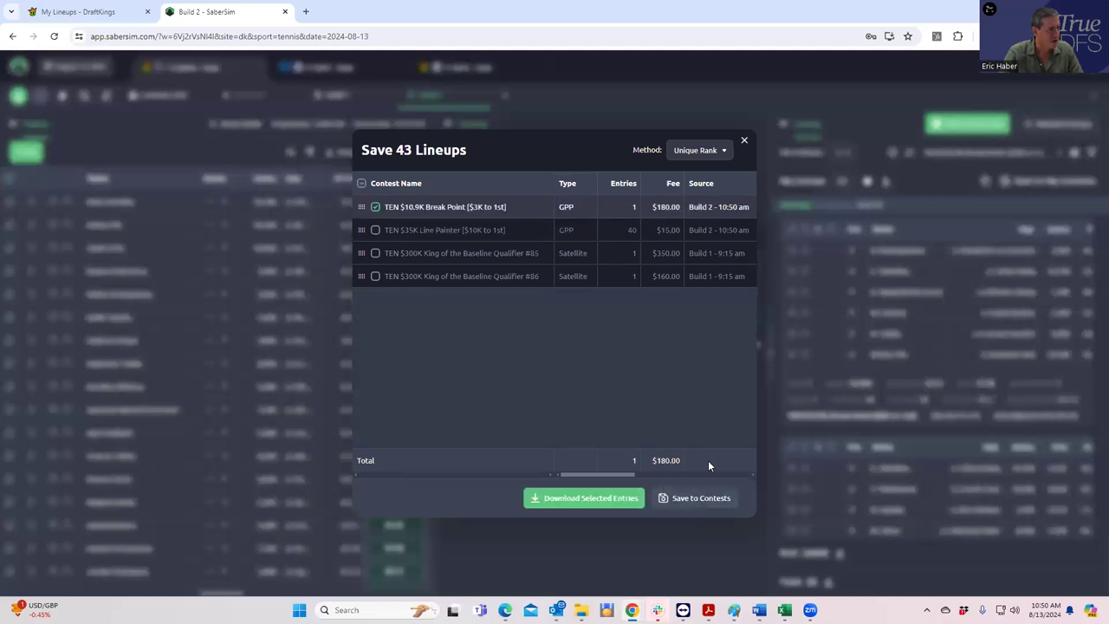
{"action": "left_click", "coordinate": [744, 142]}
Step: Set the minimum uniques to 2 and rank the lineups by RAROI for the Q contest sim
{"action": "left_click", "coordinate": [835, 154]}
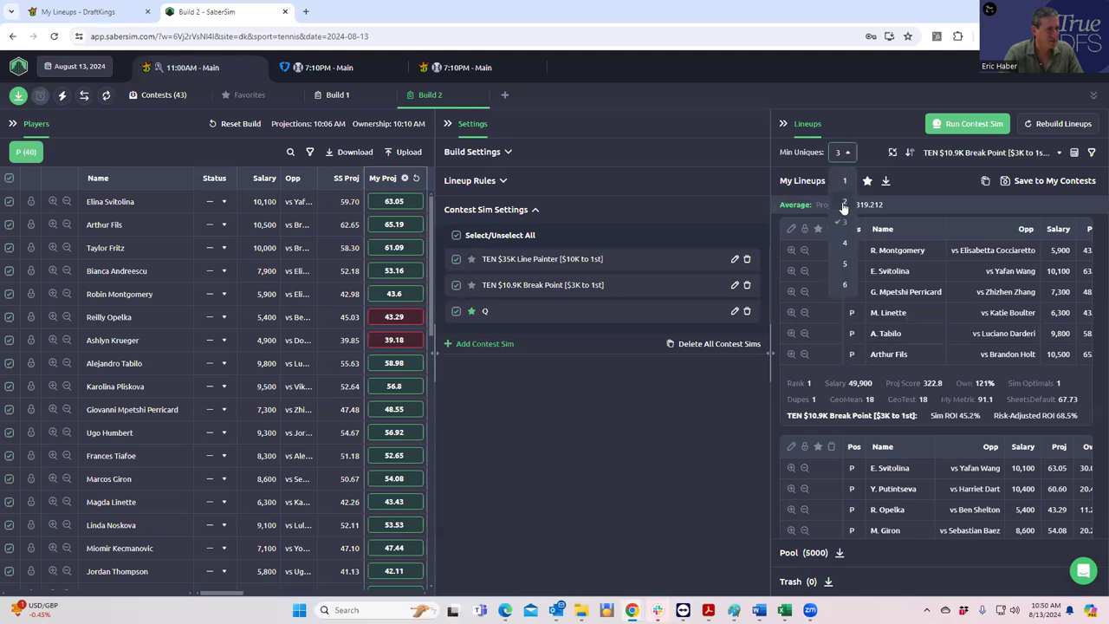
{"action": "left_click", "coordinate": [845, 200]}
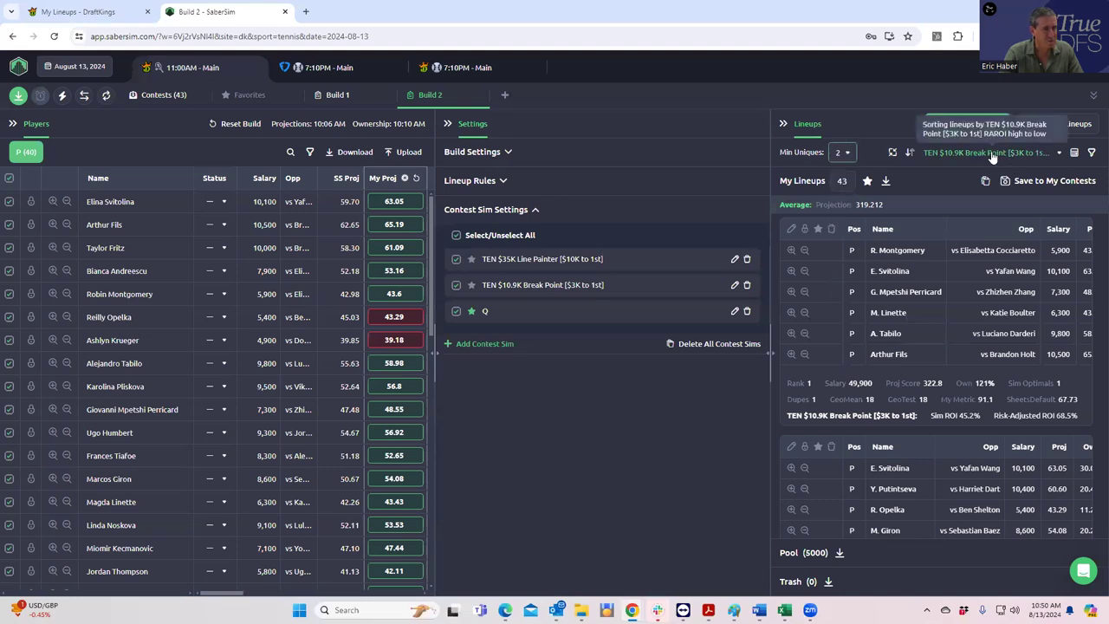
{"action": "left_click", "coordinate": [960, 160]}
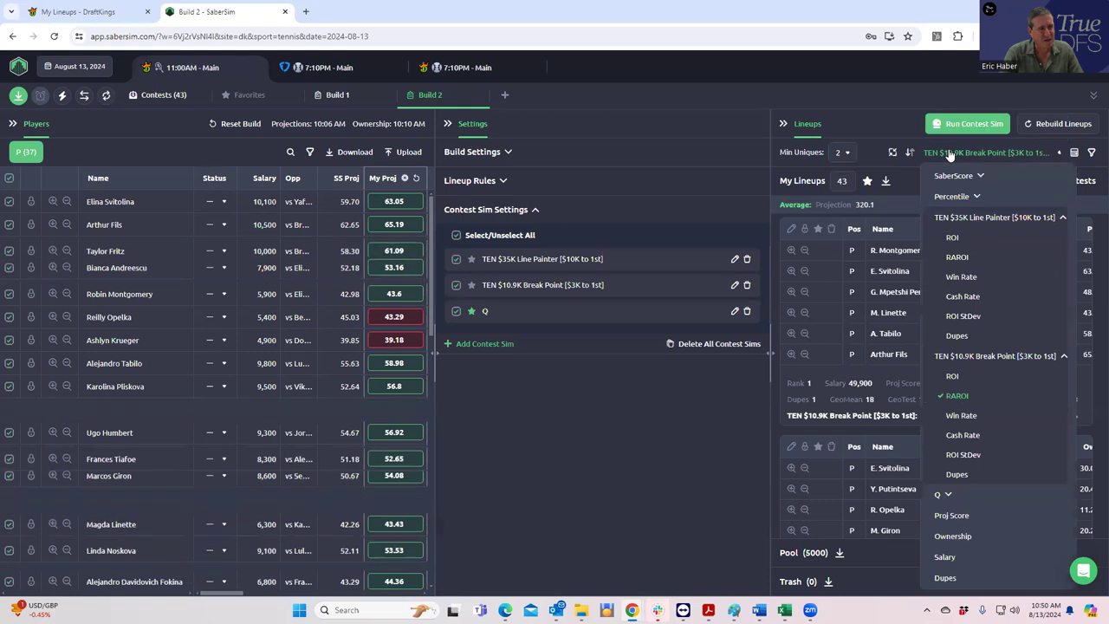
{"action": "left_click", "coordinate": [995, 160]}
{"action": "left_click", "coordinate": [996, 159]}
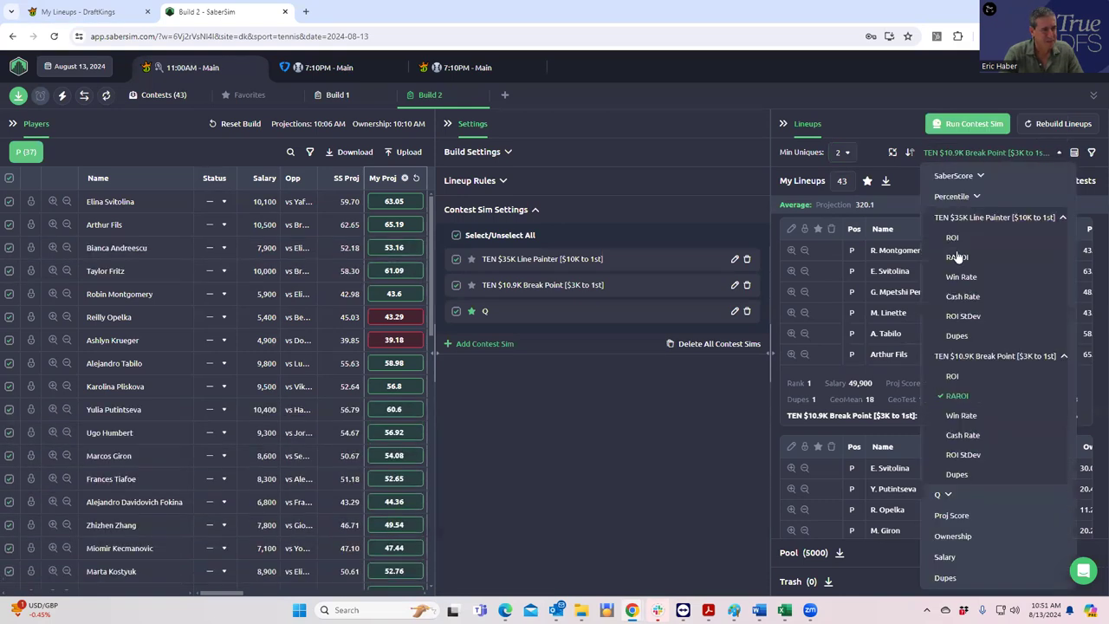
{"action": "left_click", "coordinate": [948, 496]}
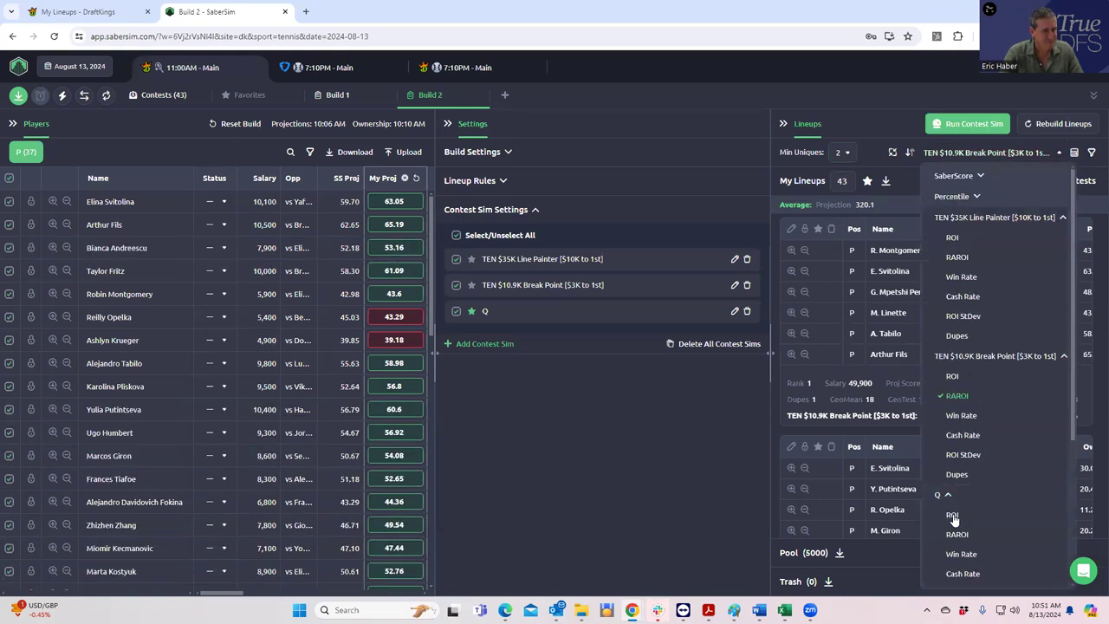
{"action": "left_click", "coordinate": [956, 534]}
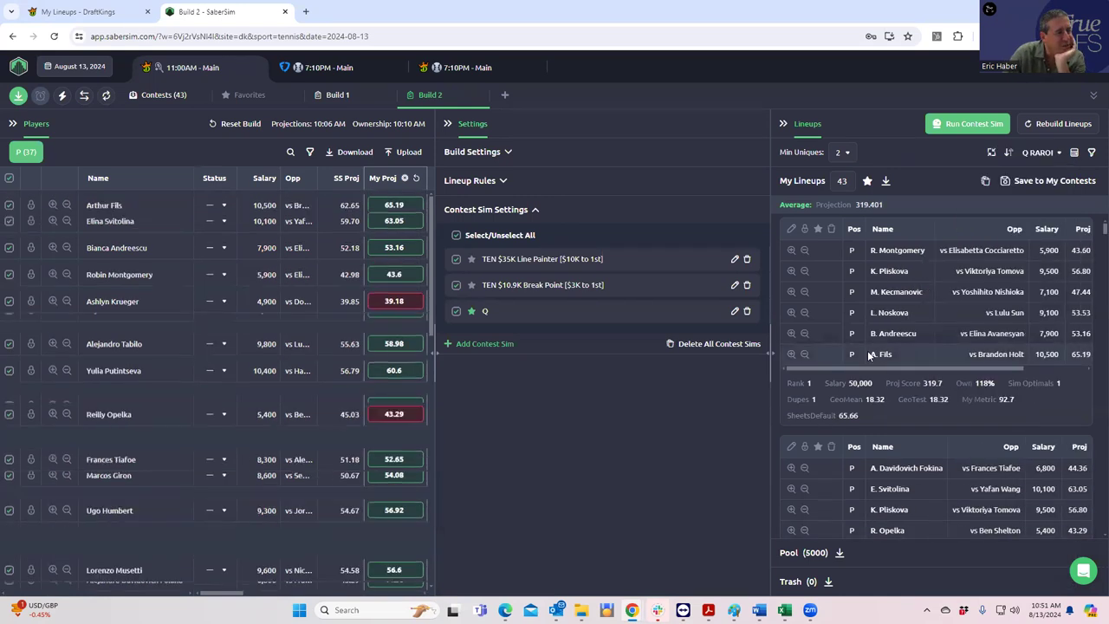
Step: Save lineups only to the two TEN $300K King of the Baseline Qualifier satellites, #85 and #86
{"action": "left_click", "coordinate": [1007, 184]}
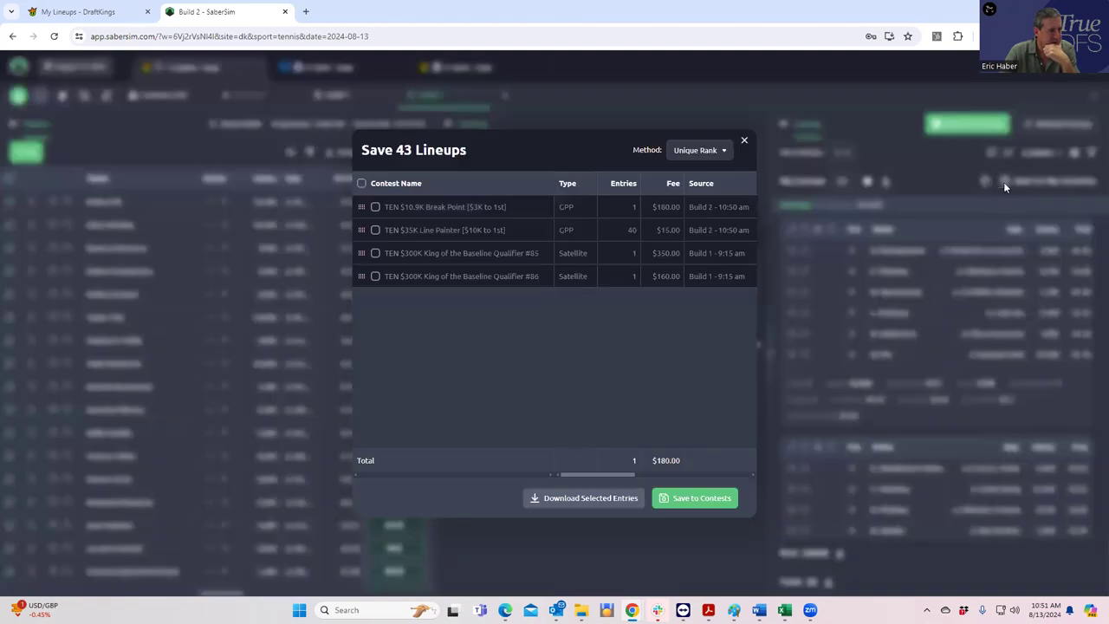
{"action": "left_click", "coordinate": [376, 207]}
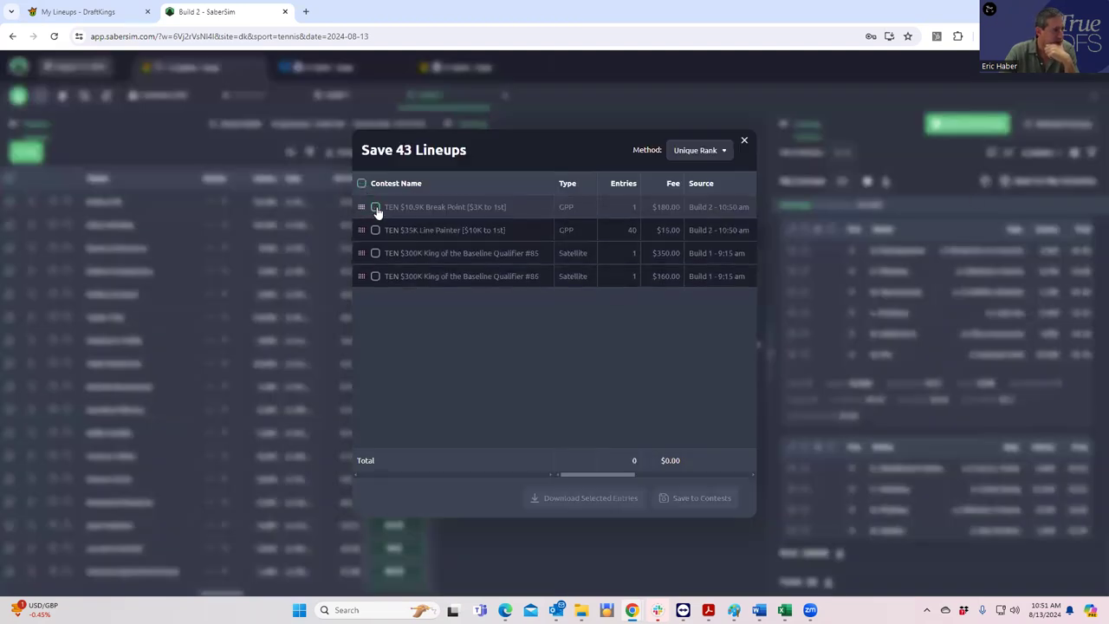
{"action": "left_click", "coordinate": [375, 253]}
{"action": "left_click", "coordinate": [375, 277]}
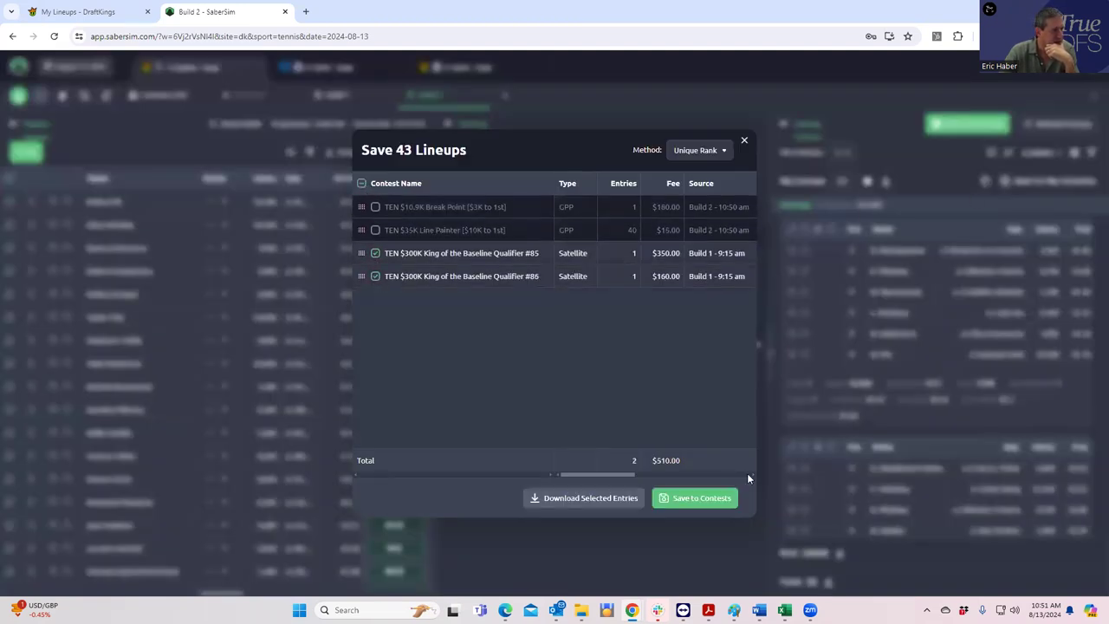
{"action": "left_click", "coordinate": [706, 500]}
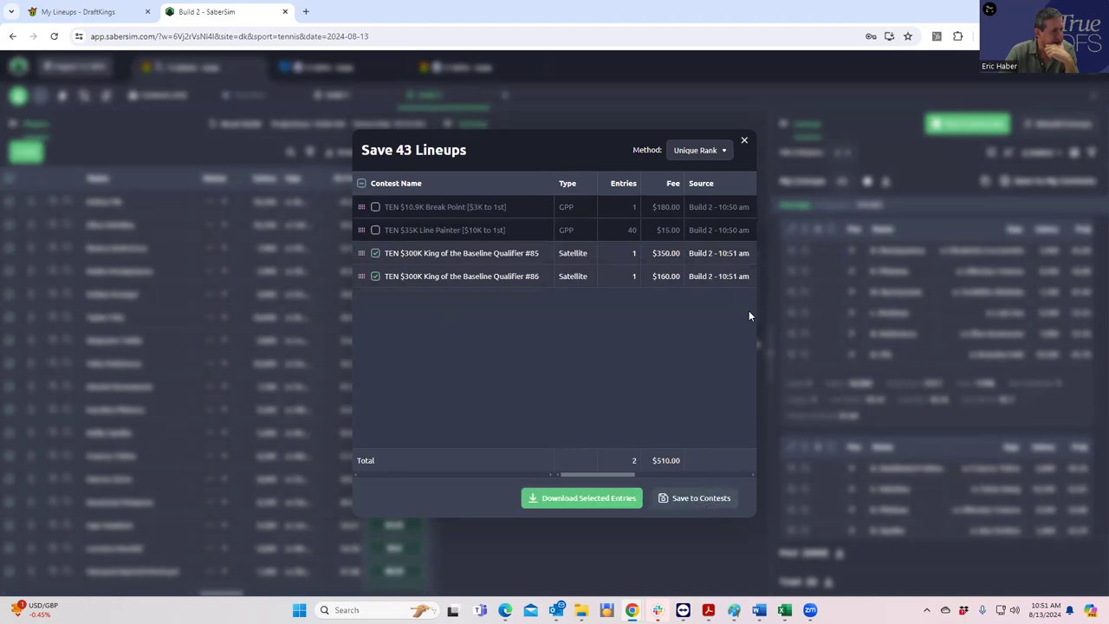
{"action": "left_click", "coordinate": [743, 140]}
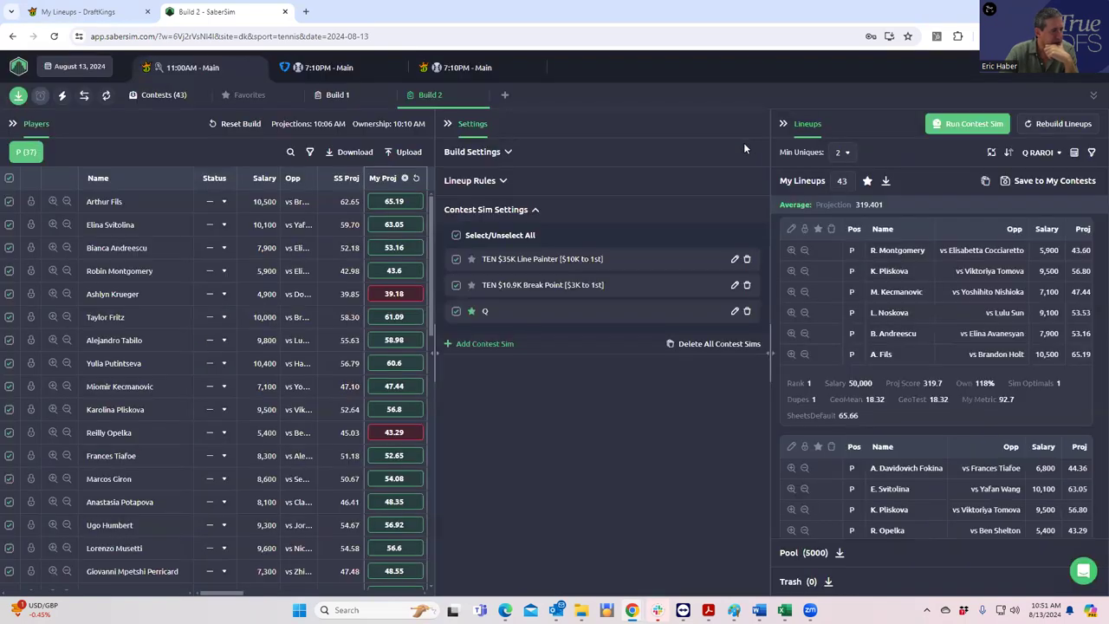
Step: Download the saved entries and upload entries_dk_tennis_2024-08-13_1100am_main from Downloads to DraftKings' entry editing page
{"action": "left_click", "coordinate": [18, 94]}
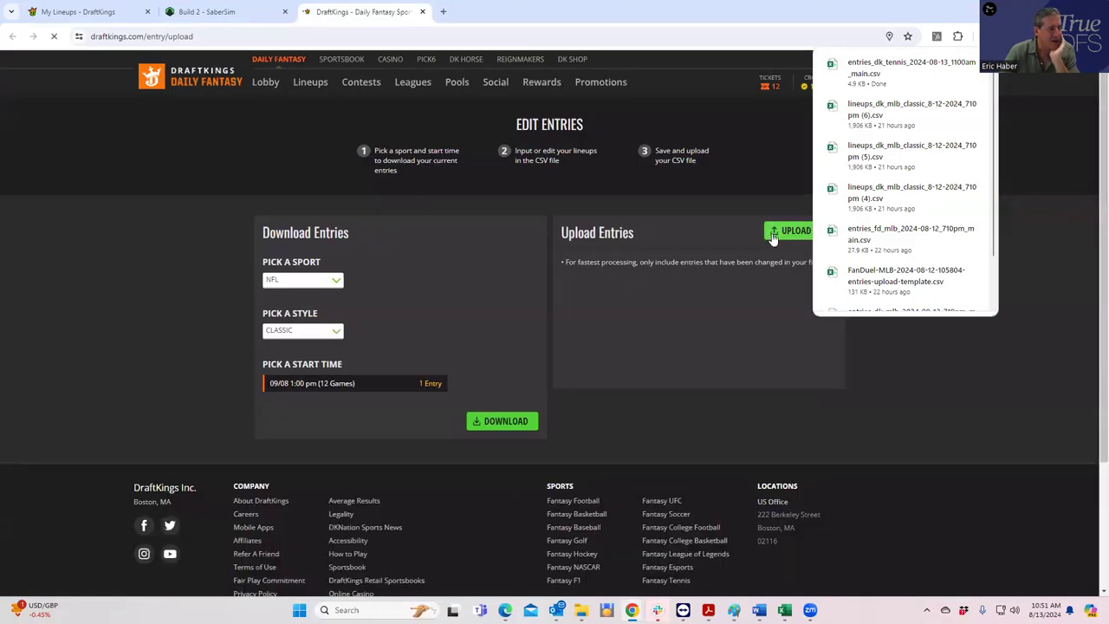
{"action": "left_click", "coordinate": [773, 234]}
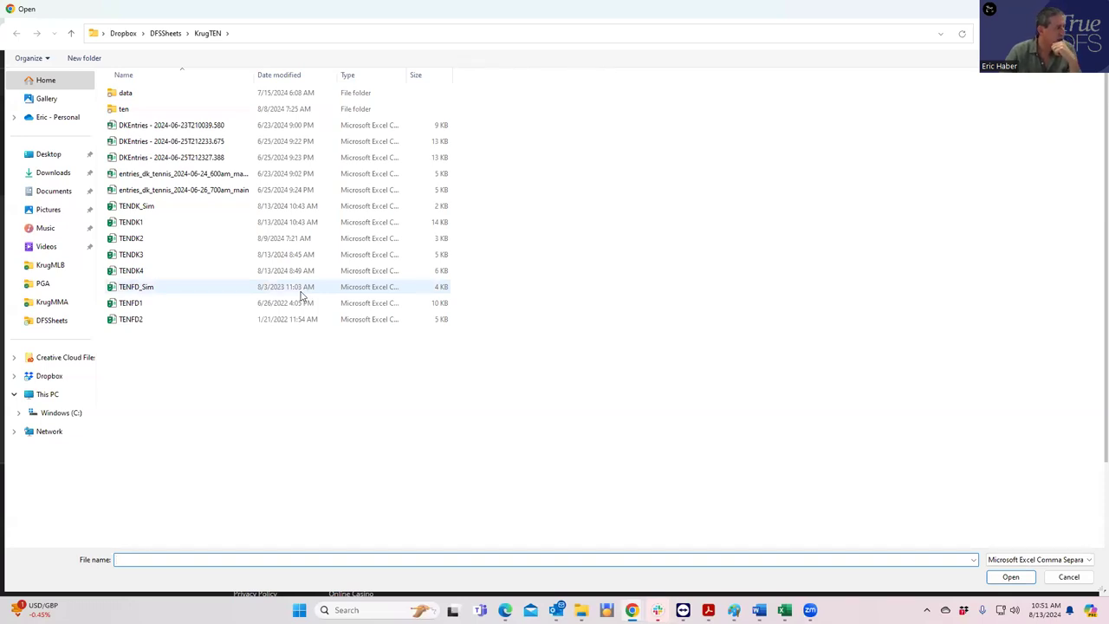
{"action": "left_click", "coordinate": [53, 173]}
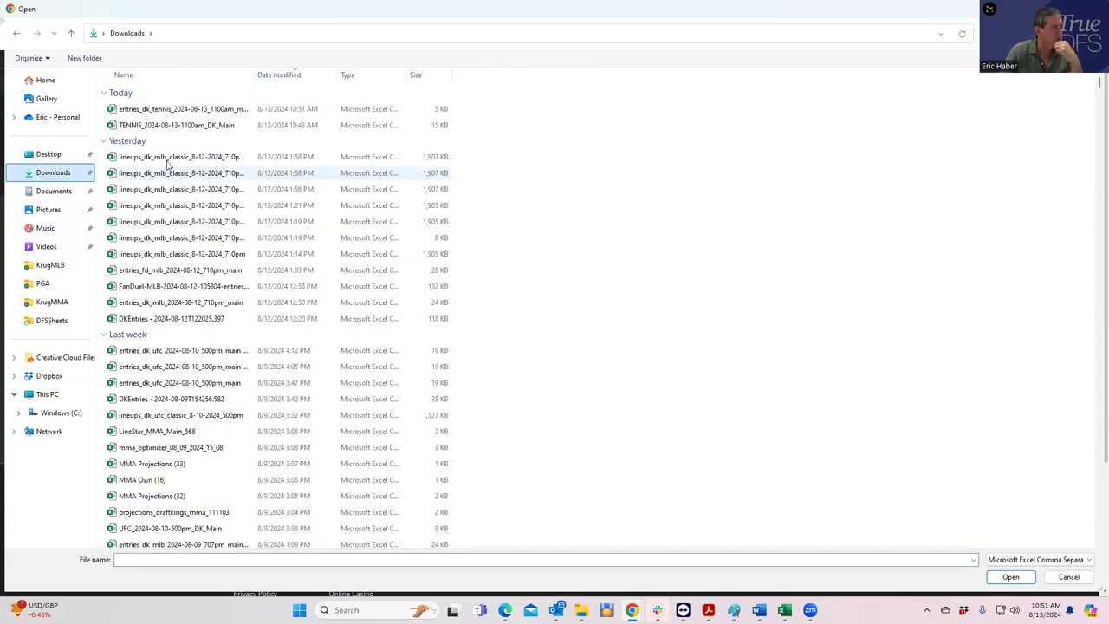
{"action": "left_click", "coordinate": [197, 110]}
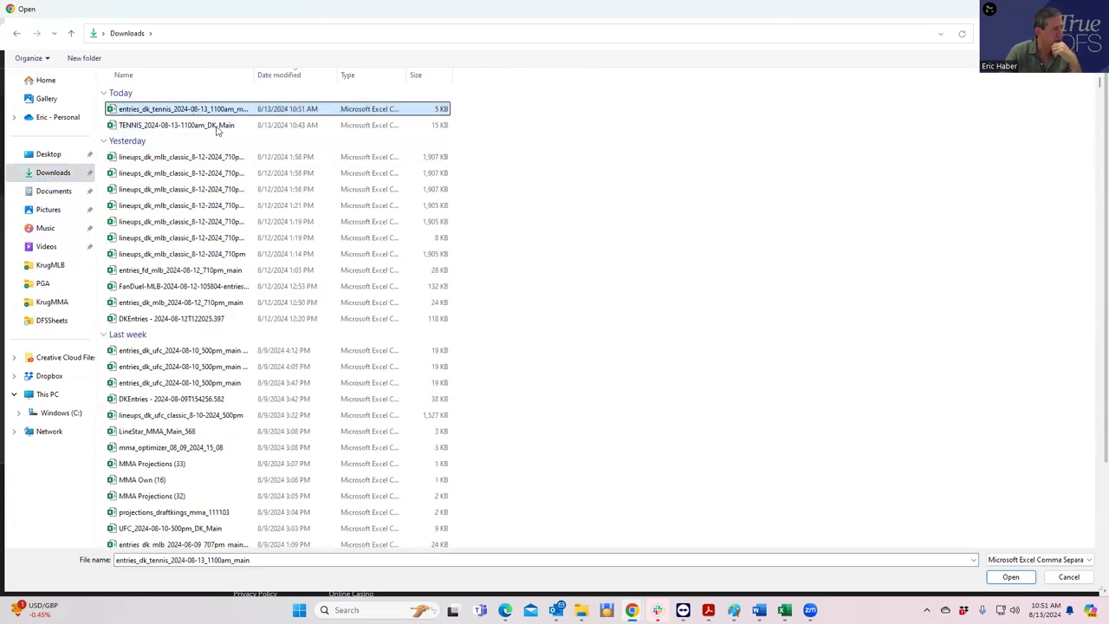
{"action": "left_click", "coordinate": [1011, 576]}
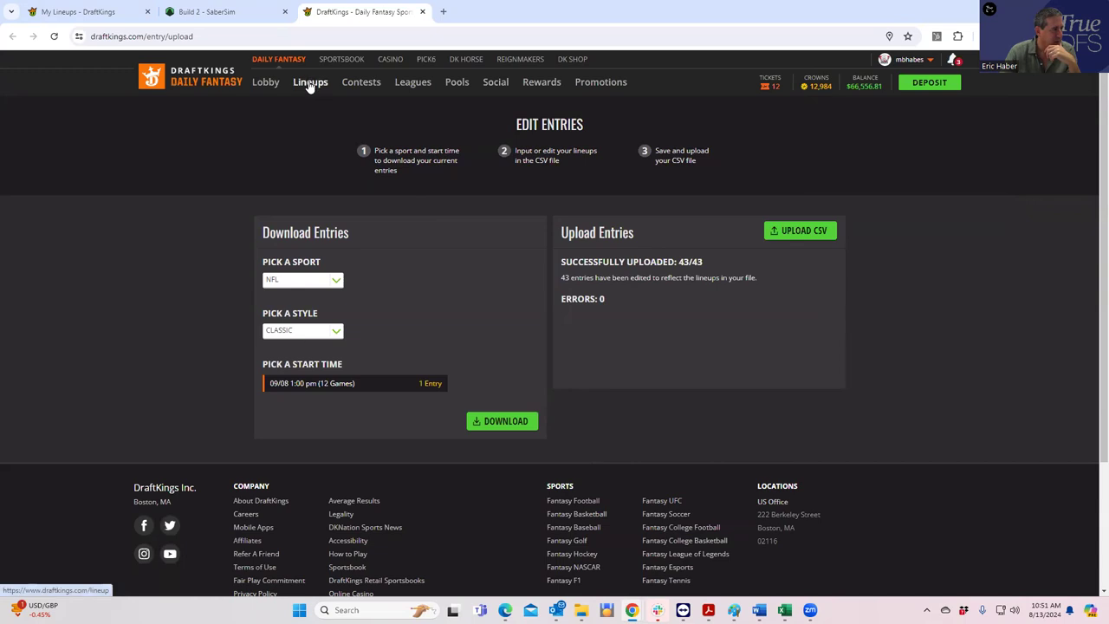
Step: Back in SaberSim, rank the lineups by RAROI for the TEN $35K Line Painter contest with 3 minimum uniques
{"action": "left_click", "coordinate": [208, 11]}
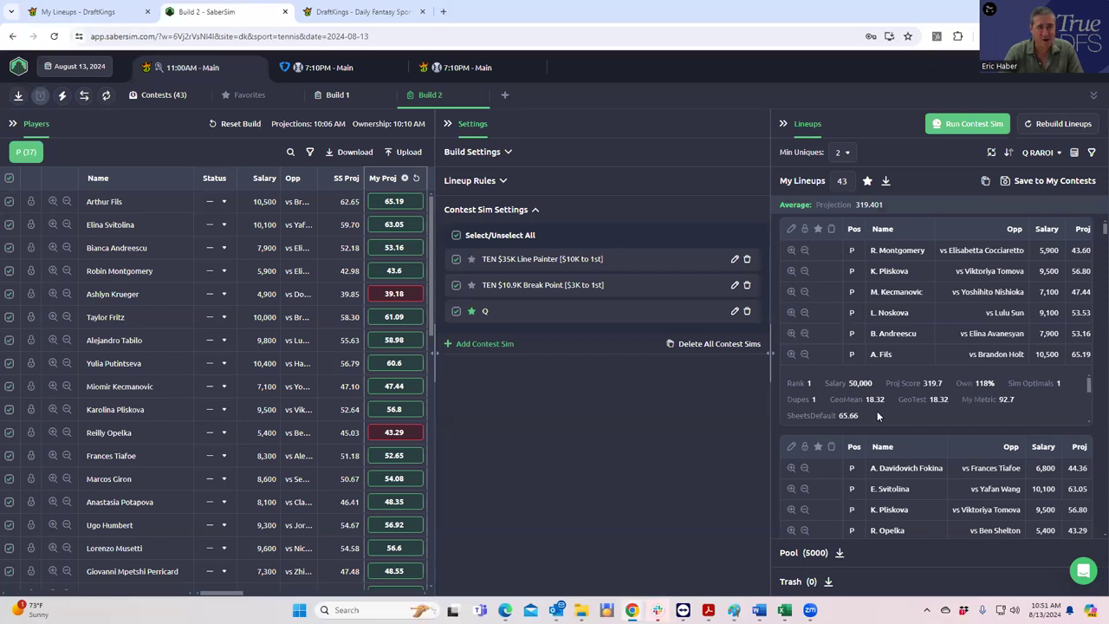
{"action": "left_click", "coordinate": [1040, 152]}
{"action": "left_click", "coordinate": [953, 256]}
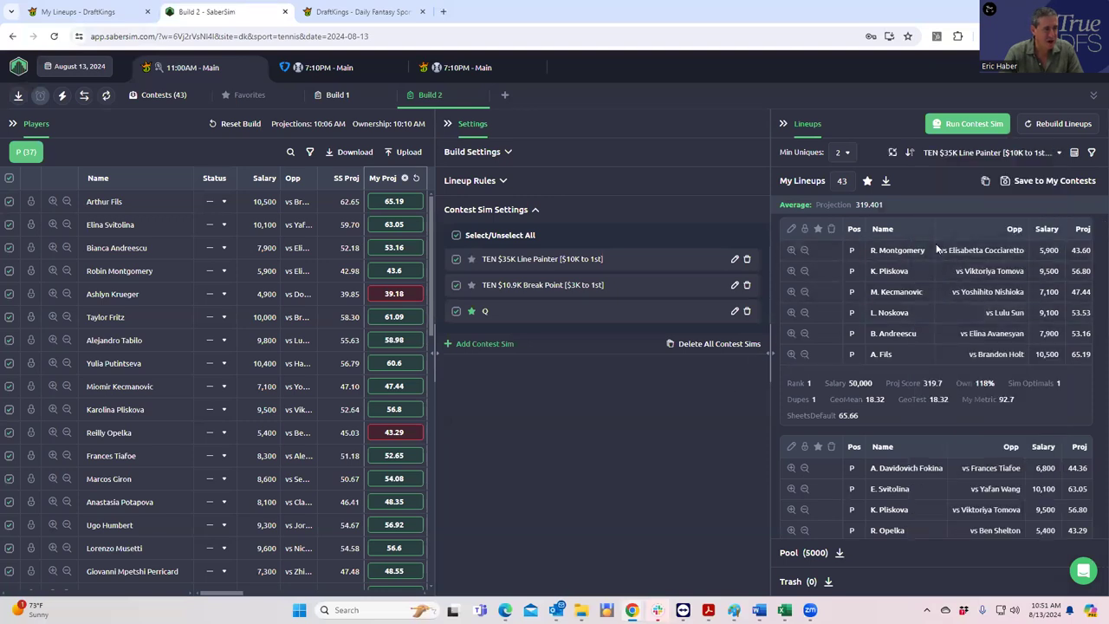
{"action": "left_click", "coordinate": [841, 153]}
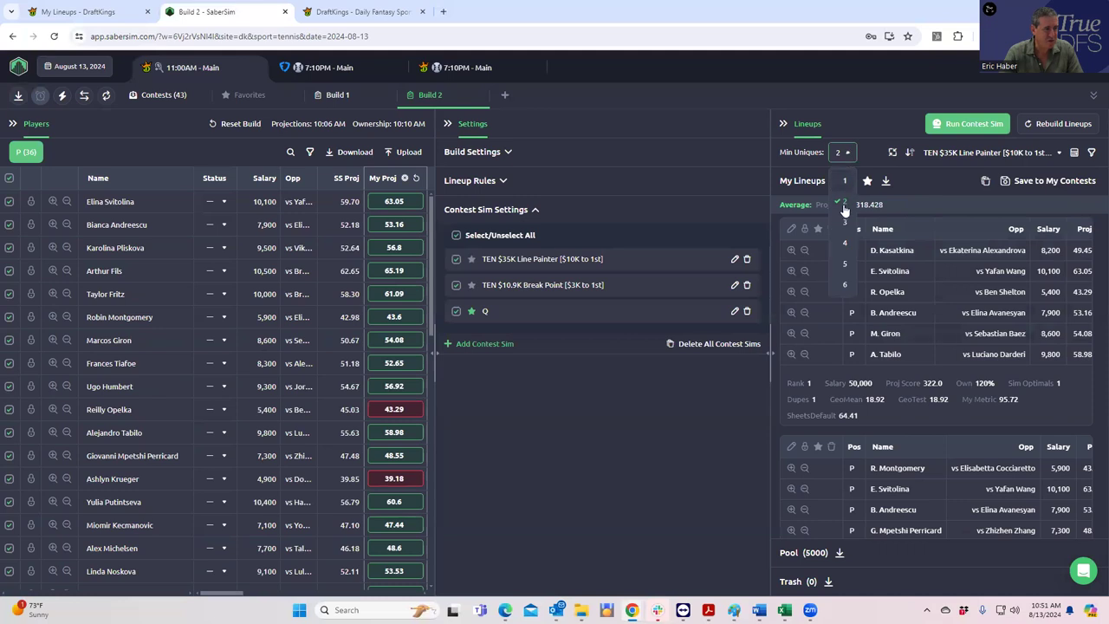
{"action": "left_click", "coordinate": [845, 222]}
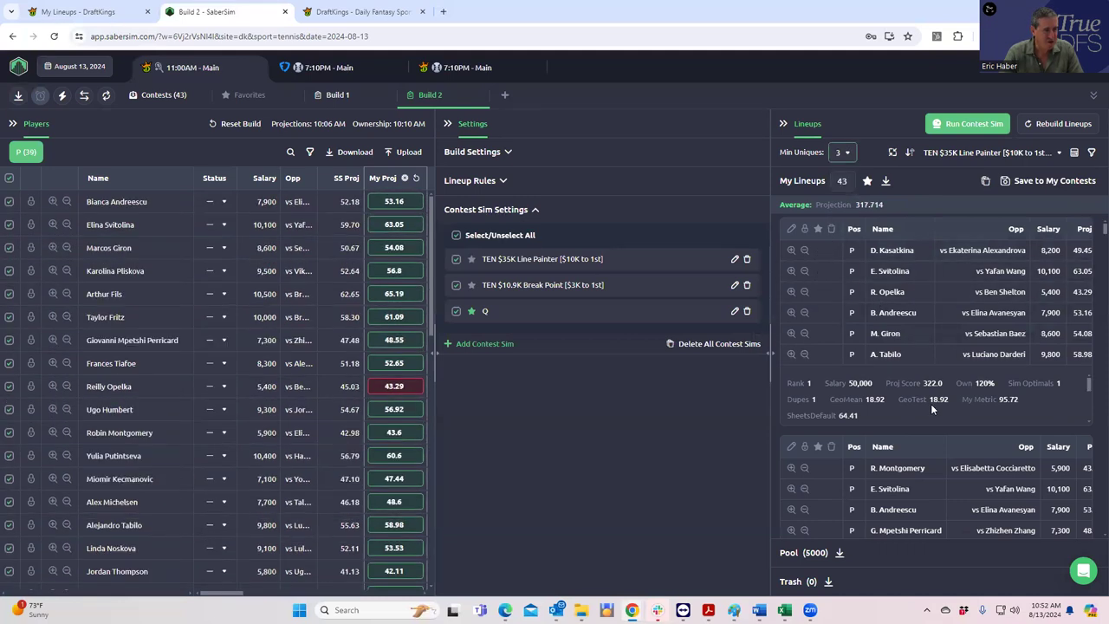
Step: Open the TEN $35K Line Painter contest sim's settings for its contest size, and open the GeoMean workbook from Dropbox
{"action": "left_click", "coordinate": [736, 263]}
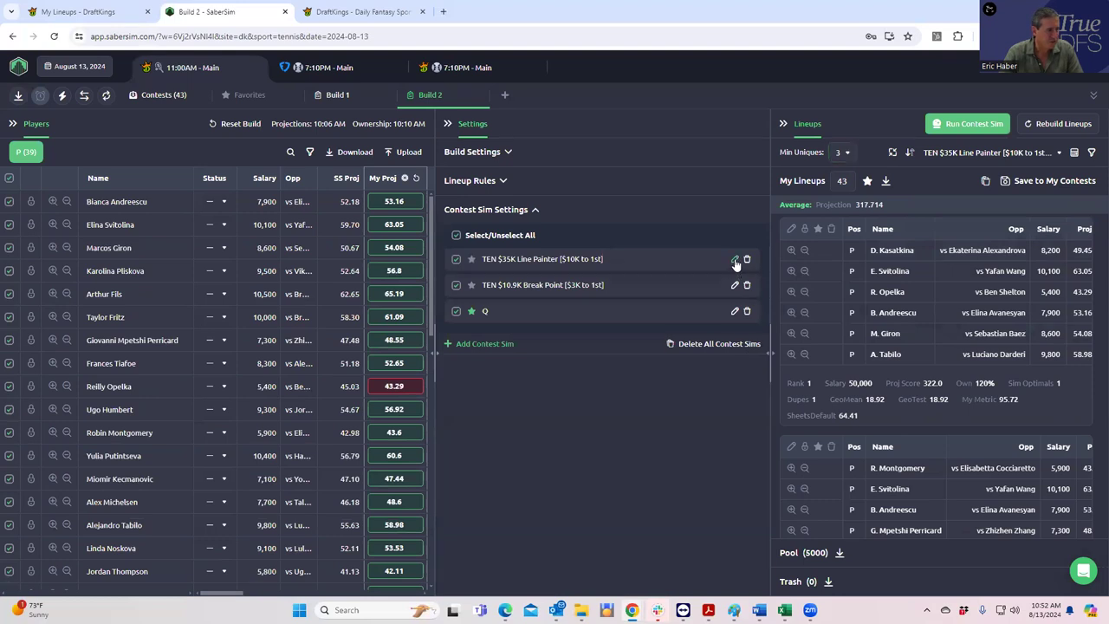
{"action": "left_click", "coordinate": [736, 262]}
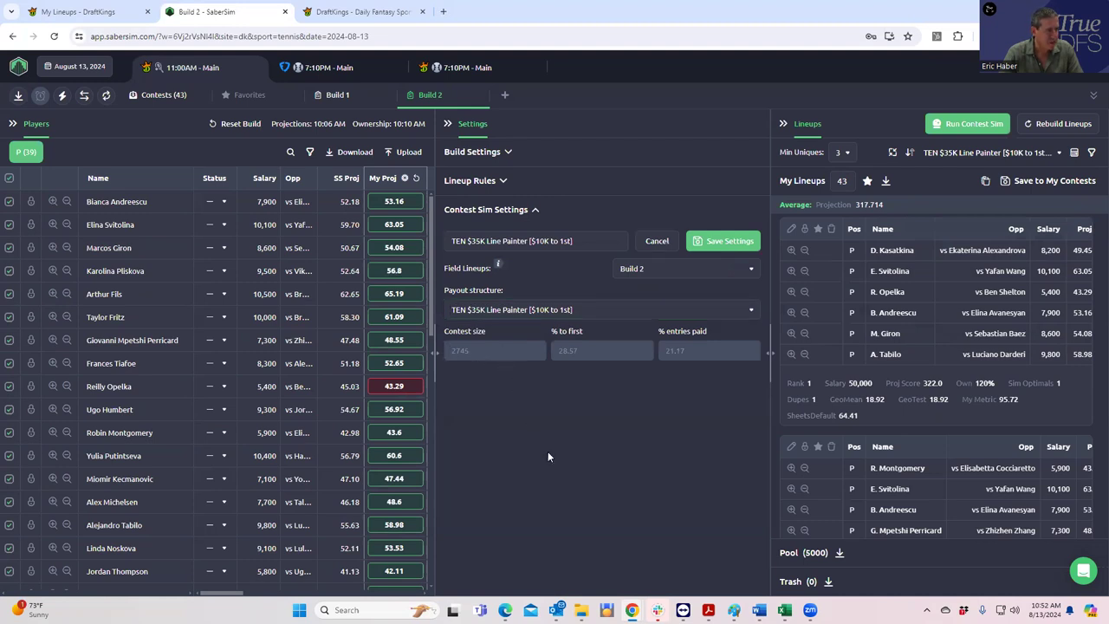
{"action": "left_click", "coordinate": [962, 609]}
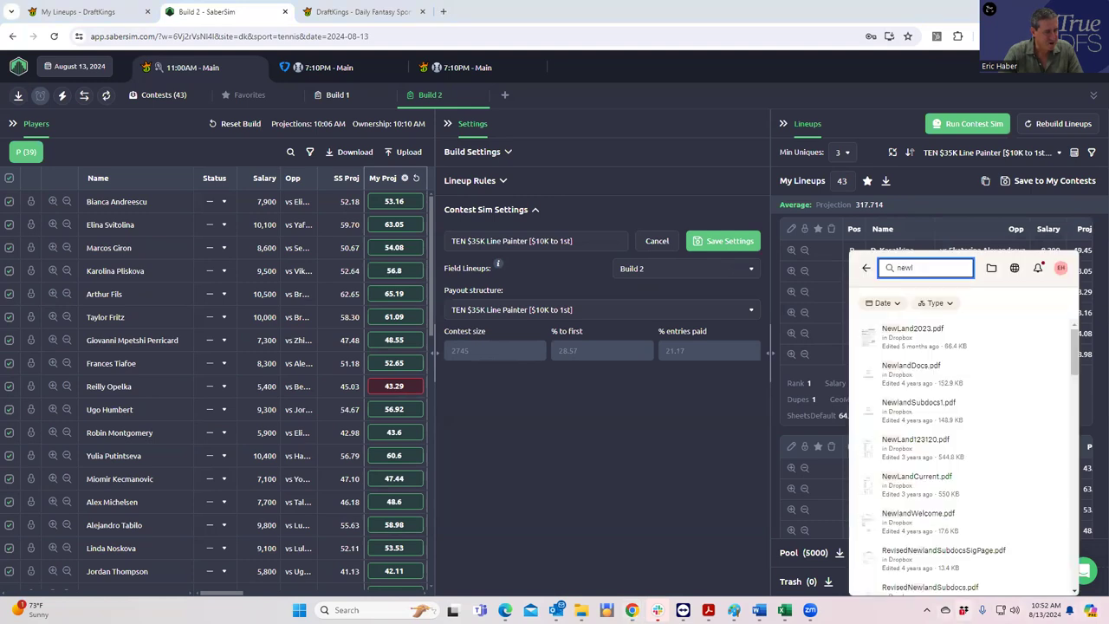
{"action": "type", "text": "ged"}
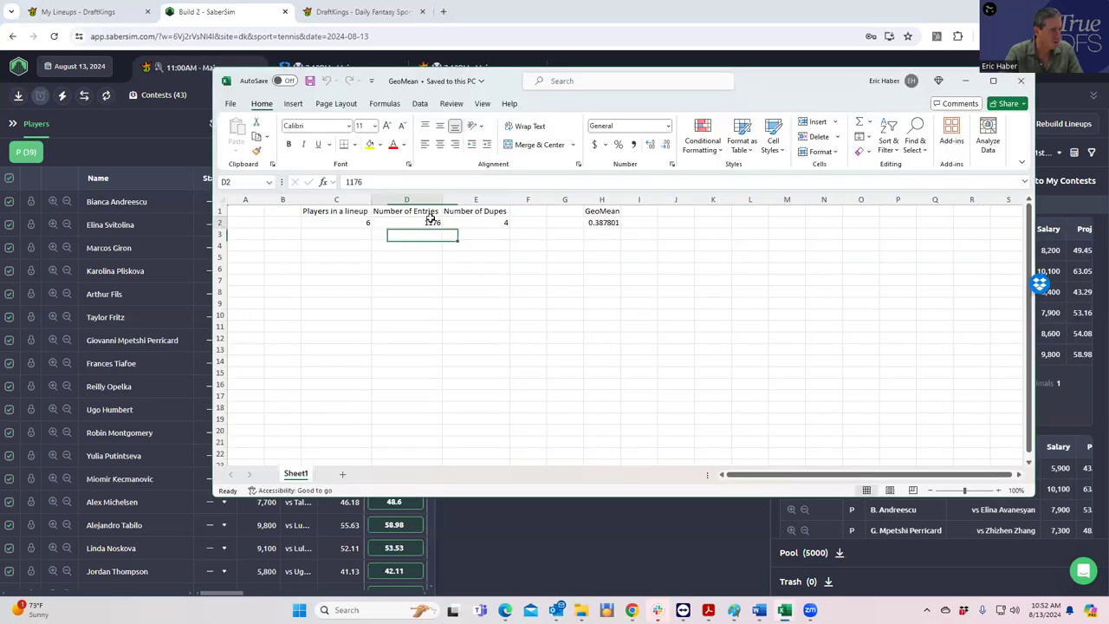
Step: Set the Number of Entries to 2745 in the GeoMean workbook
{"action": "key", "text": "Up"}
{"action": "type", "text": "2745"}
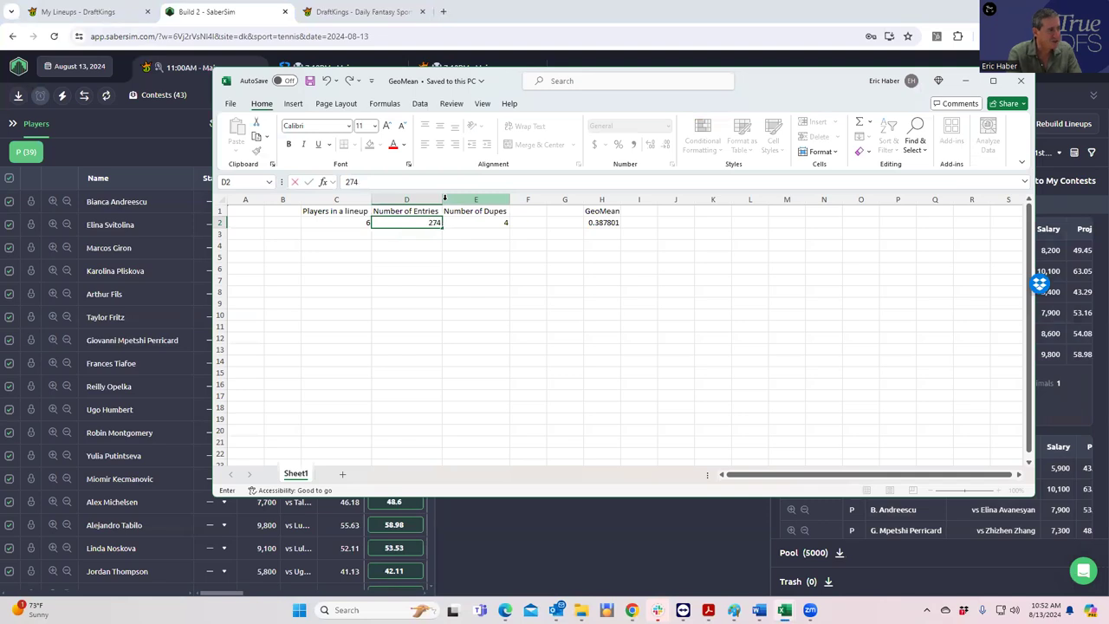
{"action": "left_click", "coordinate": [417, 268]}
{"action": "left_click", "coordinate": [352, 223]}
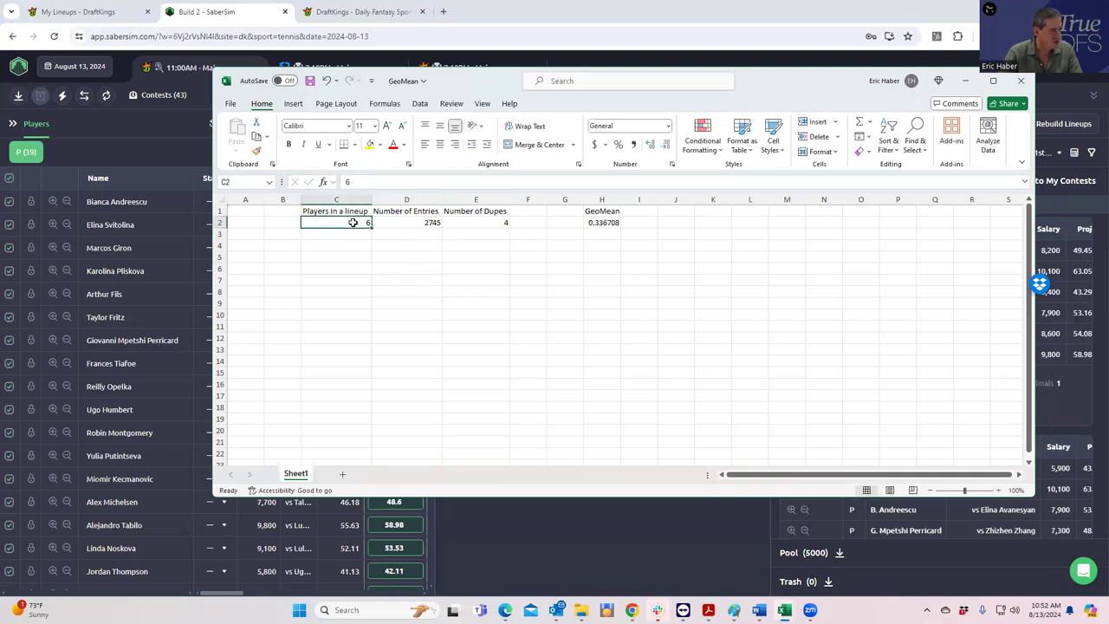
Step: Try 1 and 0.1 as the Number of Dupes to compare the calculated GeoMean
{"action": "left_click", "coordinate": [500, 222]}
{"action": "type", "text": "1"}
{"action": "left_click", "coordinate": [495, 252]}
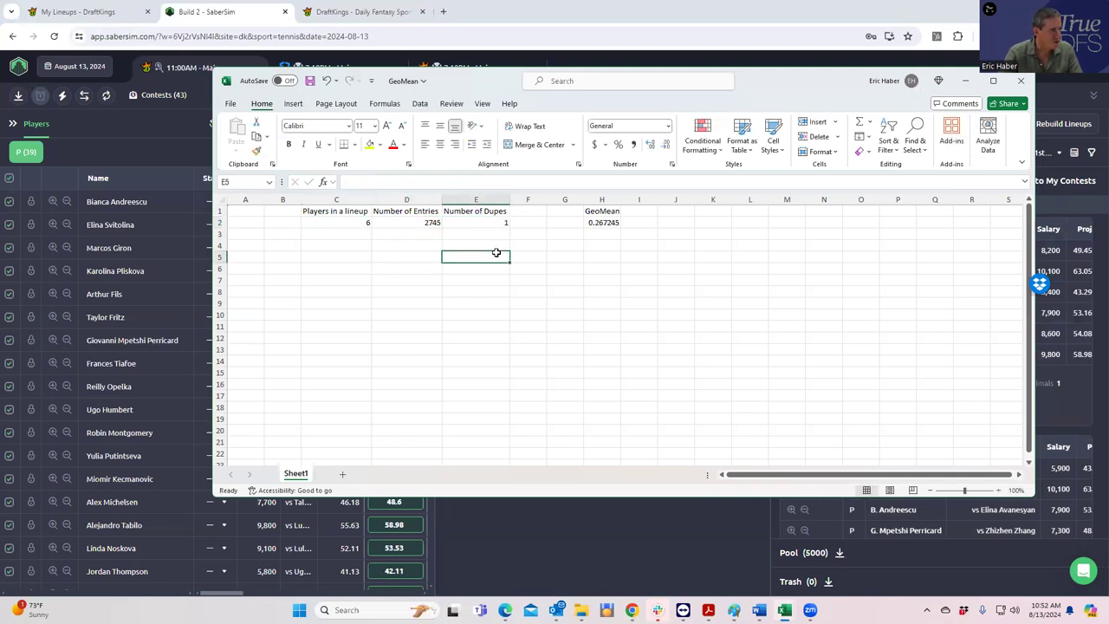
{"action": "left_click", "coordinate": [497, 223]}
{"action": "type", "text": ".1"}
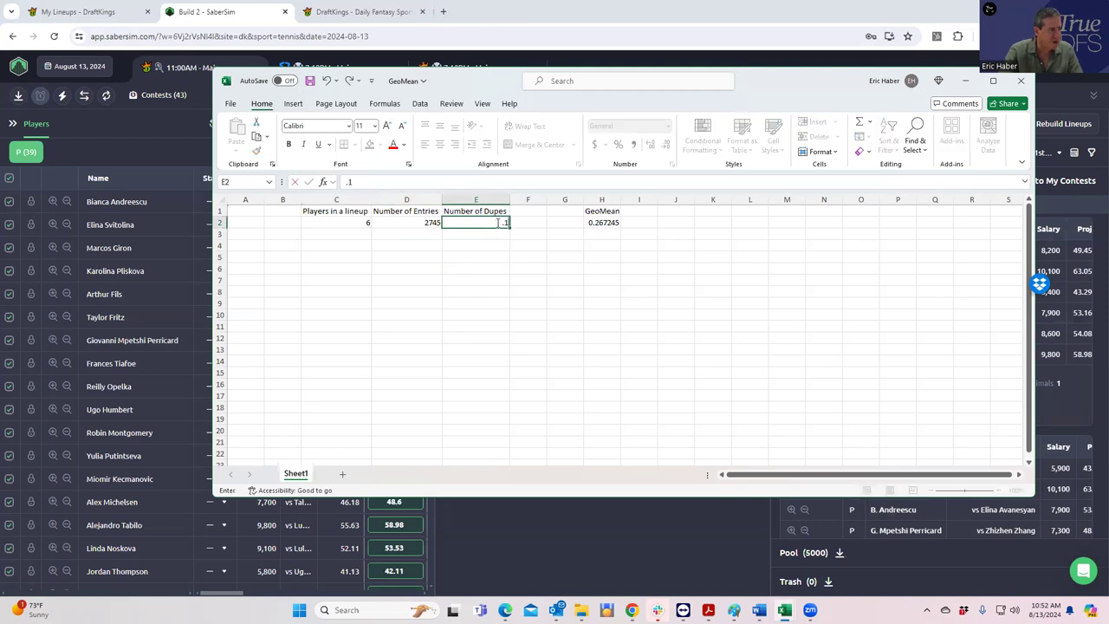
{"action": "left_click", "coordinate": [495, 267]}
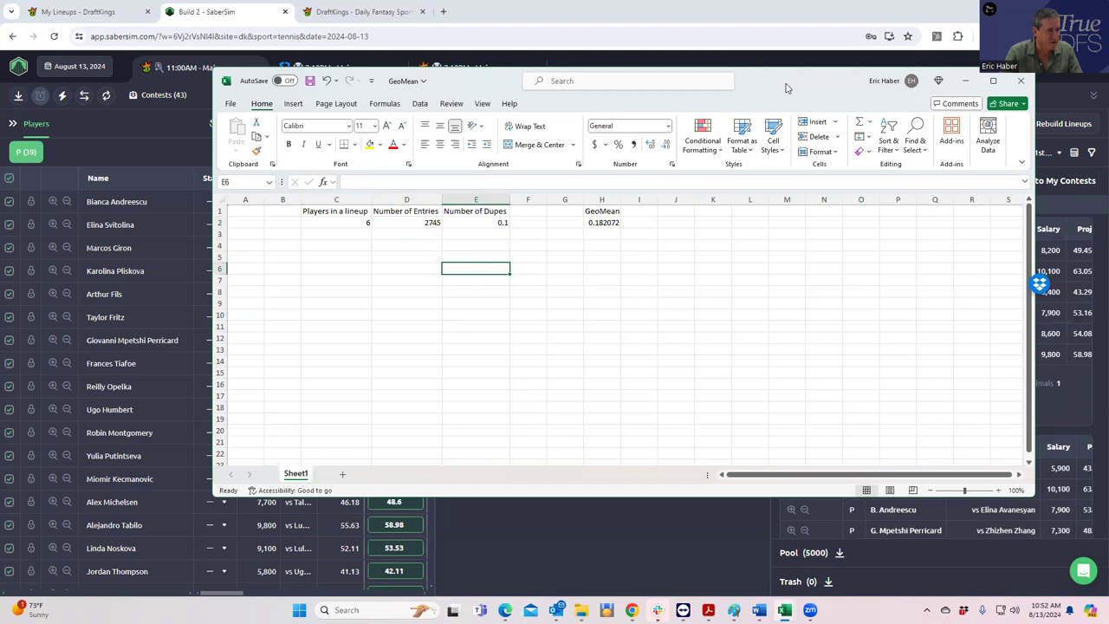
Step: Try 1 and 0.5 as the Number of Dupes, inspecting the GeoMean formula in H2
{"action": "left_click", "coordinate": [534, 232]}
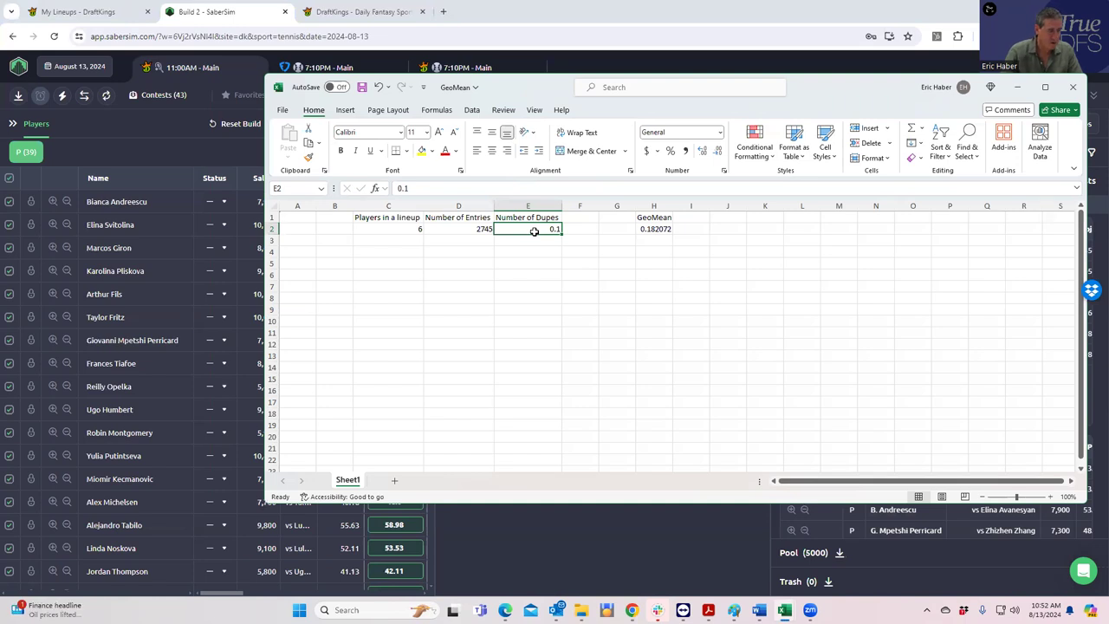
{"action": "type", "text": "1"}
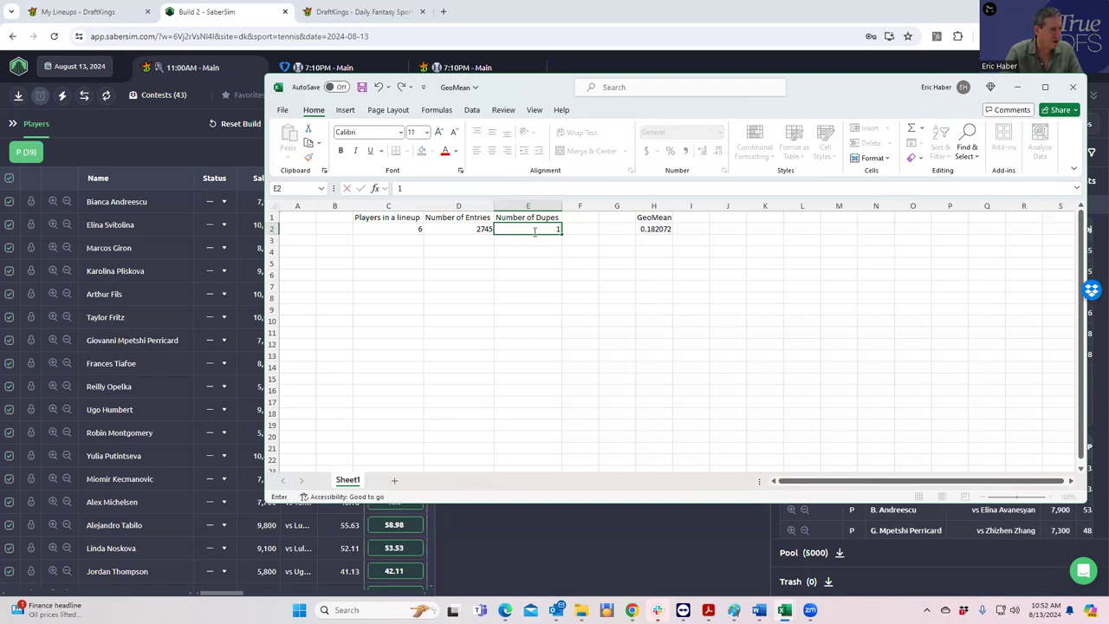
{"action": "left_click", "coordinate": [531, 262]}
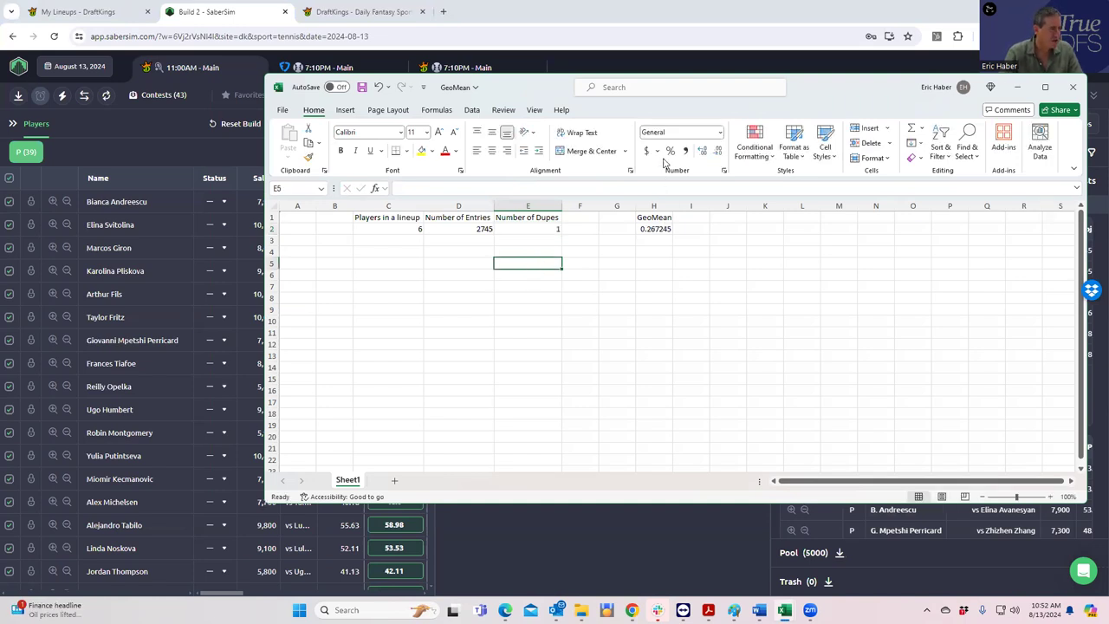
{"action": "left_click", "coordinate": [639, 231]}
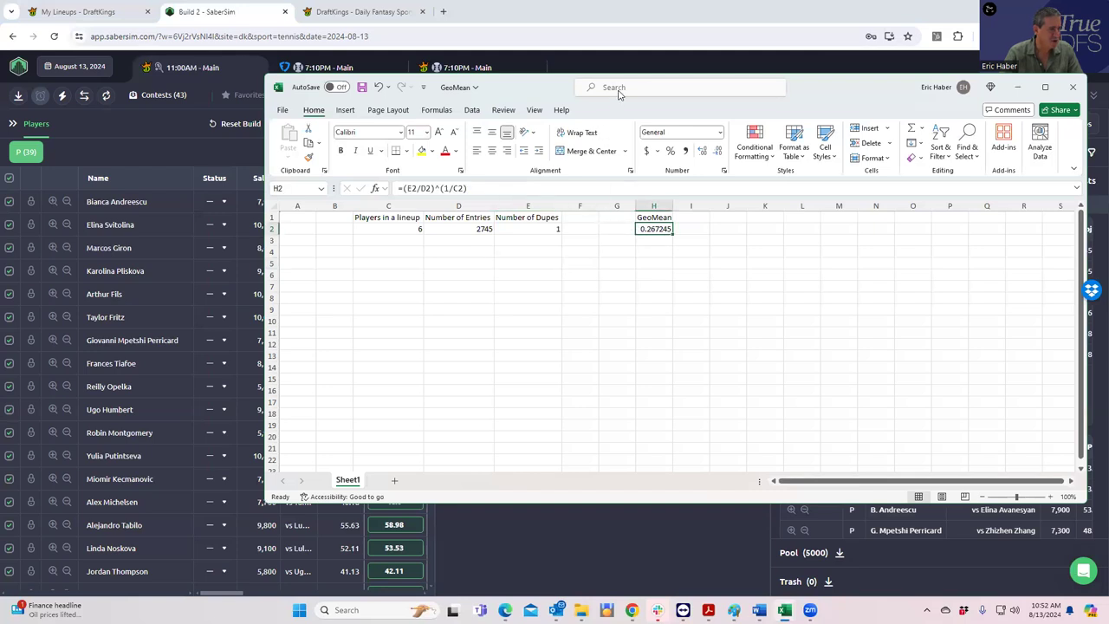
{"action": "left_click", "coordinate": [550, 227]}
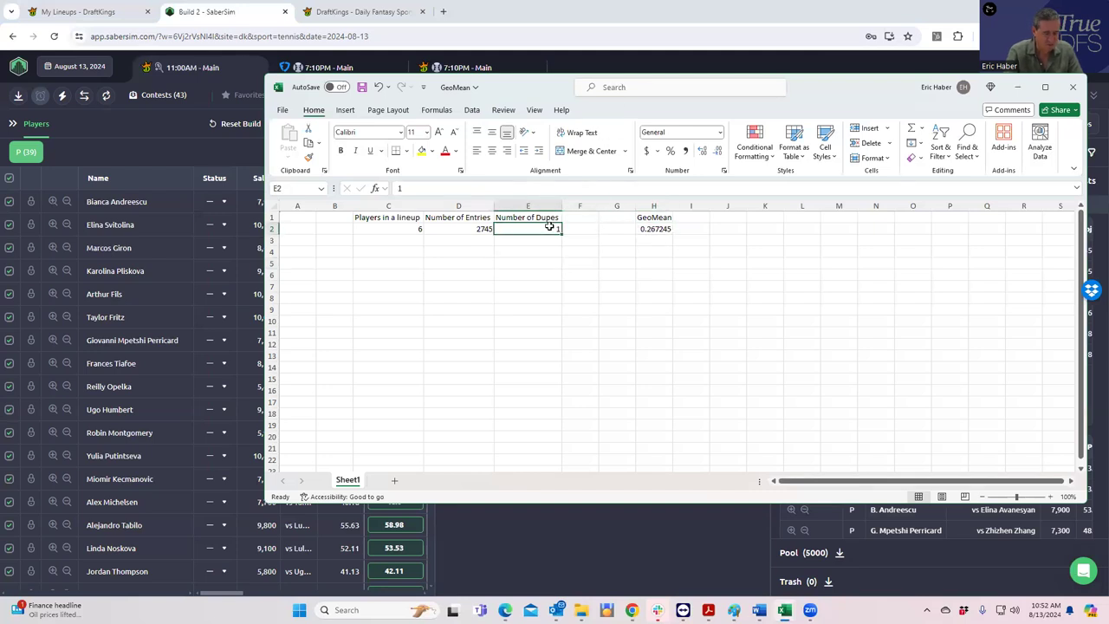
{"action": "type", "text": ".5"}
{"action": "left_click", "coordinate": [608, 285]}
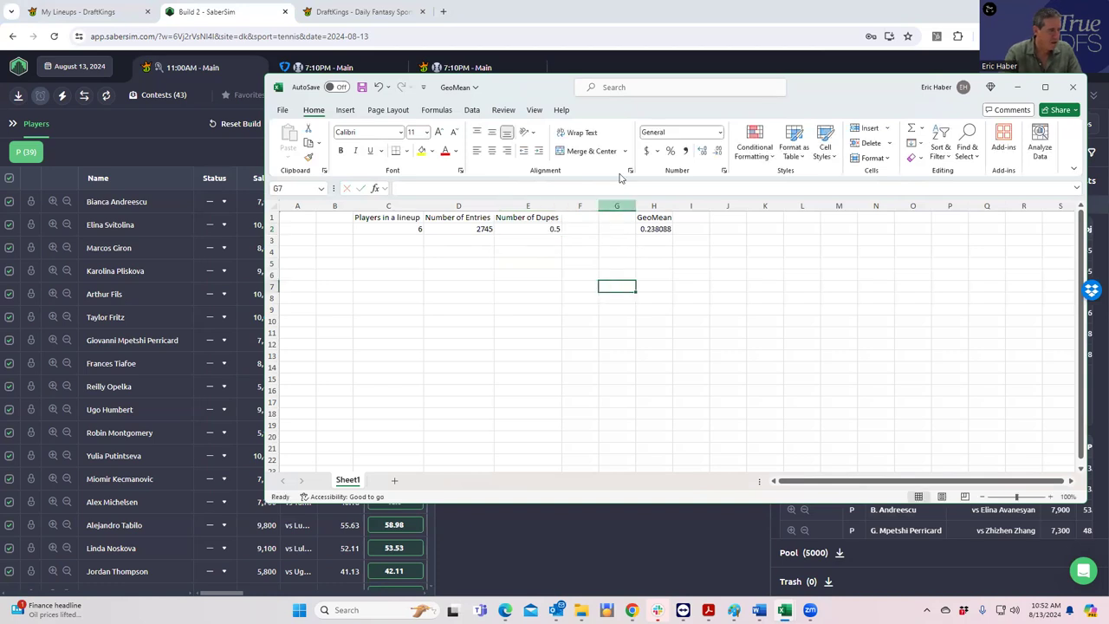
Step: Switch back to SaberSim and review the GeoMean values of the top-ranked lineups
{"action": "key", "text": "alt+Tab"}
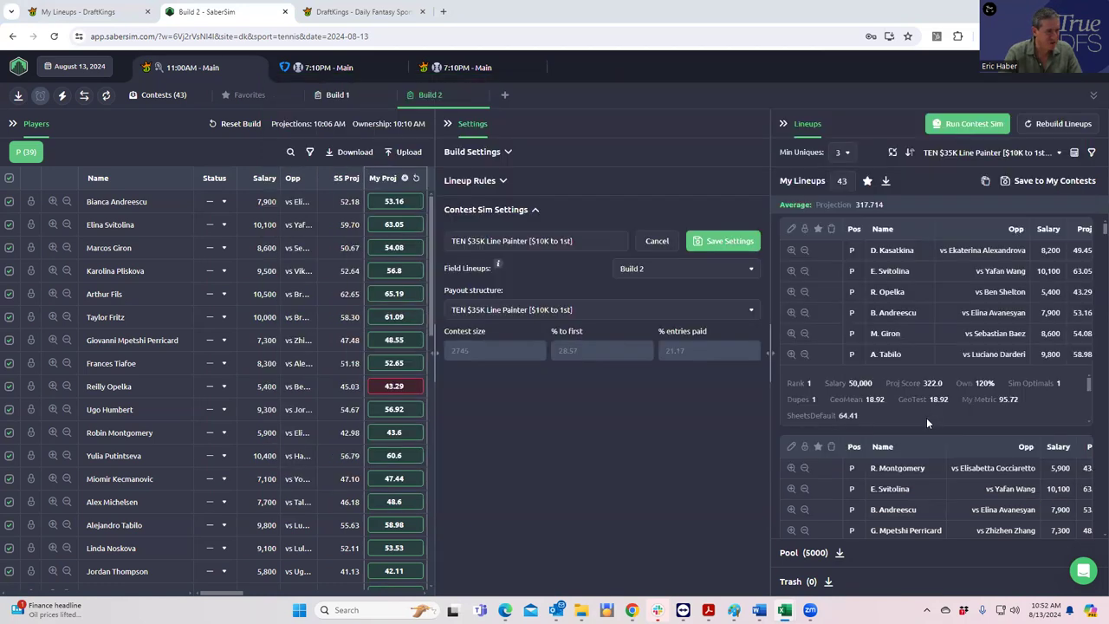
{"action": "scroll", "coordinate": [1091, 249], "scroll_direction": "down", "scroll_amount": 3}
{"action": "scroll", "coordinate": [1092, 249], "scroll_direction": "down", "scroll_amount": 8}
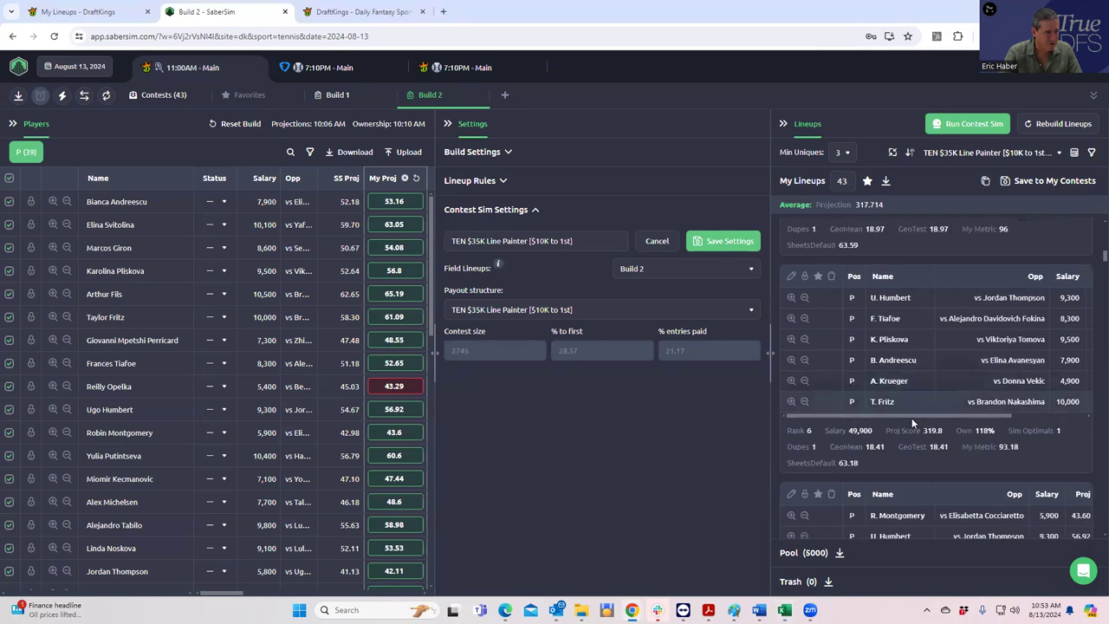
{"action": "scroll", "coordinate": [1093, 260], "scroll_direction": "down", "scroll_amount": 1}
{"action": "scroll", "coordinate": [936, 377], "scroll_direction": "down", "scroll_amount": 5}
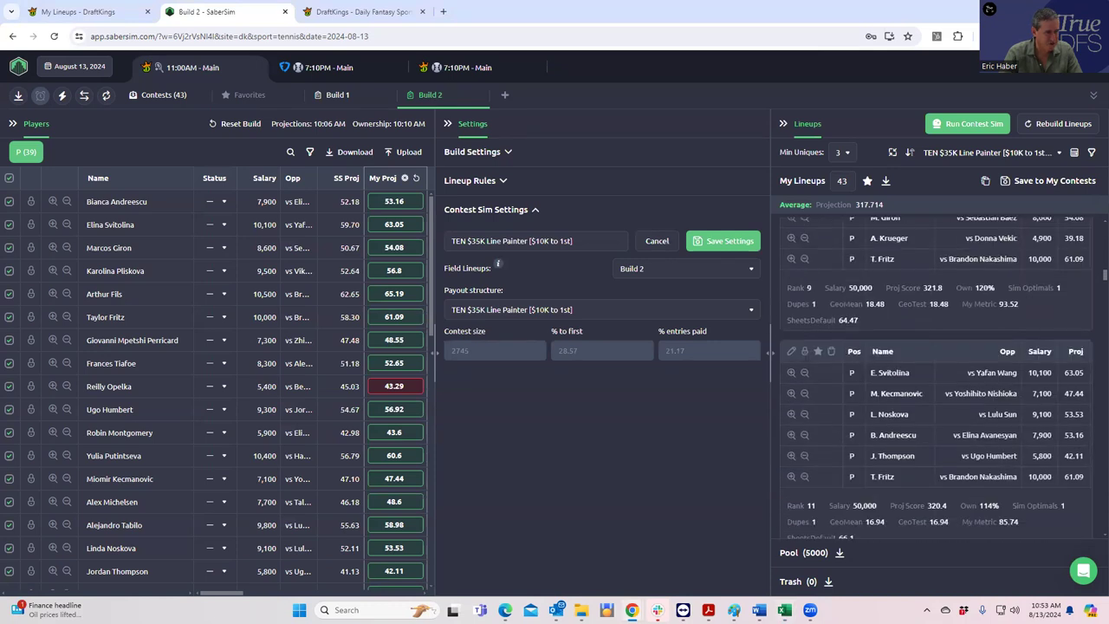
{"action": "scroll", "coordinate": [936, 377], "scroll_direction": "down", "scroll_amount": 5}
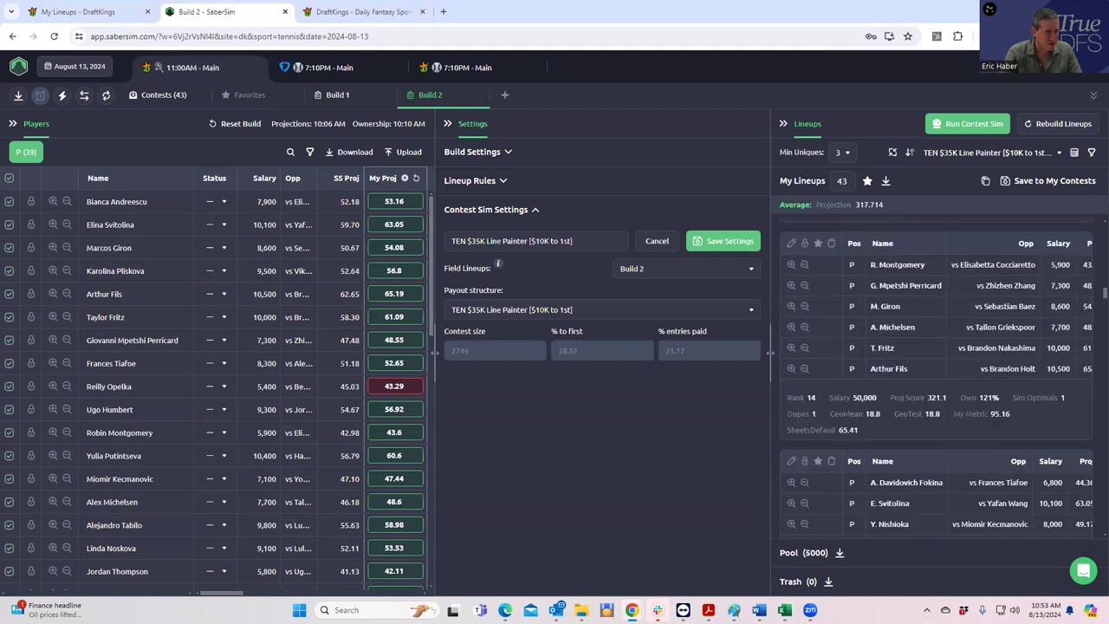
{"action": "scroll", "coordinate": [936, 377], "scroll_direction": "up", "scroll_amount": 20}
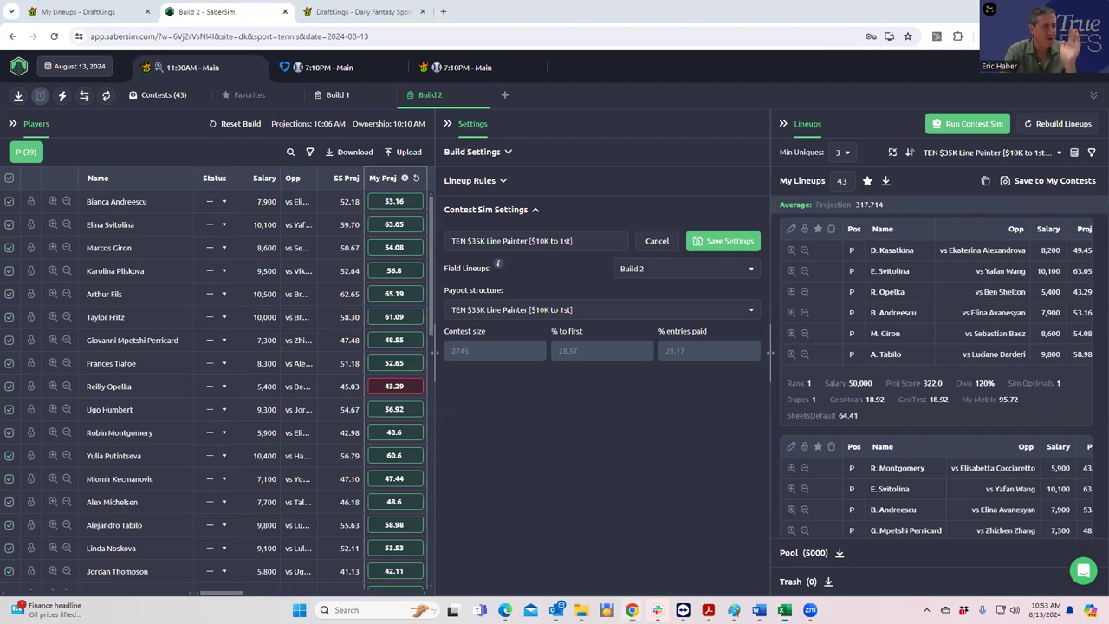
Step: Return to the GeoMean workbook in Excel, set the Number of Dupes to 0.1, inspect the GeoMean, and minimize the workbook
{"action": "key", "text": "alt+Tab"}
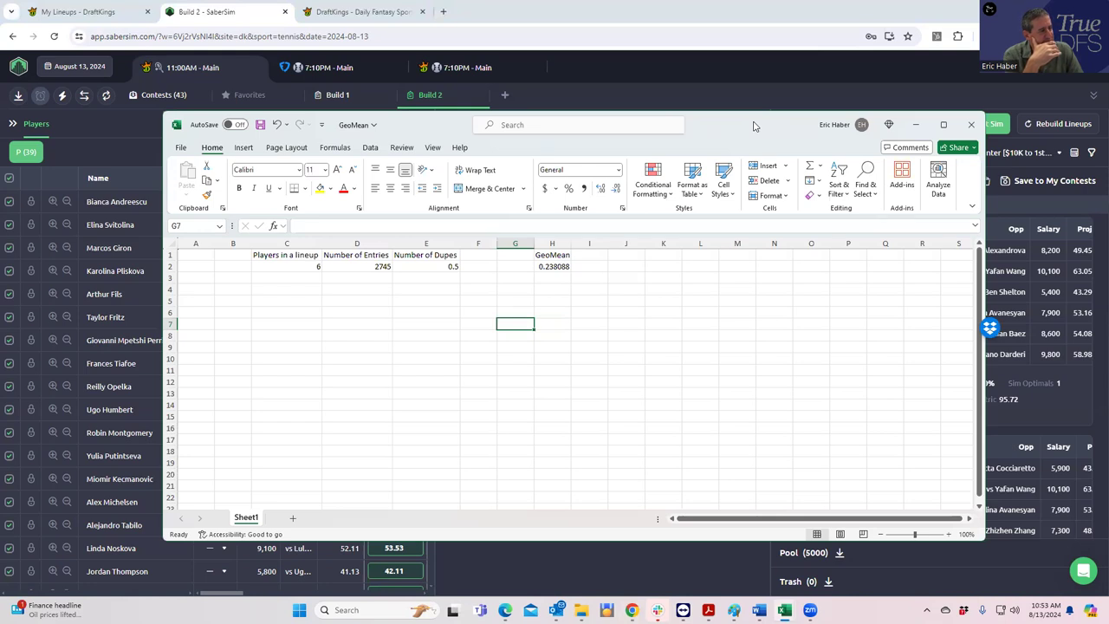
{"action": "left_click", "coordinate": [453, 265]}
{"action": "type", "text": ".1"}
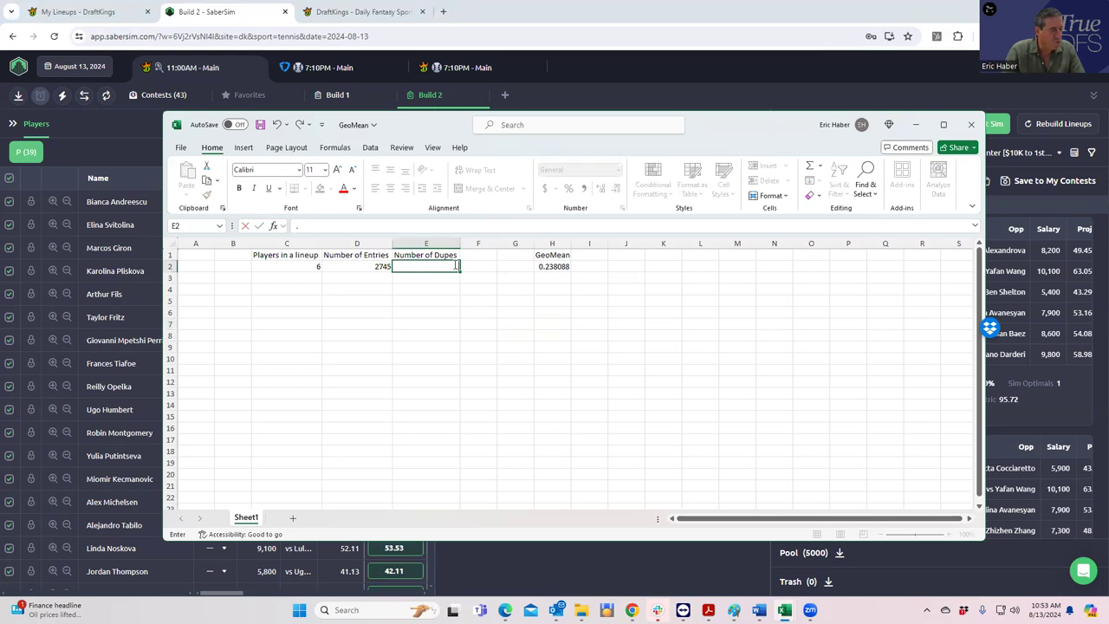
{"action": "left_click", "coordinate": [470, 335]}
{"action": "left_click", "coordinate": [546, 265]}
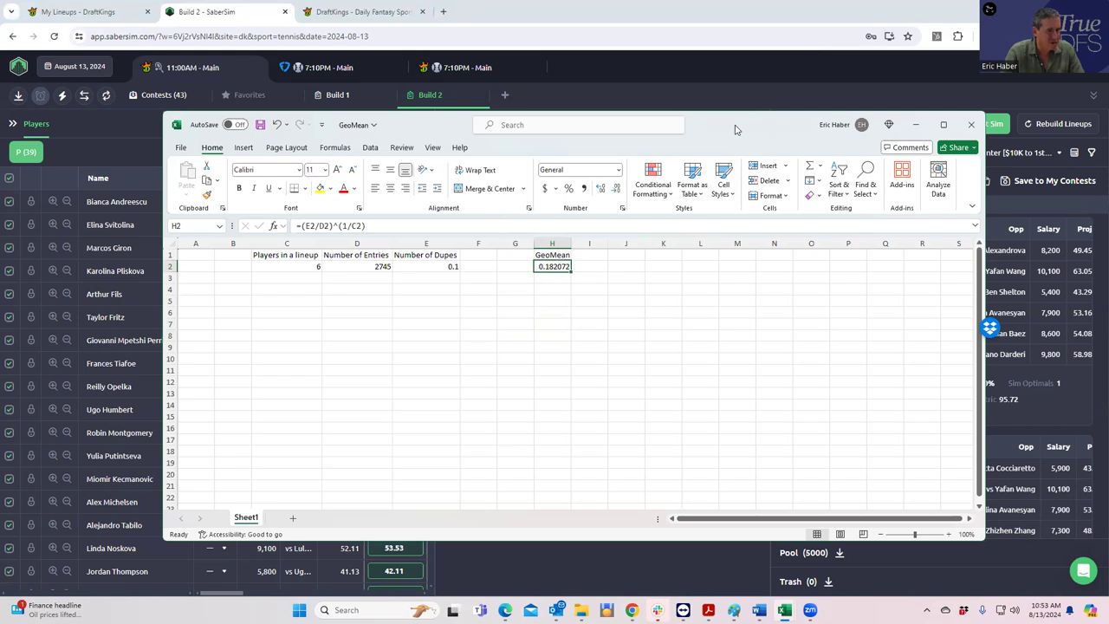
{"action": "left_click", "coordinate": [915, 124]}
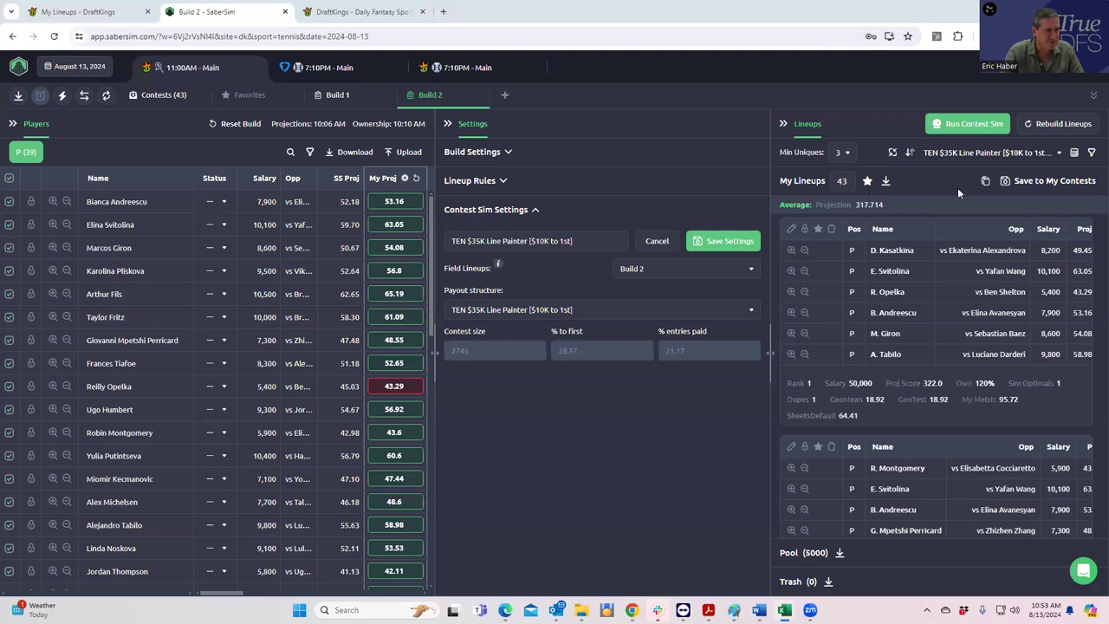
Step: Add and save a lineup pool filter that shows only lineups with GeoMean less than 18.2
{"action": "left_click", "coordinate": [1090, 152]}
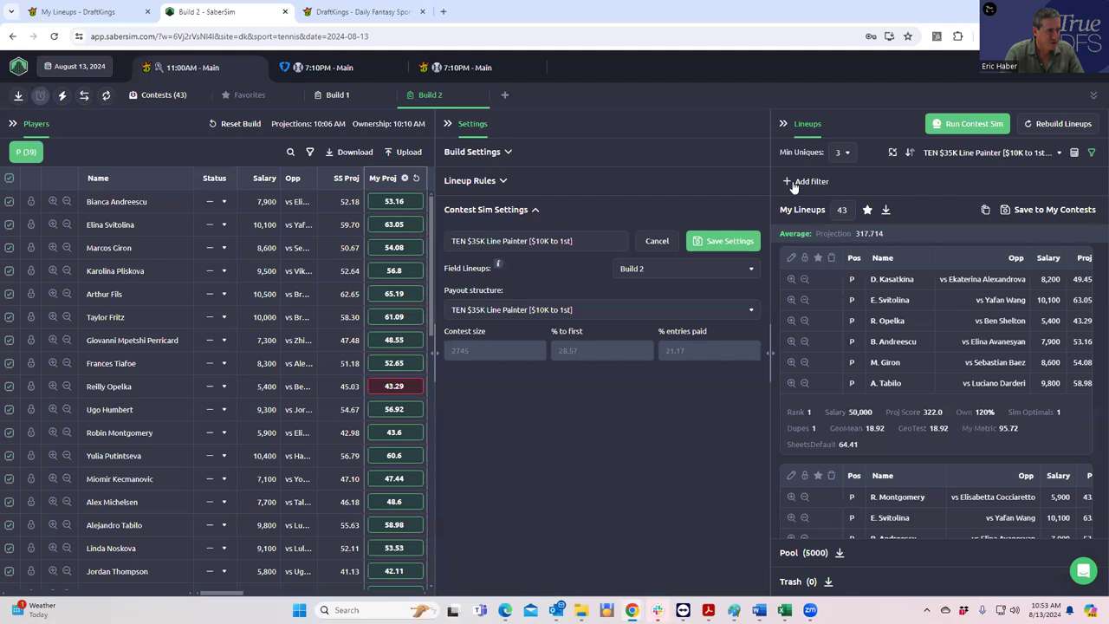
{"action": "left_click", "coordinate": [788, 183]}
{"action": "left_click", "coordinate": [422, 308]}
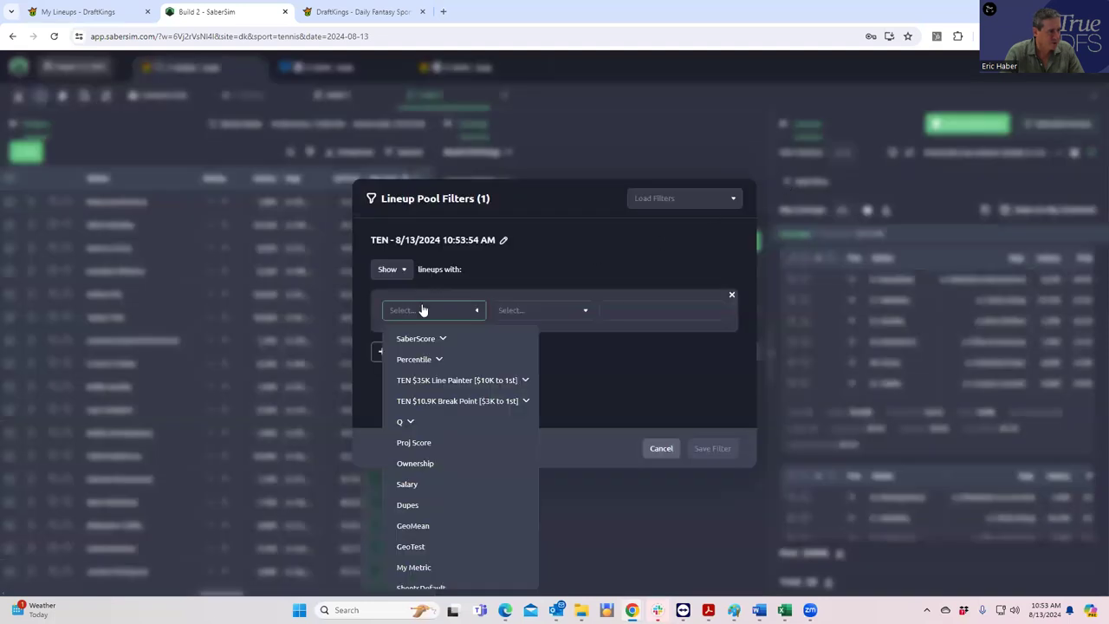
{"action": "left_click", "coordinate": [398, 526]}
{"action": "left_click", "coordinate": [542, 314]}
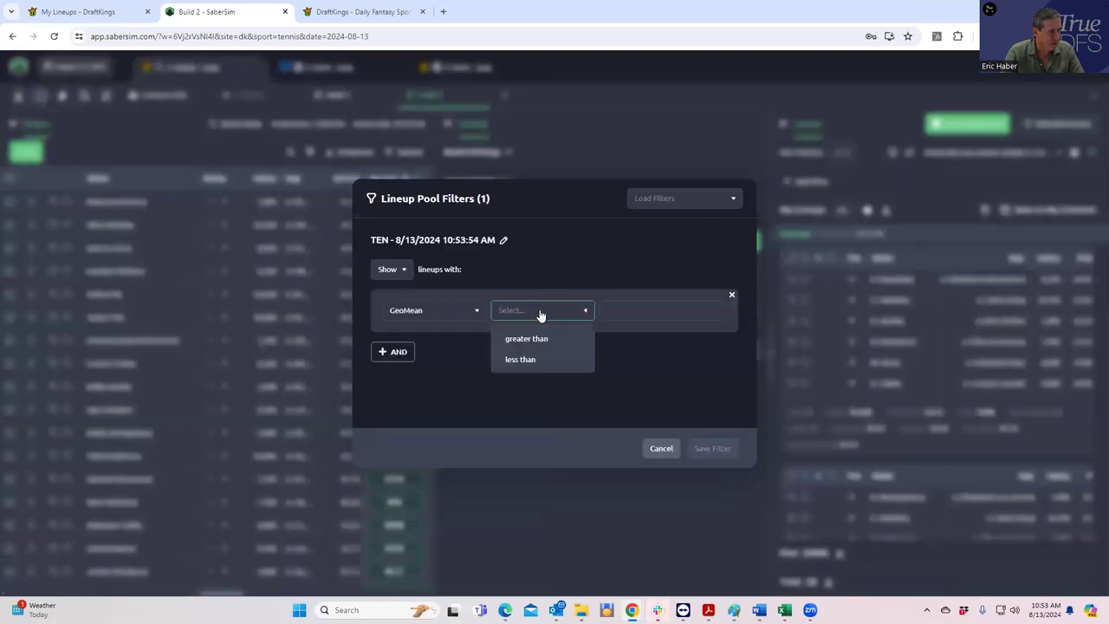
{"action": "left_click", "coordinate": [512, 364]}
{"action": "left_click", "coordinate": [630, 307]}
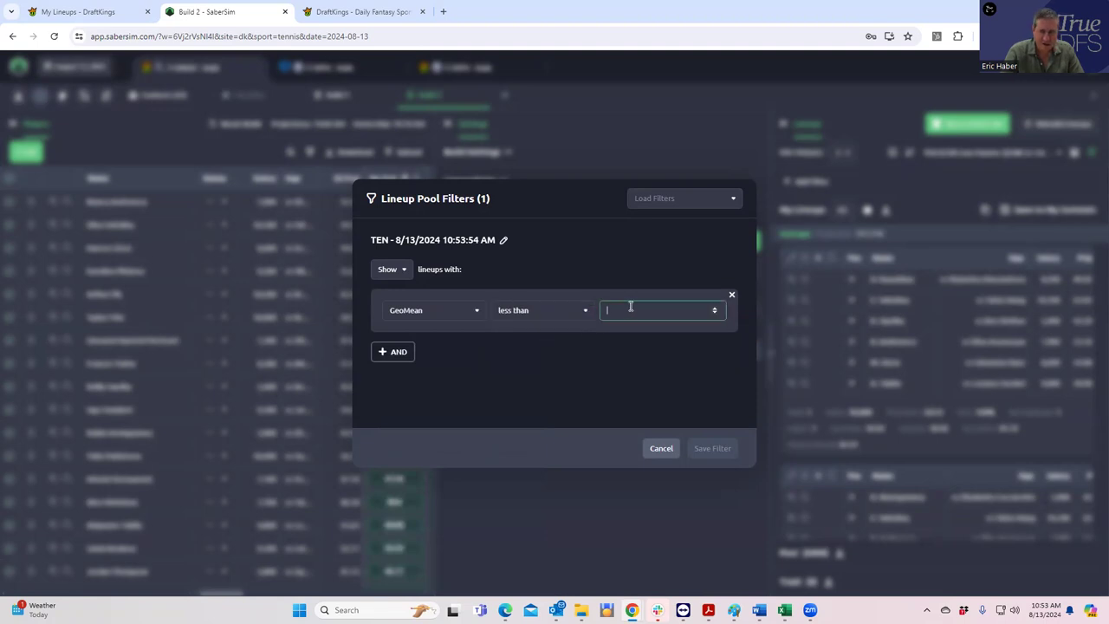
{"action": "type", "text": "18.2"}
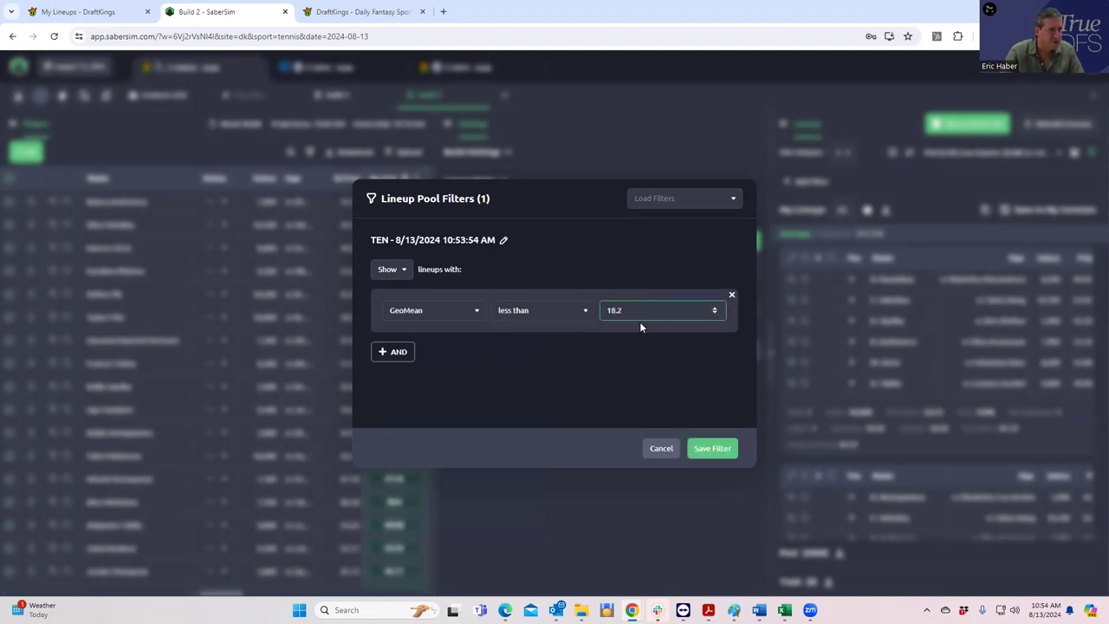
{"action": "left_click", "coordinate": [717, 450]}
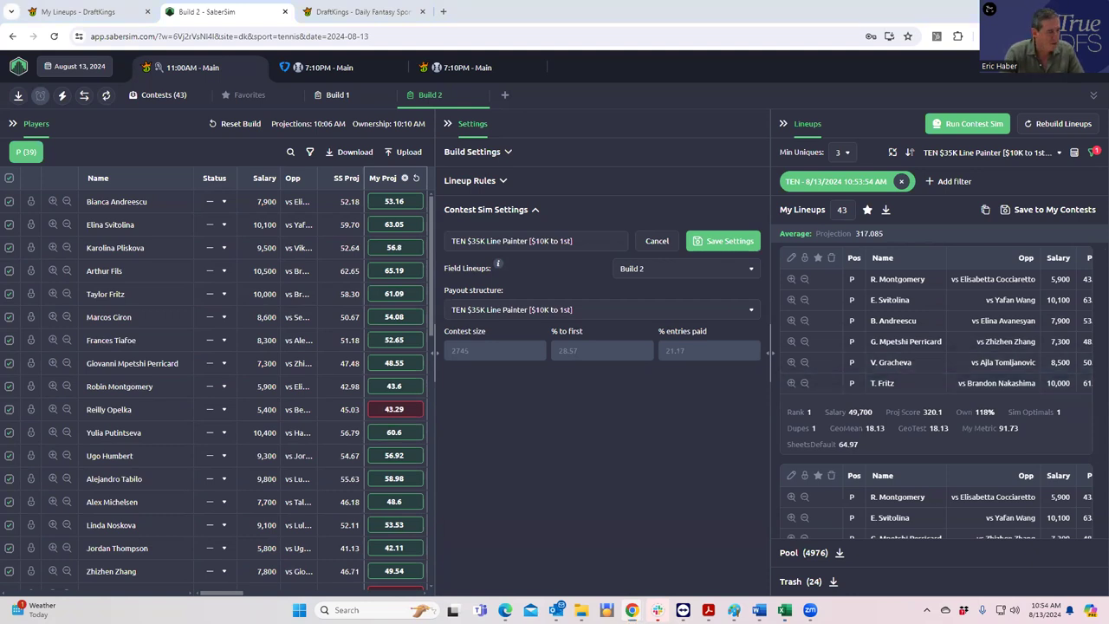
Step: Recheck the calculated GeoMean in the Excel workbook and return to SaberSim
{"action": "key", "text": "alt+Tab"}
{"action": "left_click", "coordinate": [672, 231]}
{"action": "left_click", "coordinate": [668, 212]}
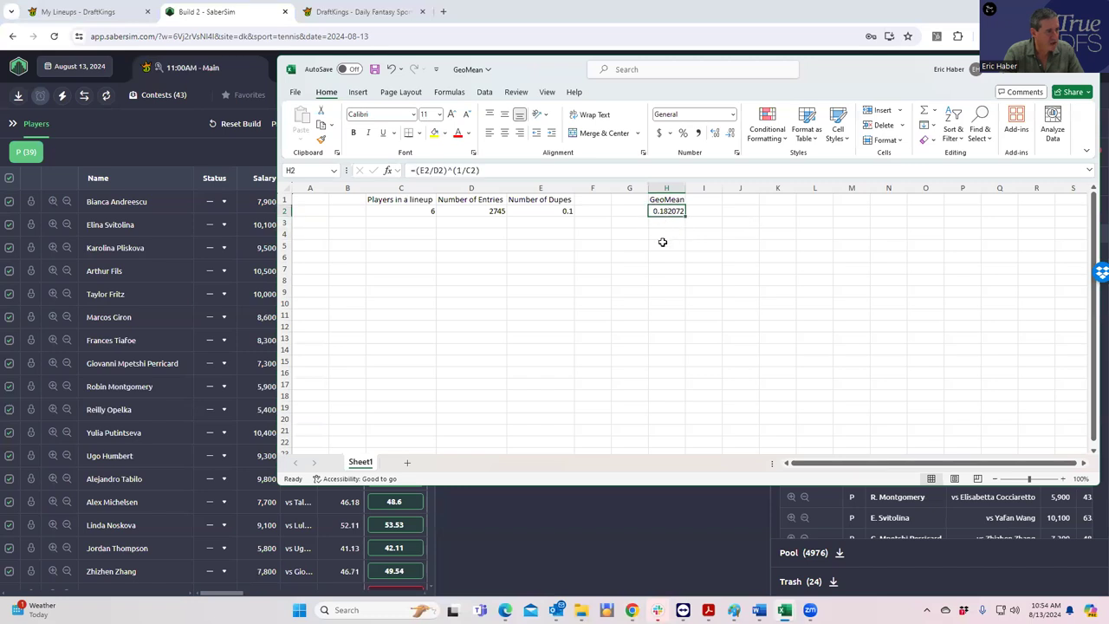
{"action": "left_click", "coordinate": [663, 242]}
{"action": "left_click_drag", "start_coordinate": [839, 73], "coordinate": [1007, 94]}
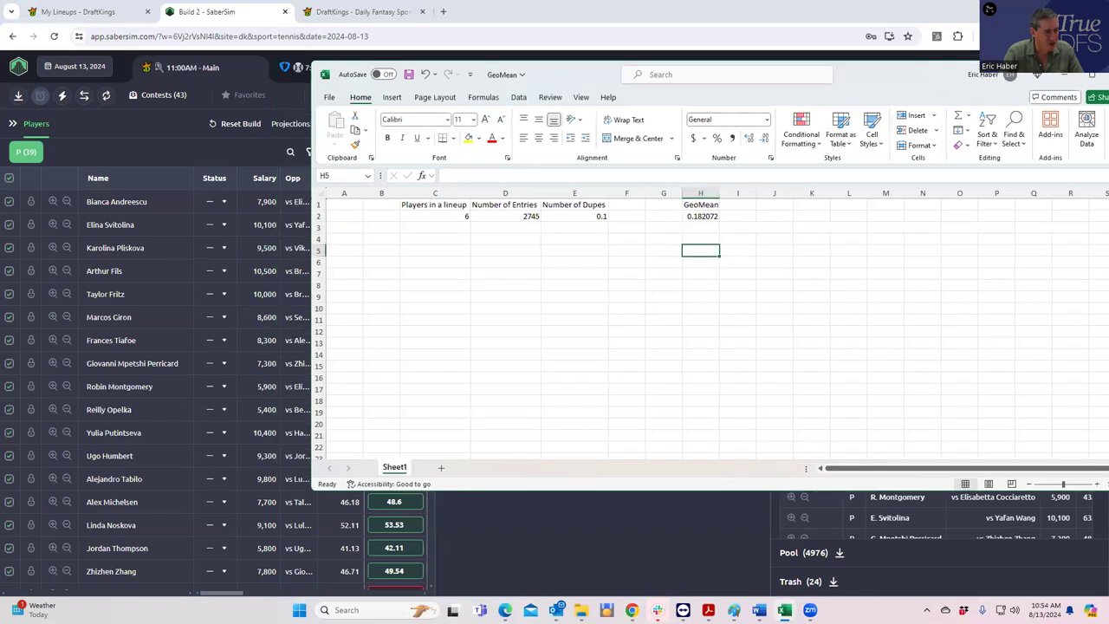
{"action": "key", "text": "alt+Tab"}
Step: Save the filtered lineups to only the TEN $35K Line Painter [$10K to 1st] contest, deselecting King of the Baseline Qualifiers #85 and #86
{"action": "scroll", "coordinate": [944, 517], "scroll_direction": "down", "scroll_amount": 1}
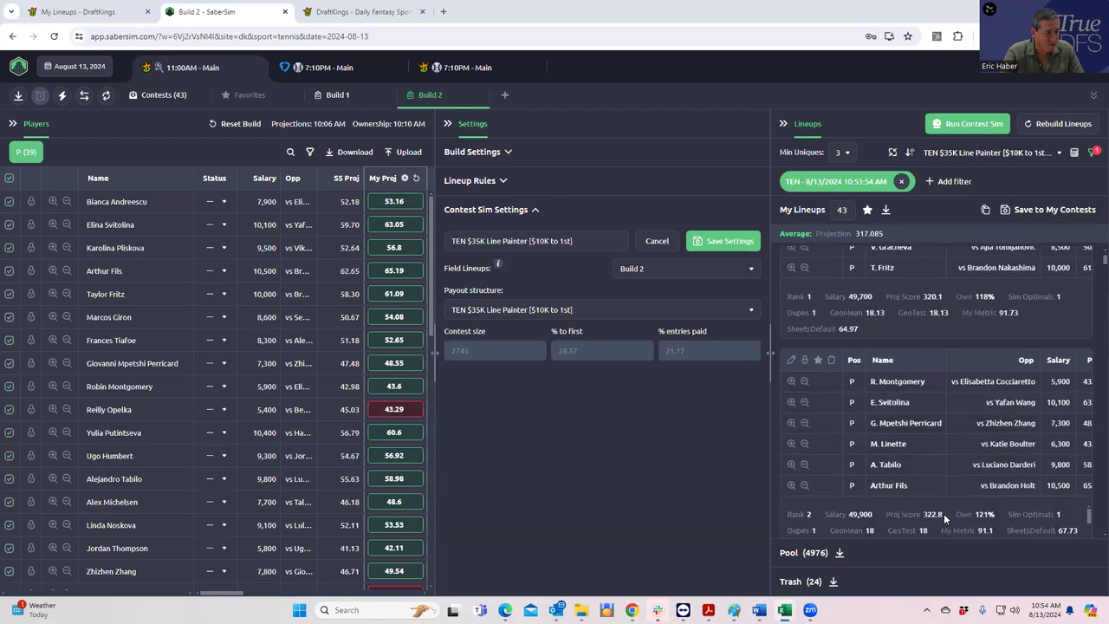
{"action": "scroll", "coordinate": [901, 364], "scroll_direction": "up", "scroll_amount": 3}
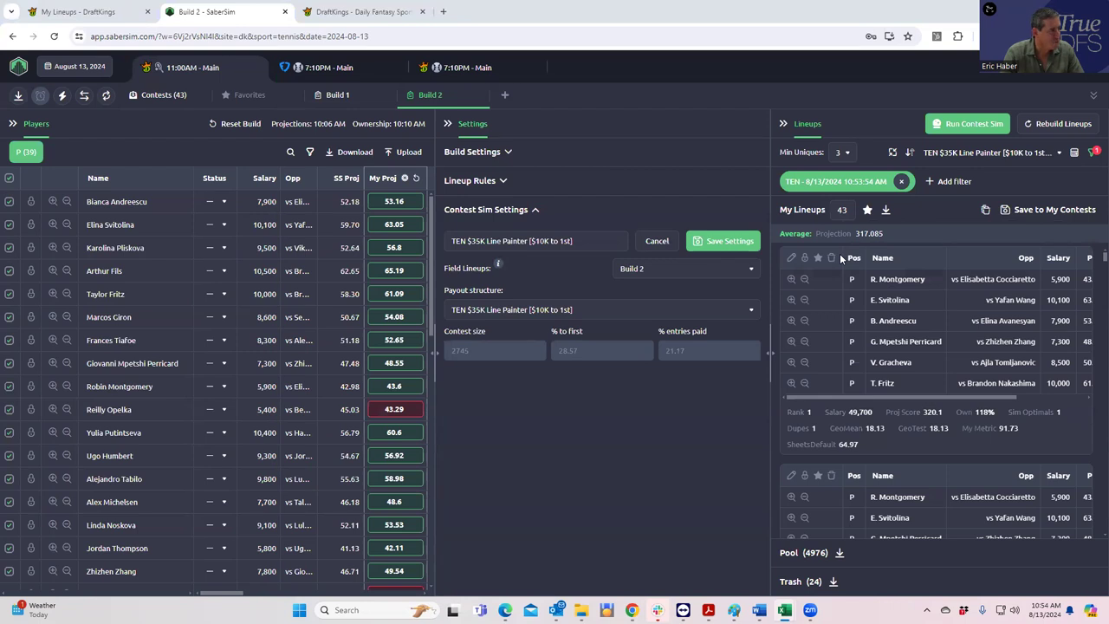
{"action": "left_click", "coordinate": [1007, 211]}
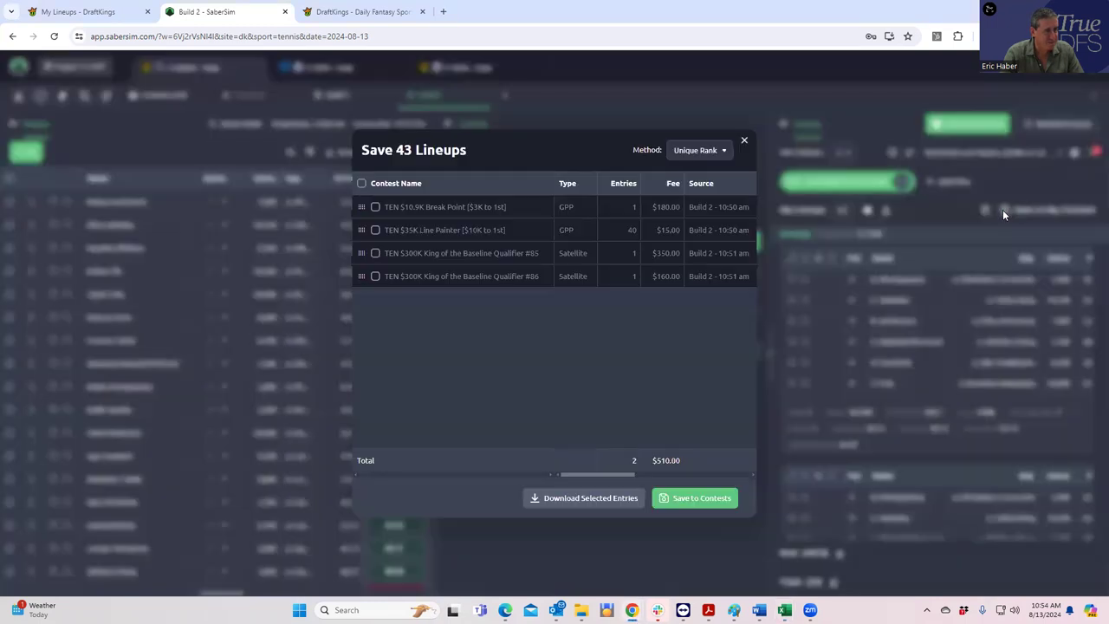
{"action": "left_click", "coordinate": [375, 254]}
{"action": "left_click", "coordinate": [375, 275]}
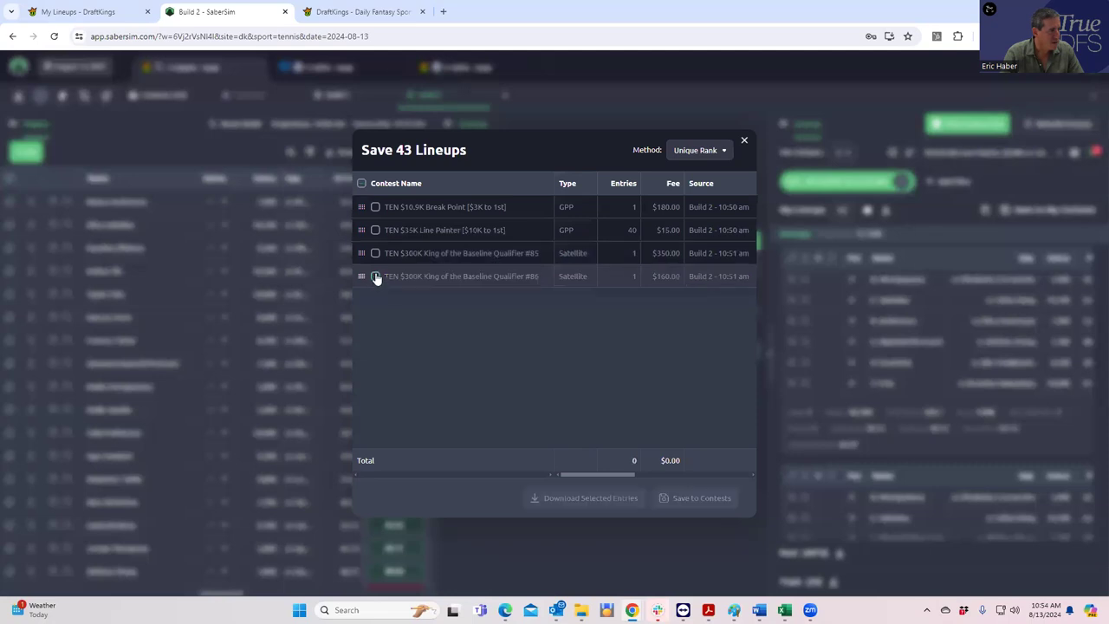
{"action": "left_click", "coordinate": [375, 231]}
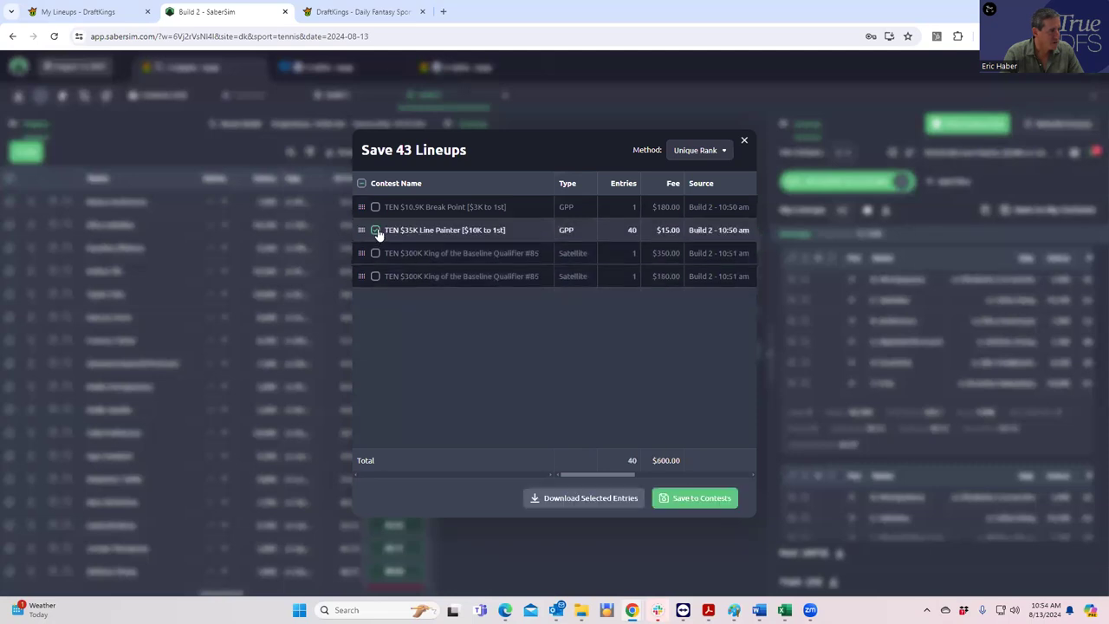
{"action": "left_click", "coordinate": [686, 509]}
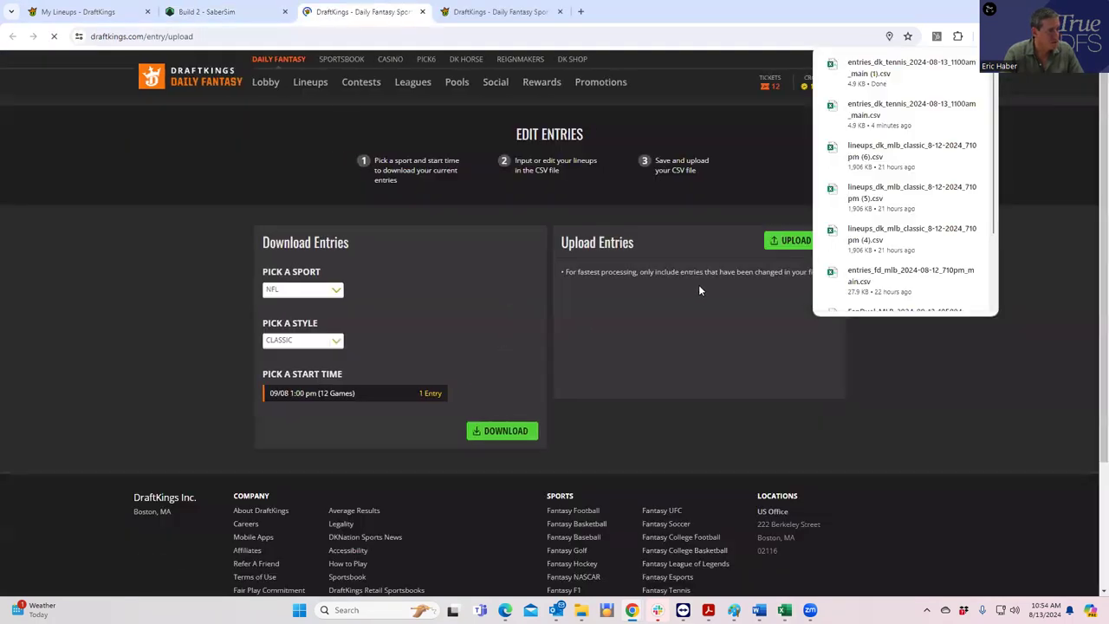
Step: Upload the entries file entries_dk_tennis_2024-08-13_1100am_main (1) from Downloads to DraftKings
{"action": "left_click", "coordinate": [775, 245]}
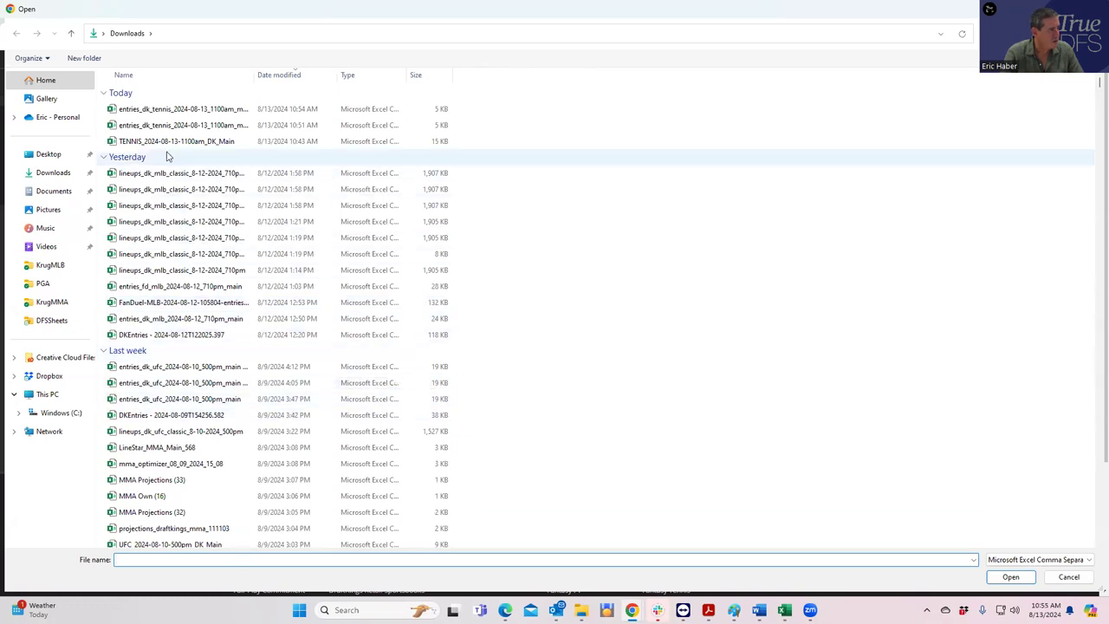
{"action": "left_click", "coordinate": [177, 110]}
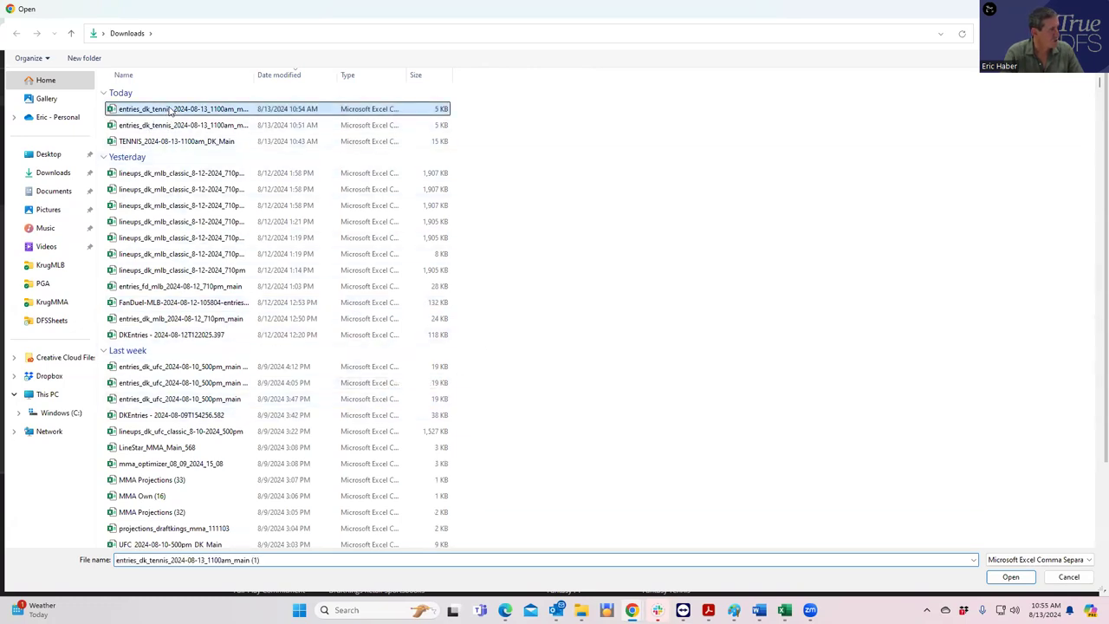
{"action": "left_click", "coordinate": [1009, 577]}
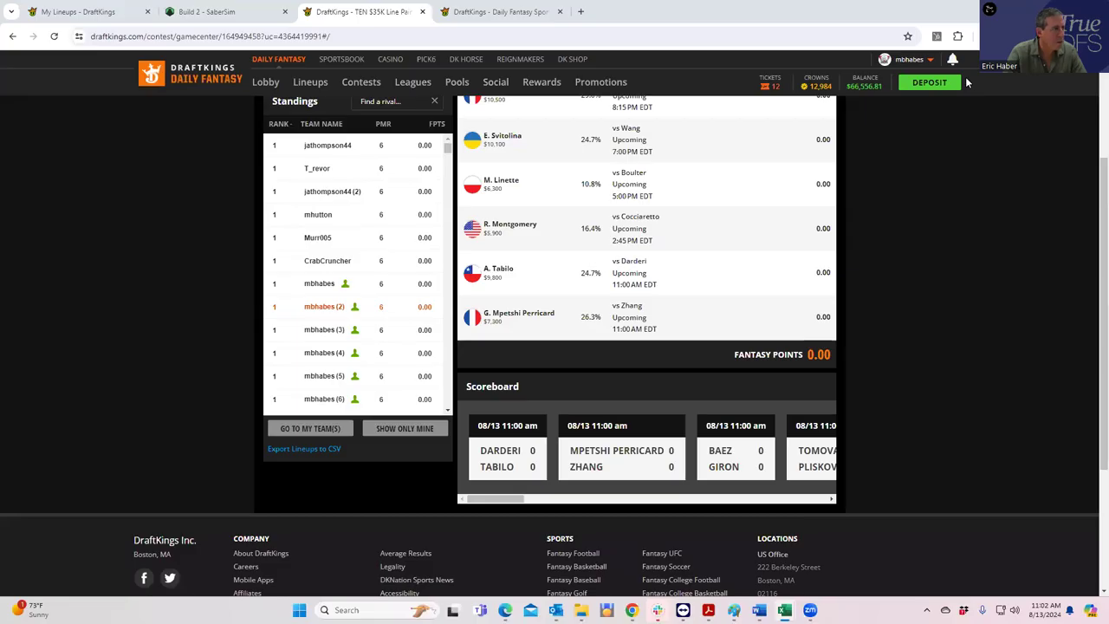
Step: Open the DFS Contest Analyzer page on sports-projections.com in a new browser tab
{"action": "left_click", "coordinate": [426, 33]}
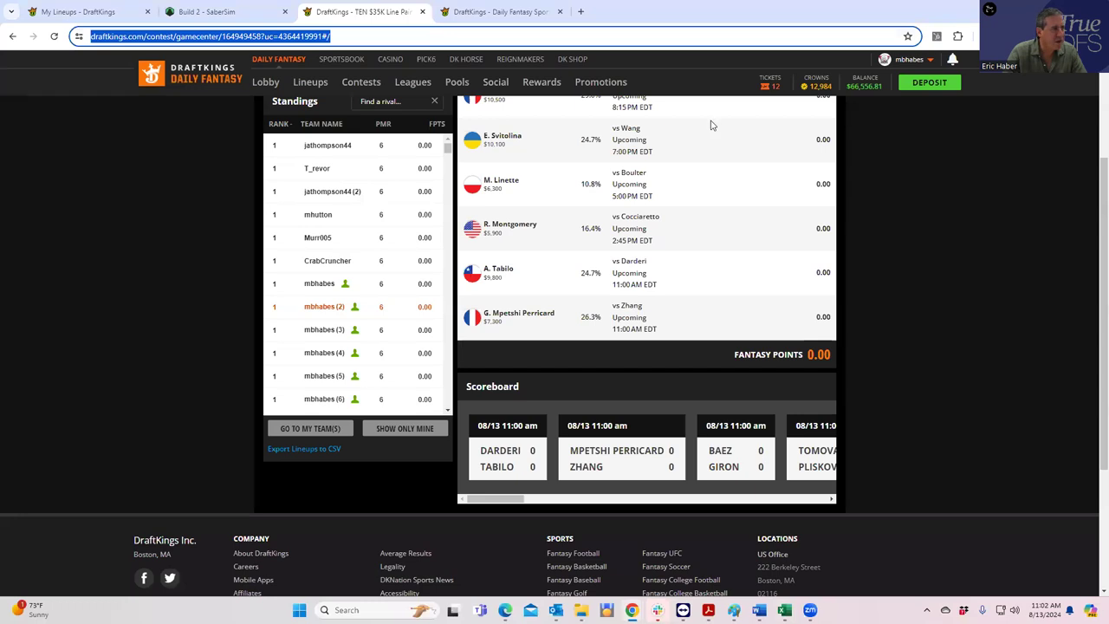
{"action": "left_click", "coordinate": [1095, 35]}
{"action": "left_click", "coordinate": [991, 79]}
{"action": "type", "text": "sportsbook.draftkings.com/leagues/basketball/ncaab"}
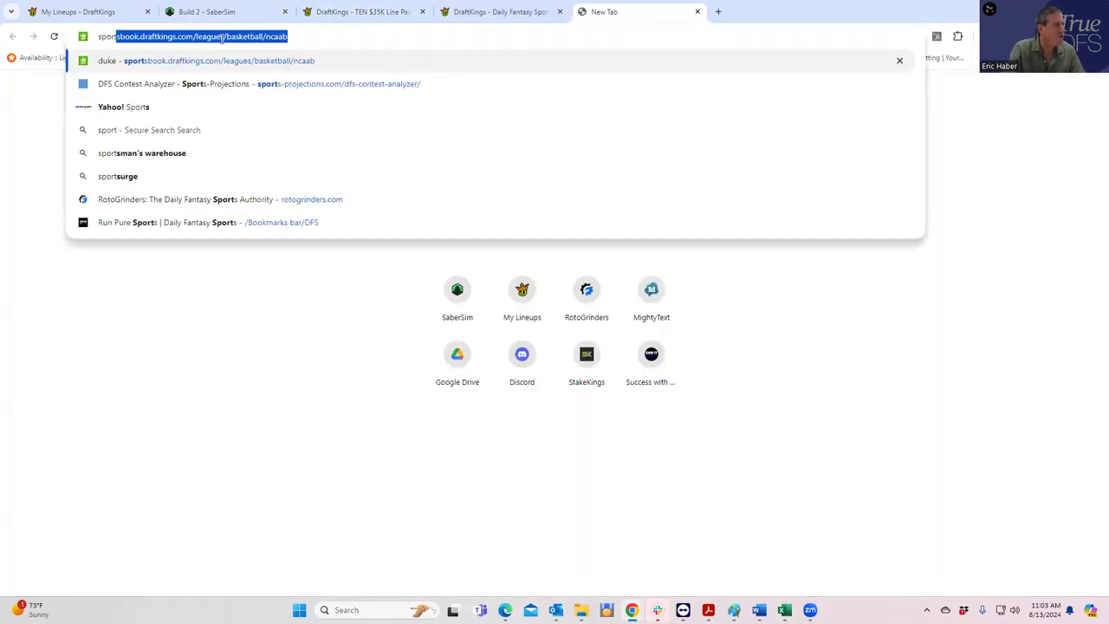
{"action": "left_click", "coordinate": [223, 83]}
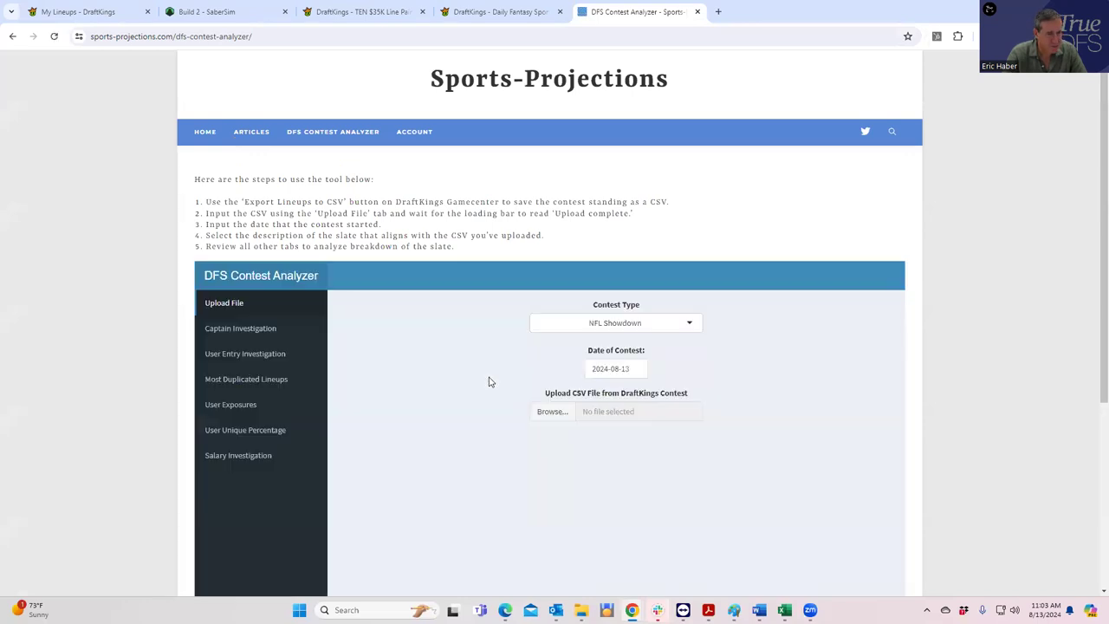
Step: Set the analyzer's contest type to TEN and the contest name to TEN-2024-08-13-Main
{"action": "left_click", "coordinate": [554, 322]}
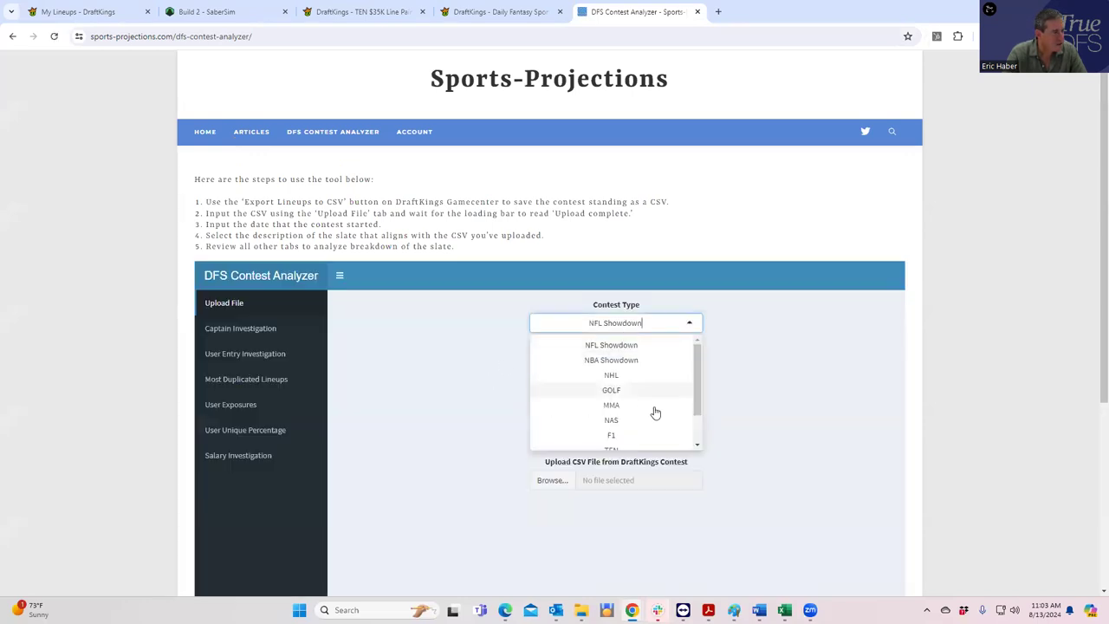
{"action": "scroll", "coordinate": [662, 419], "scroll_direction": "down", "scroll_amount": 2}
{"action": "left_click", "coordinate": [621, 415]}
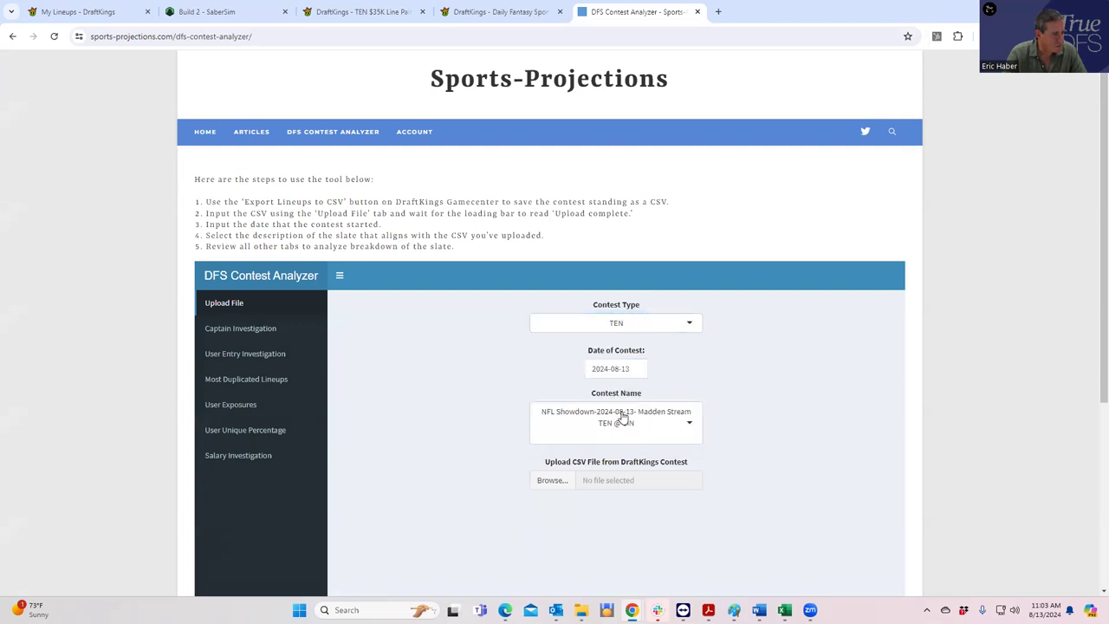
{"action": "left_click", "coordinate": [693, 426]}
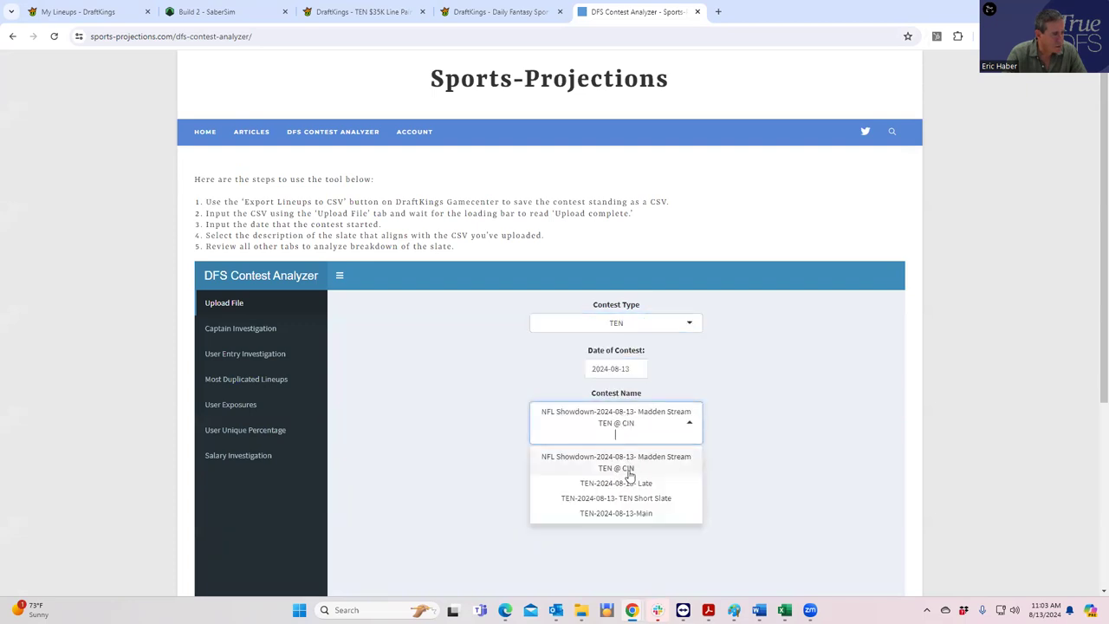
{"action": "left_click", "coordinate": [639, 514]}
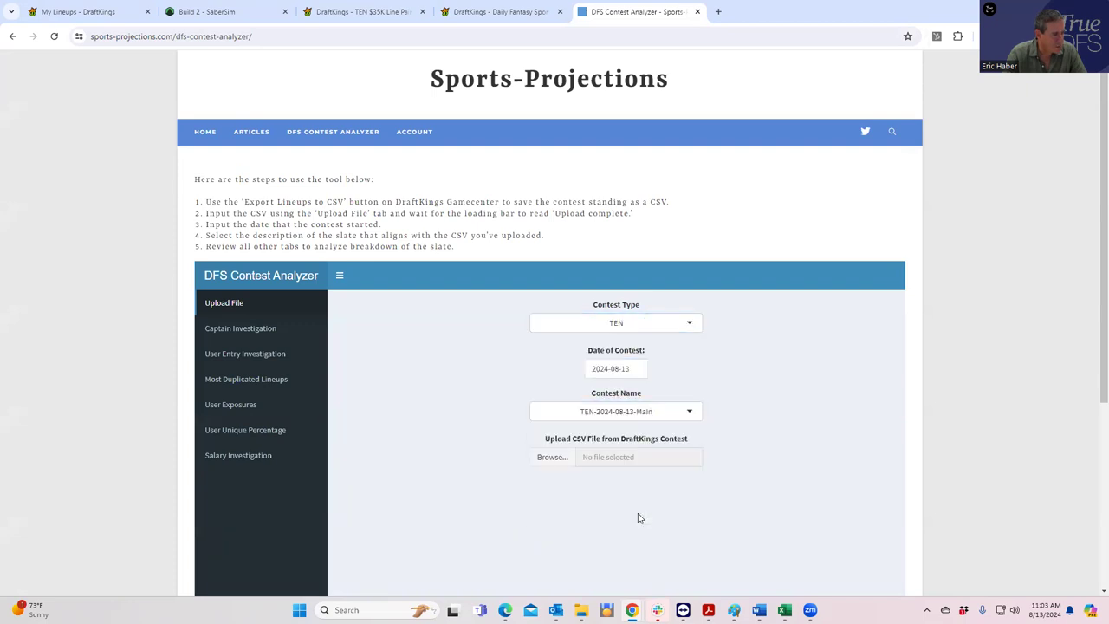
Step: Upload OwnershipTracking.csv from the TEN folder to the analyzer as the contest CSV file
{"action": "left_click", "coordinate": [543, 462]}
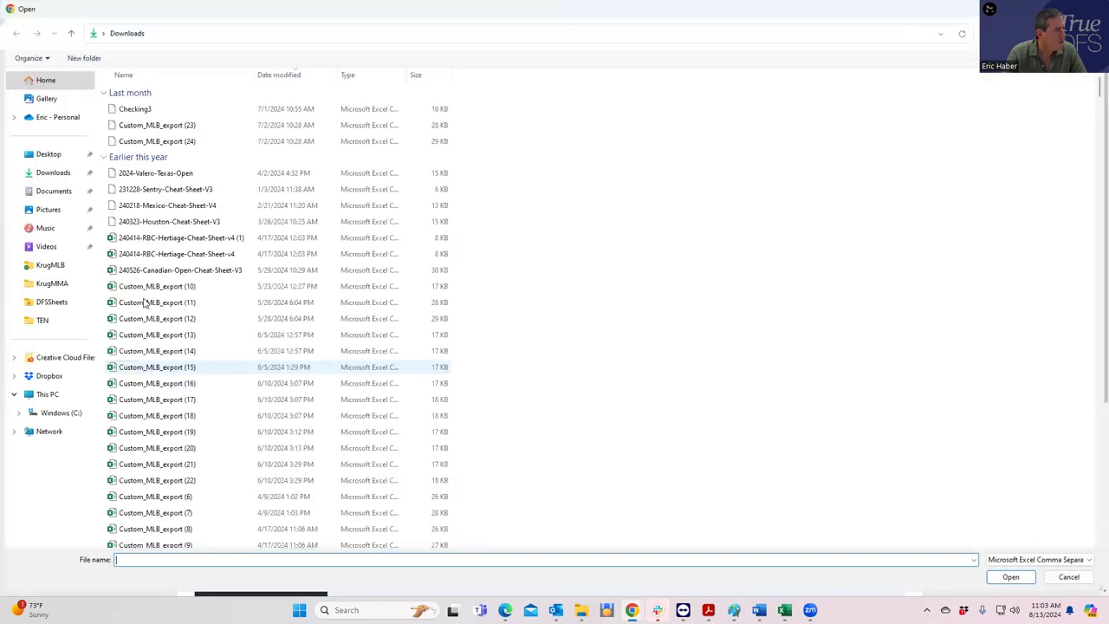
{"action": "left_click", "coordinate": [42, 321]}
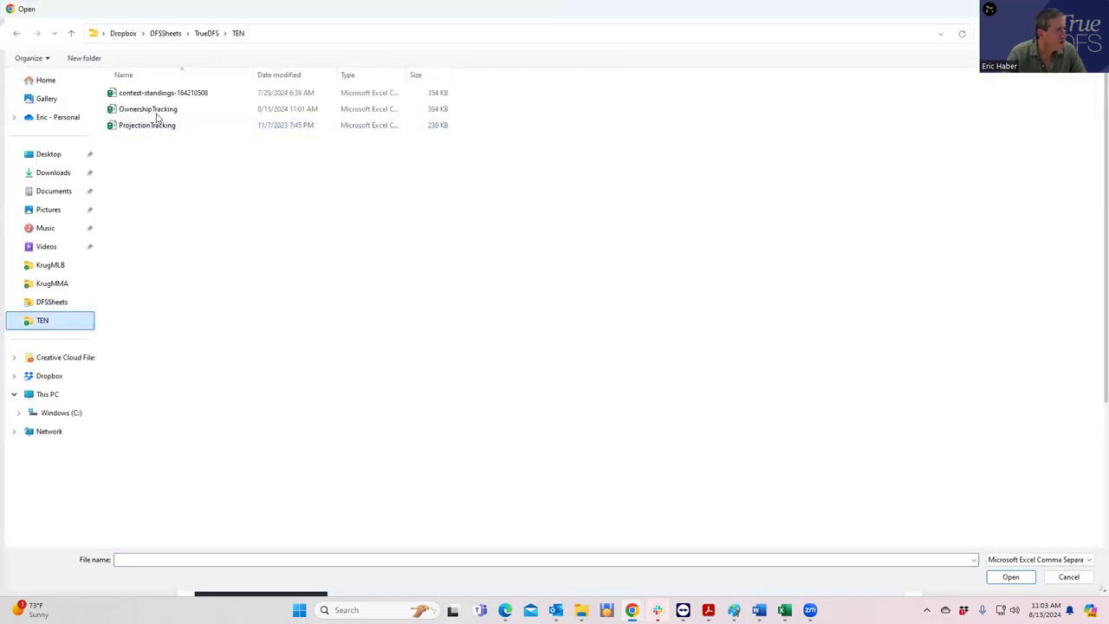
{"action": "left_click", "coordinate": [158, 114]}
{"action": "left_click", "coordinate": [1010, 576]}
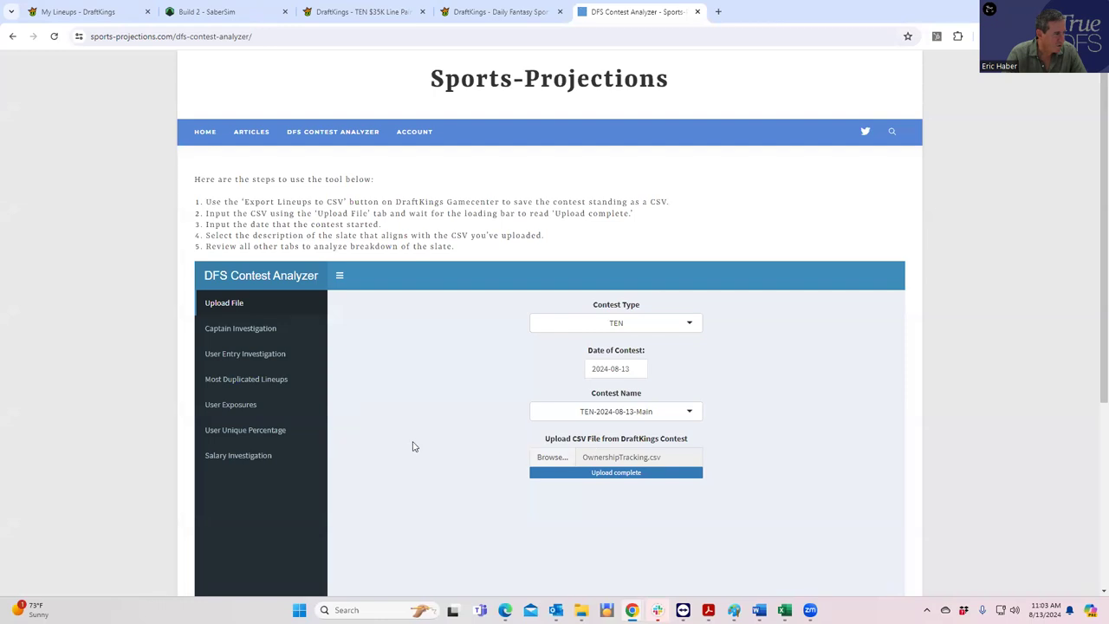
Step: Filter the User Unique Percentage table by the account's username to check its unique lineups, and clear the filter
{"action": "left_click", "coordinate": [263, 430]}
{"action": "left_click", "coordinate": [371, 335]}
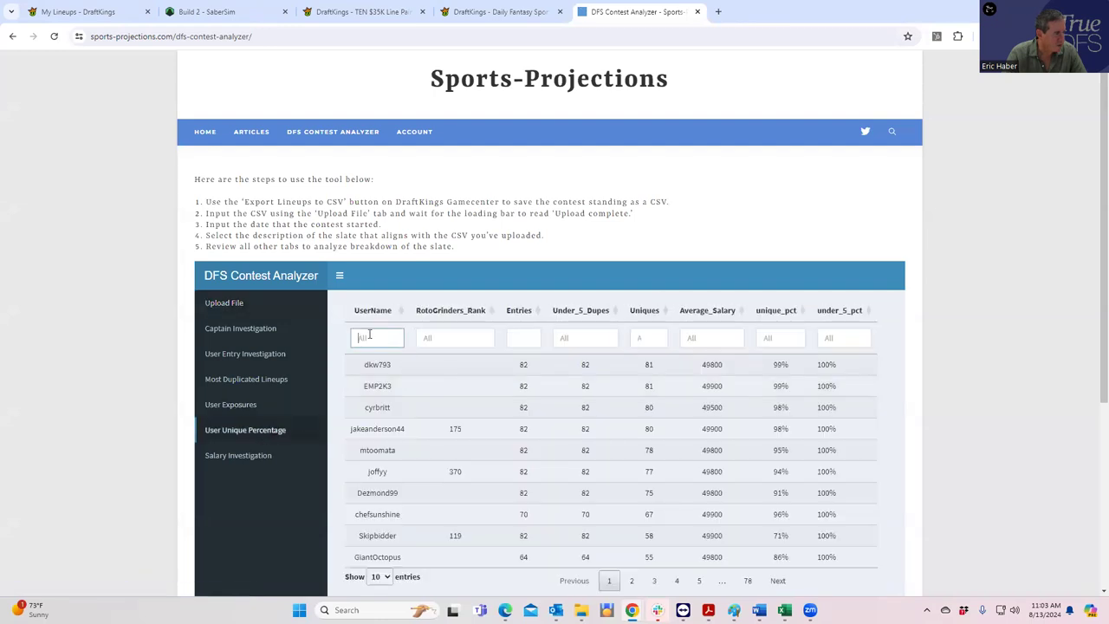
{"action": "type", "text": "mbha"}
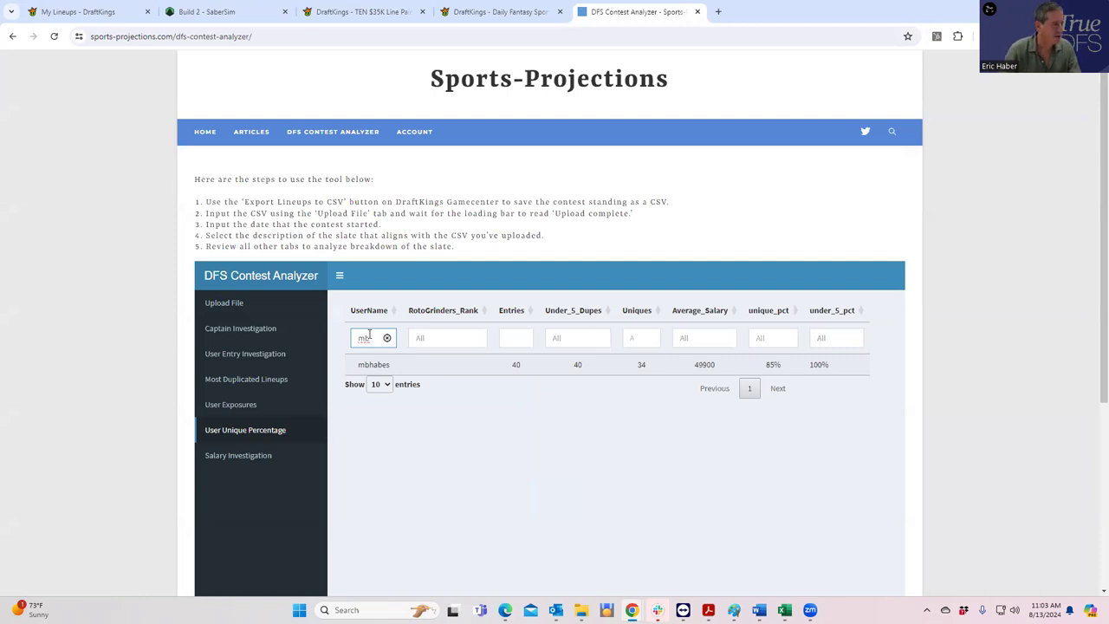
{"action": "left_click", "coordinate": [387, 338]}
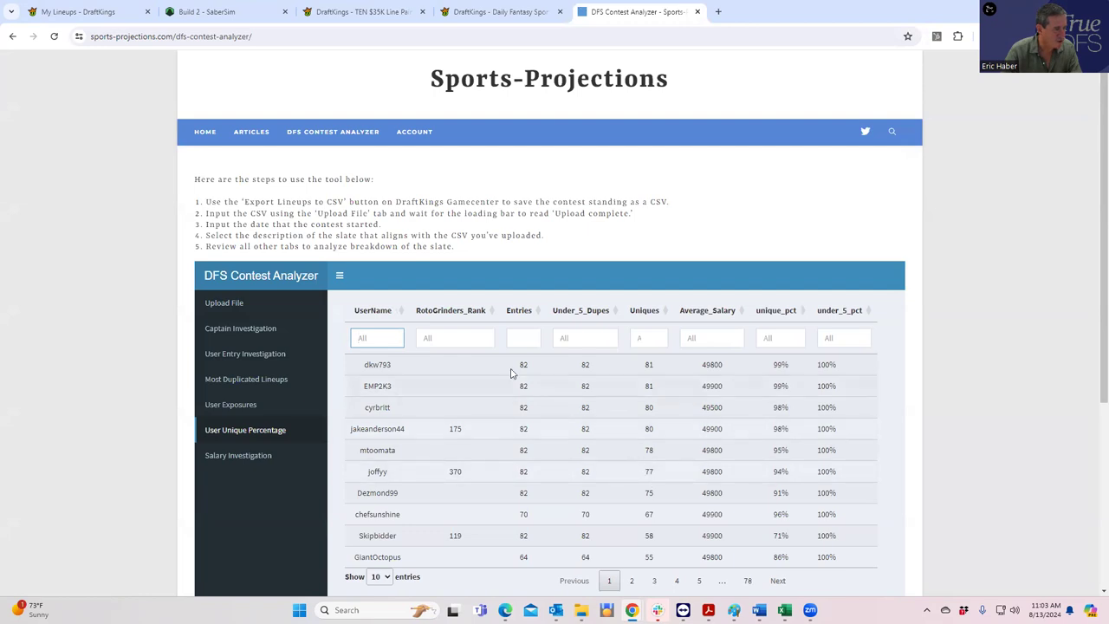
{"action": "left_click", "coordinate": [380, 336]}
{"action": "type", "text": "mb"}
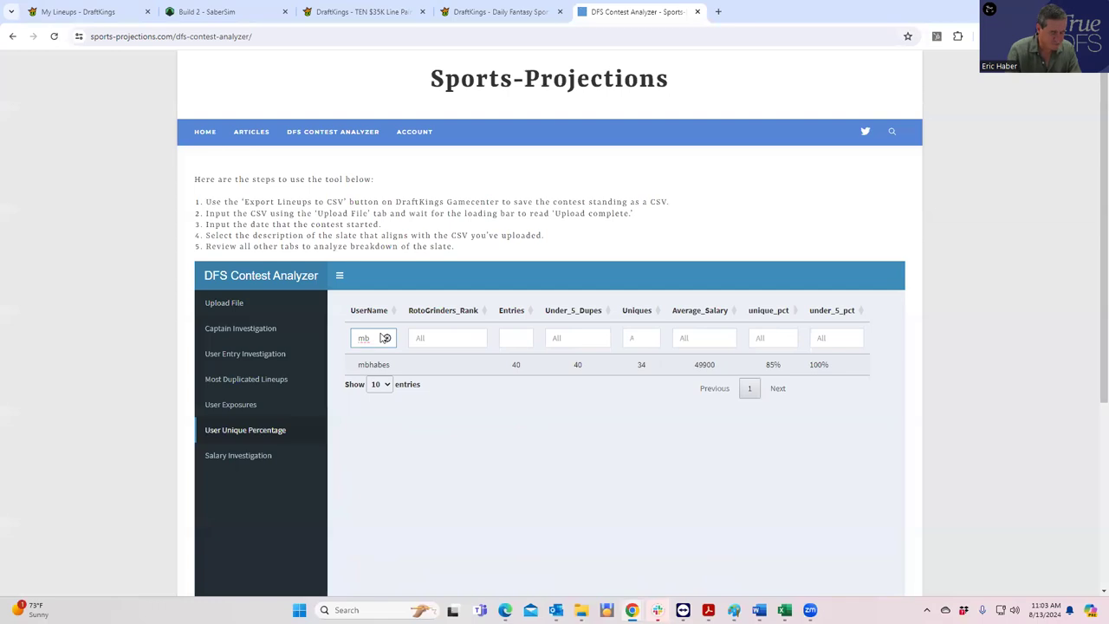
{"action": "type", "text": "habe"}
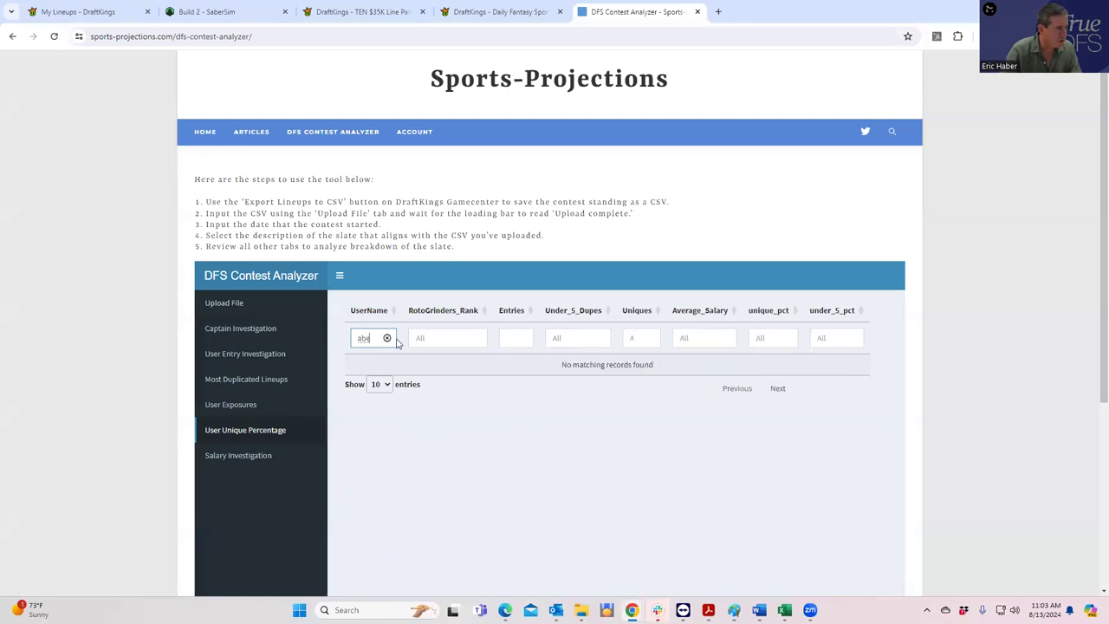
{"action": "left_click", "coordinate": [387, 338]}
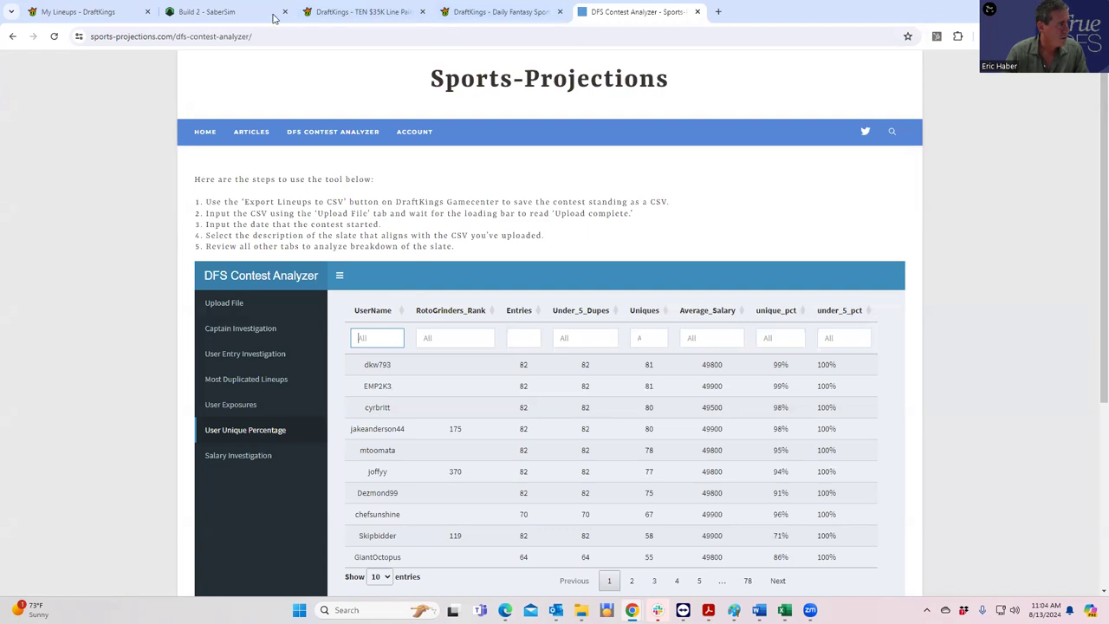
Step: Switch back to SaberSim and widen the player table to review the My Own and Exposure columns
{"action": "left_click", "coordinate": [238, 16]}
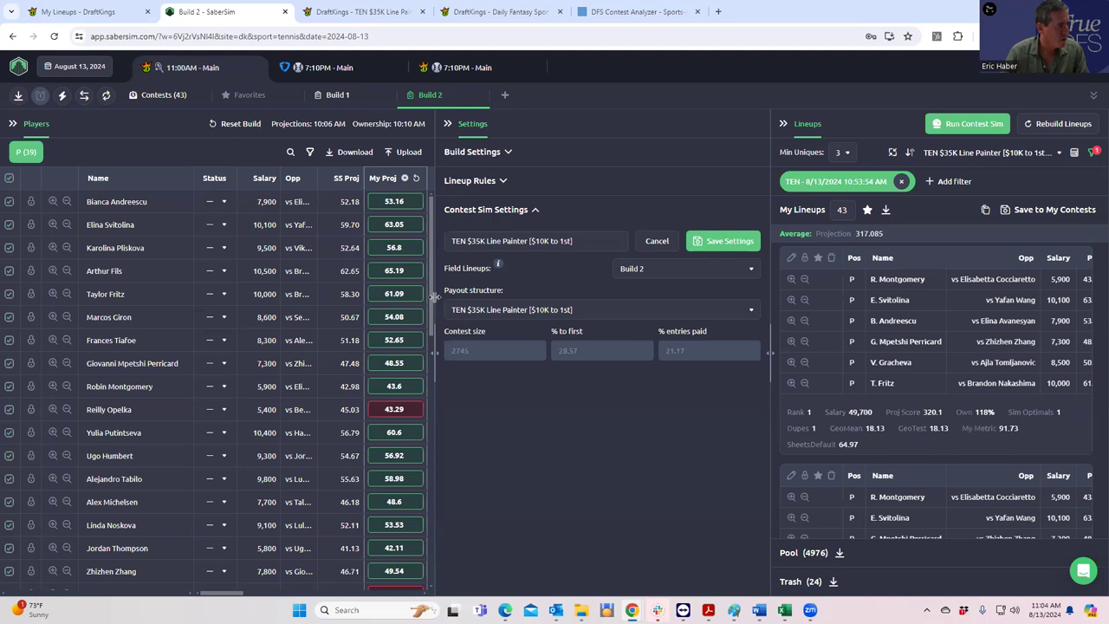
{"action": "left_click_drag", "start_coordinate": [431, 293], "coordinate": [570, 364]}
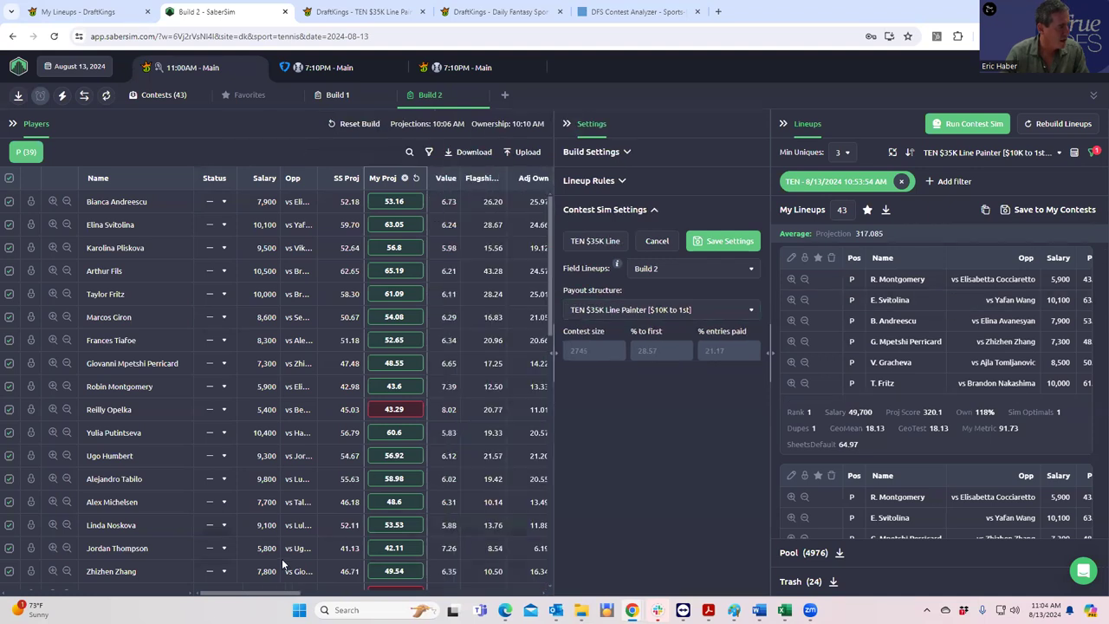
{"action": "left_click_drag", "start_coordinate": [279, 596], "coordinate": [352, 591]}
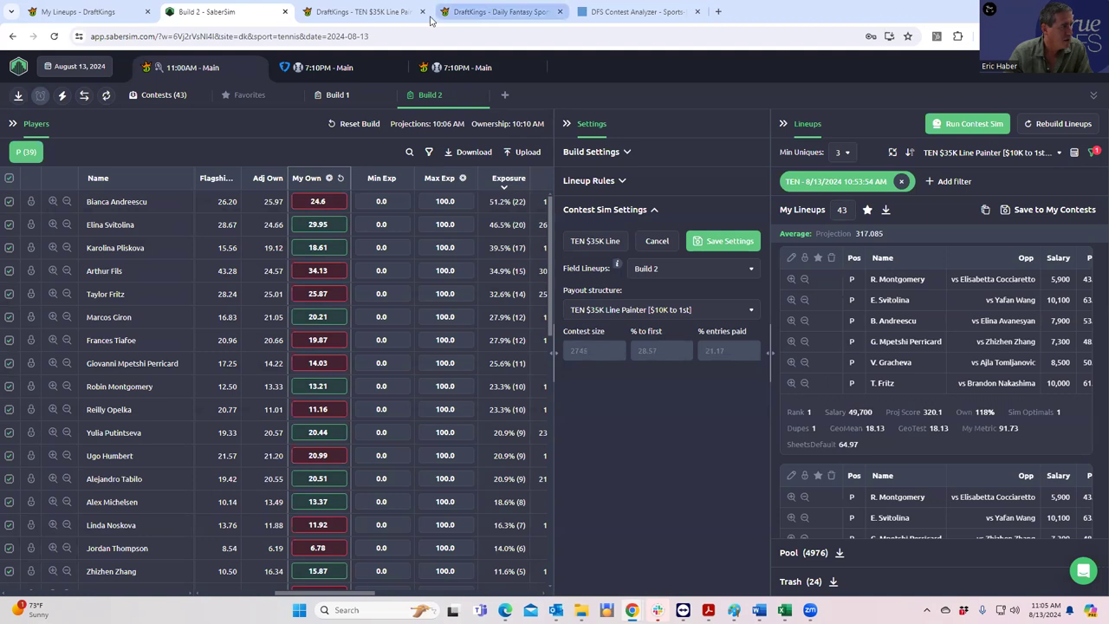
Step: Return to DraftKings and examine the live entries in the Line Painter contest and King of the Baseline Qualifiers #85 and #86
{"action": "left_click", "coordinate": [351, 15]}
{"action": "scroll", "coordinate": [471, 209], "scroll_direction": "up", "scroll_amount": 2}
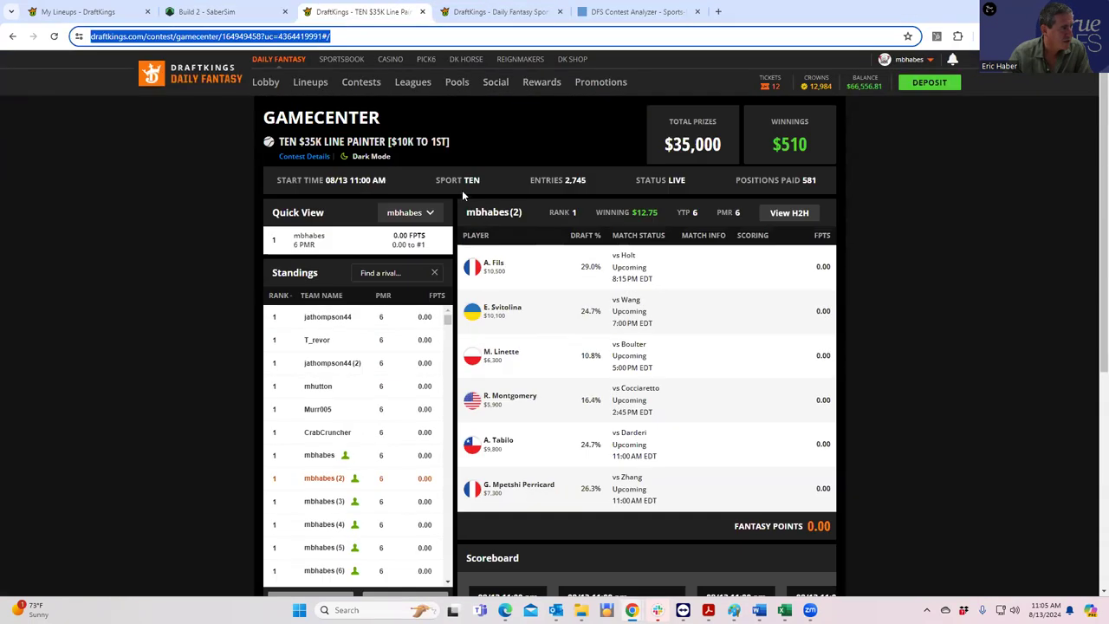
{"action": "left_click", "coordinate": [368, 79]}
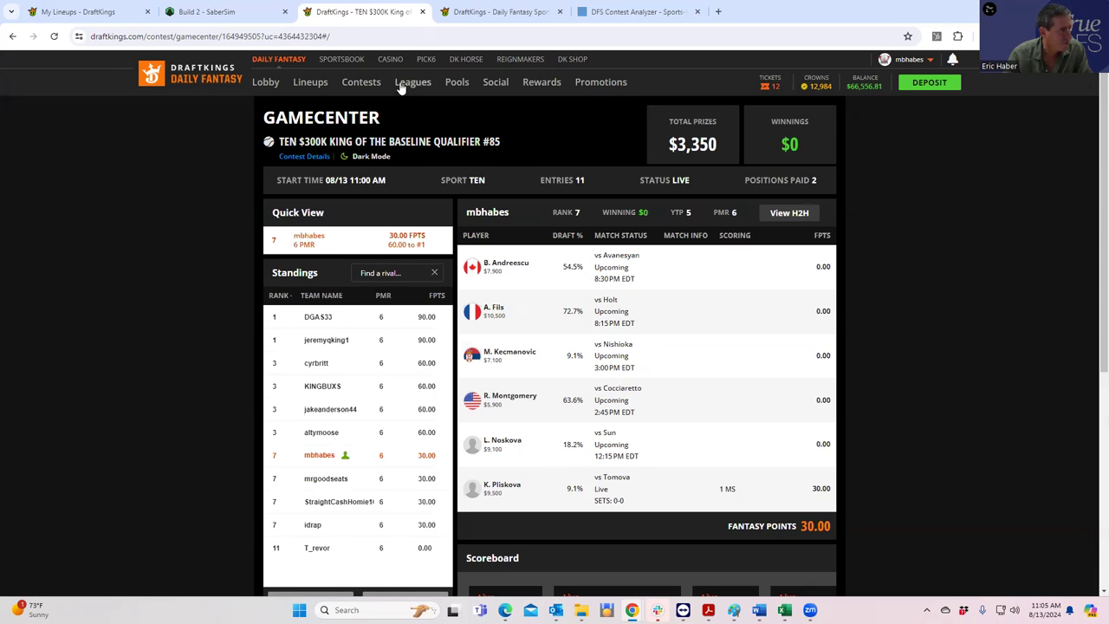
{"action": "left_click", "coordinate": [361, 84]}
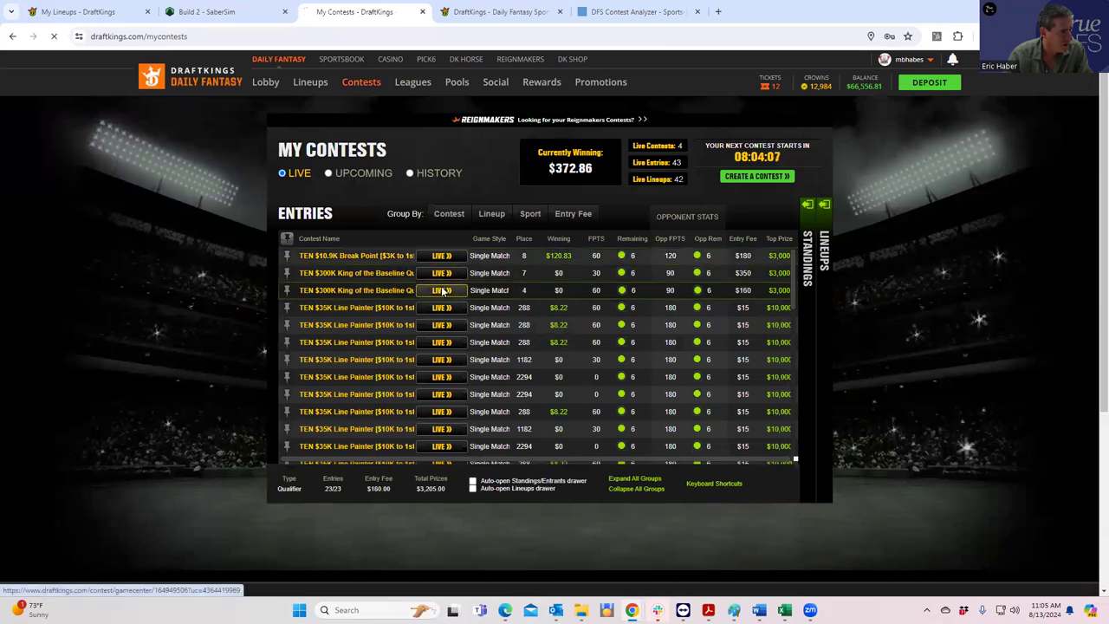
{"action": "left_click", "coordinate": [442, 291]}
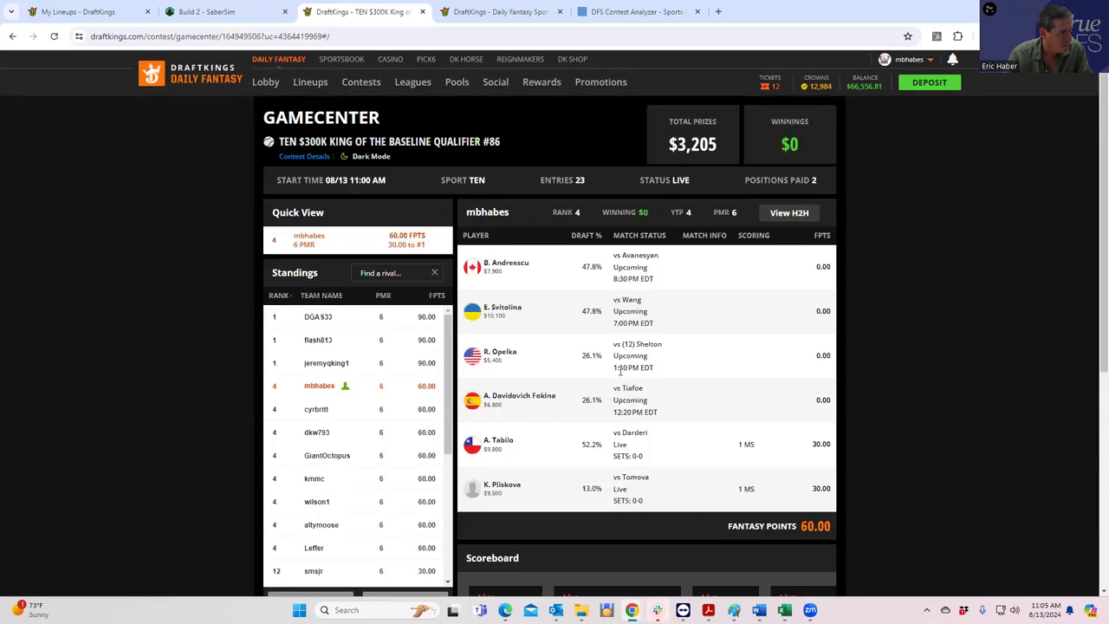